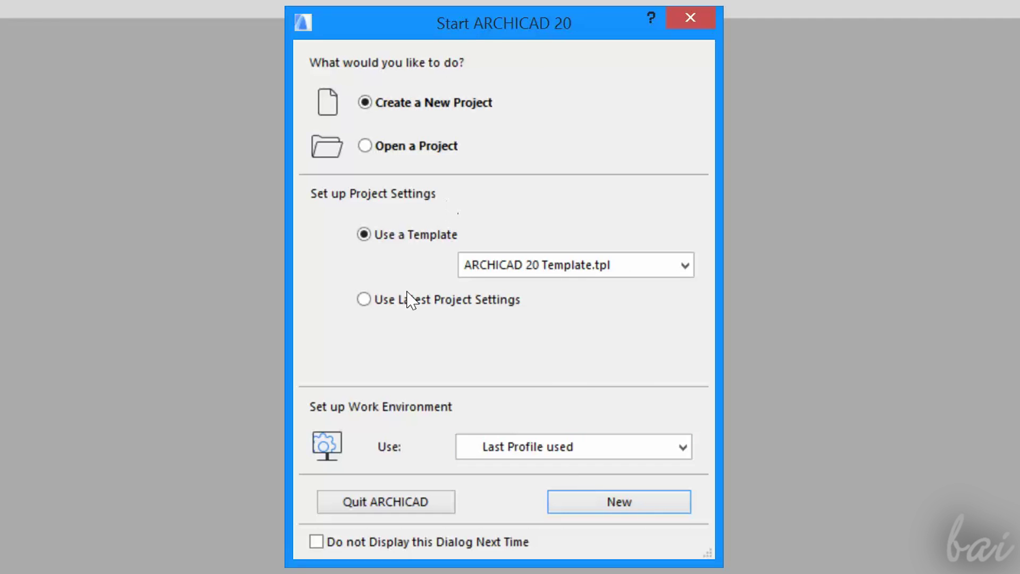
Create a new untitled project from the ARCHICAD 20 Template.tpl in the Start dialog
click(425, 157)
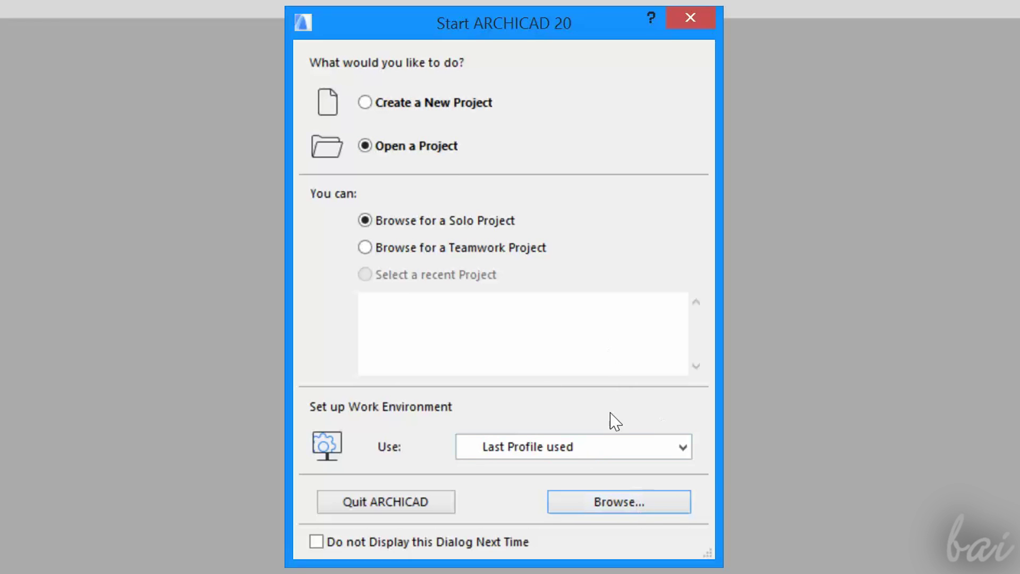
click(461, 103)
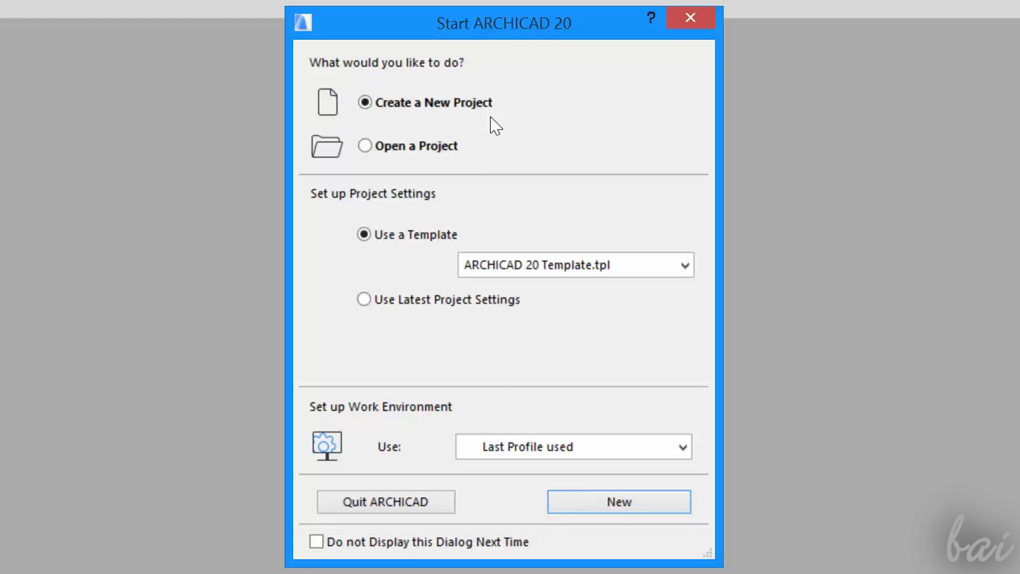
click(623, 509)
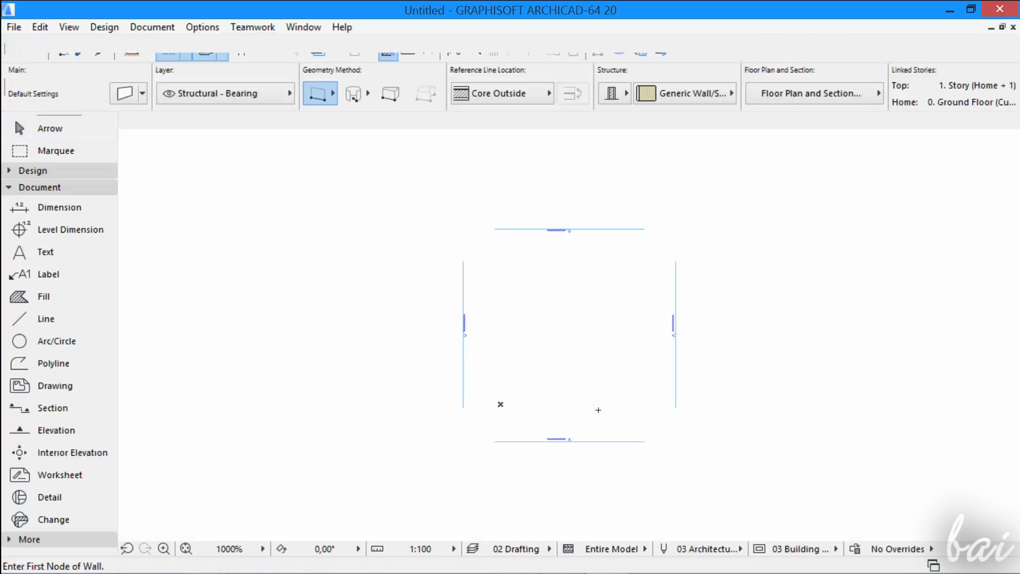
scroll(582, 353, up, 1)
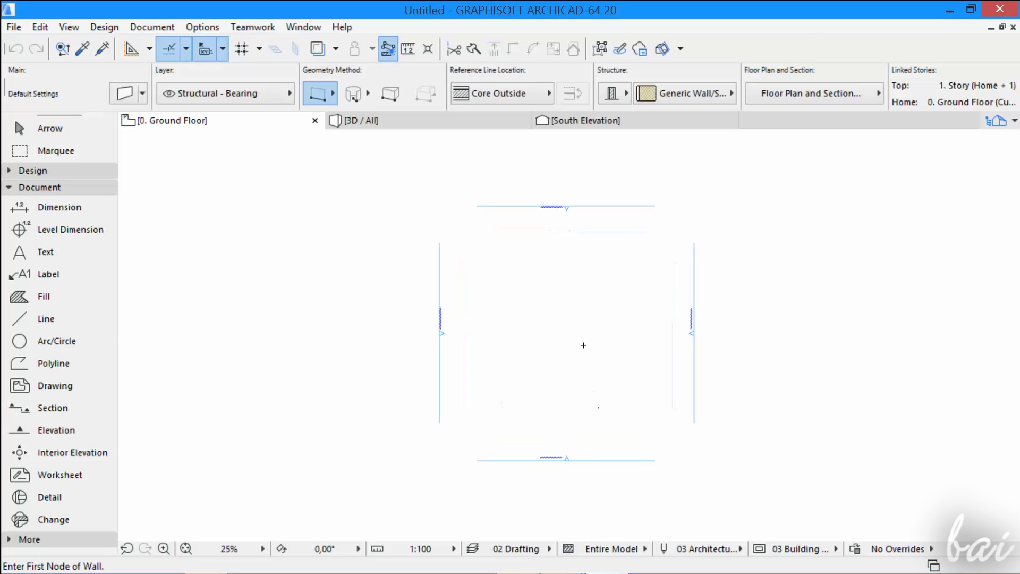
scroll(601, 341, up, 1)
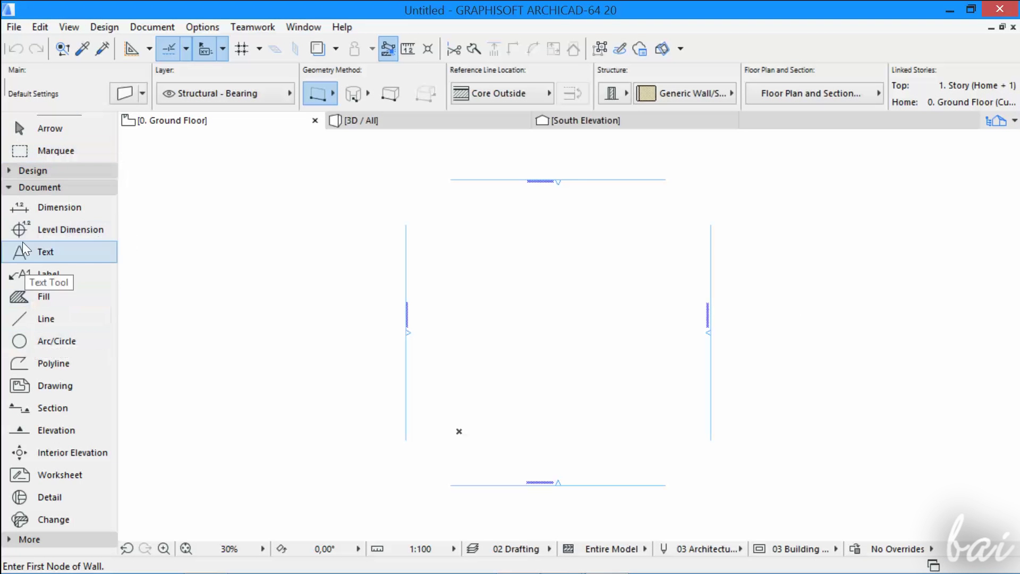
click(11, 187)
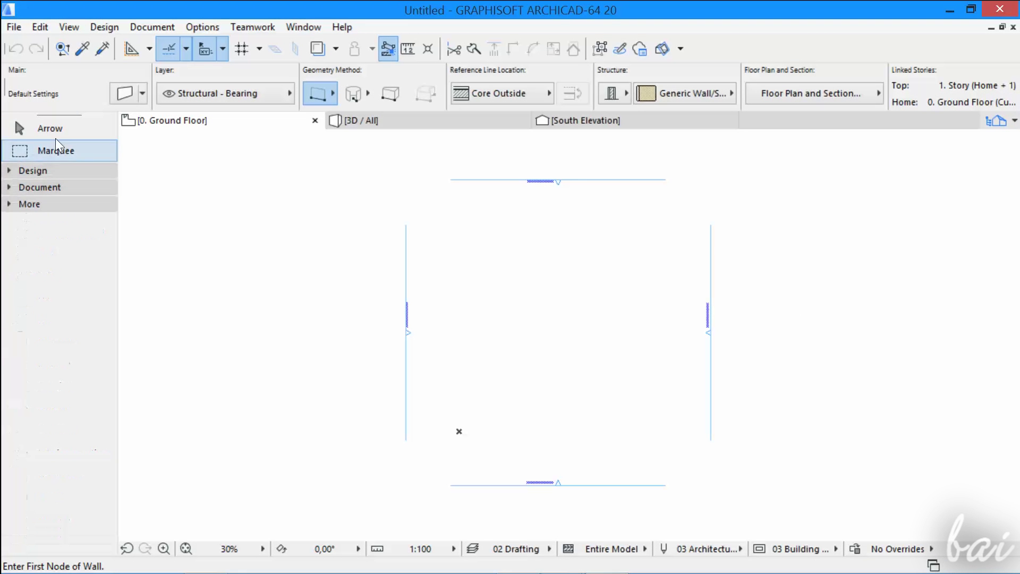
click(28, 171)
click(26, 168)
click(31, 188)
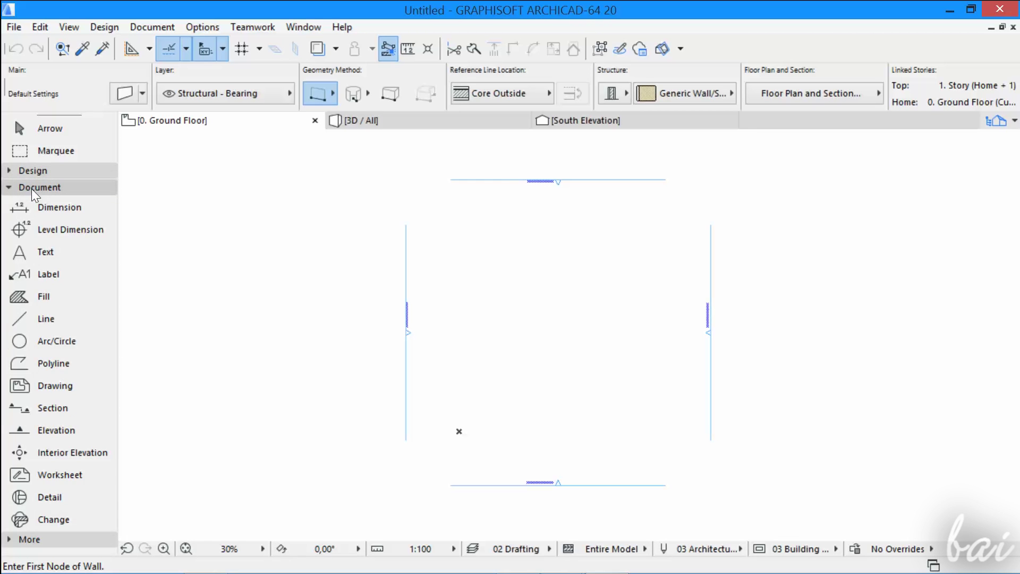
click(31, 188)
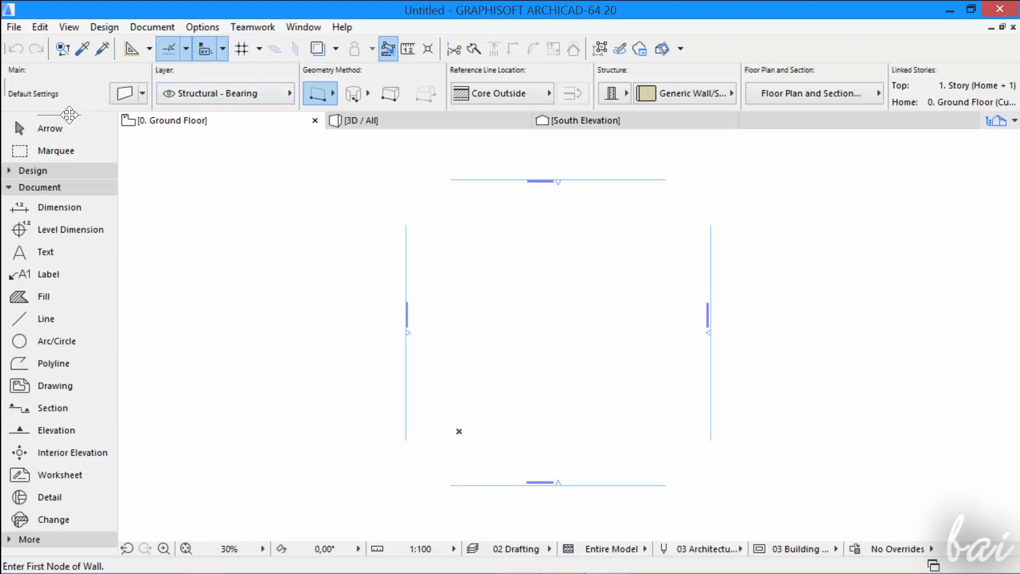
drag(69, 115, 298, 200)
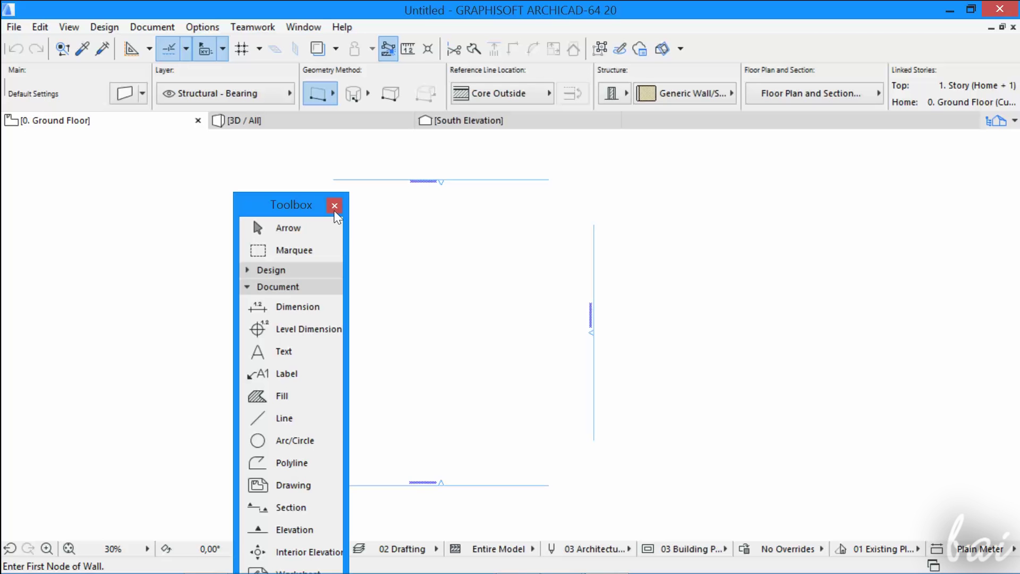
click(335, 206)
click(304, 27)
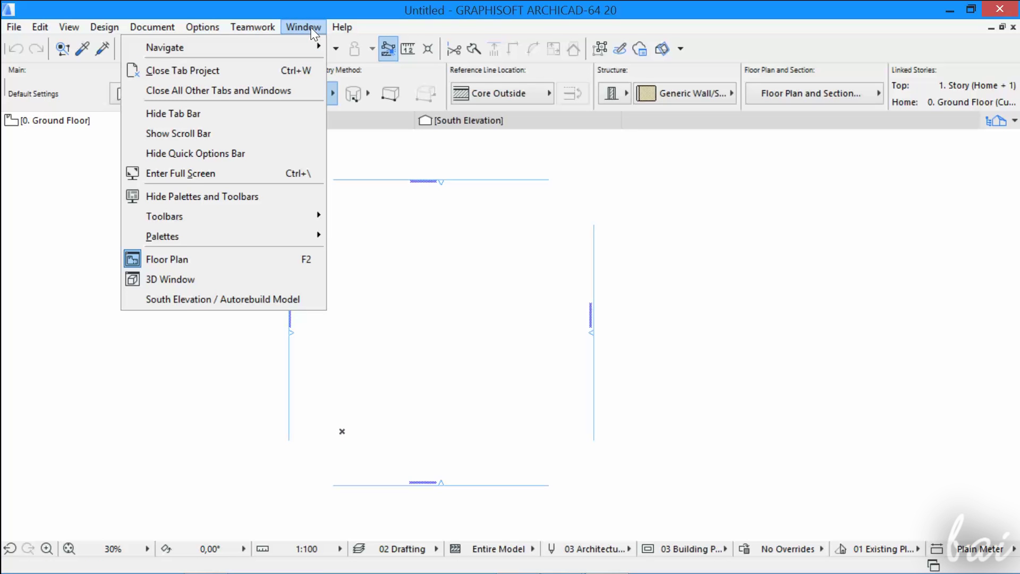
mouse_move(223, 236)
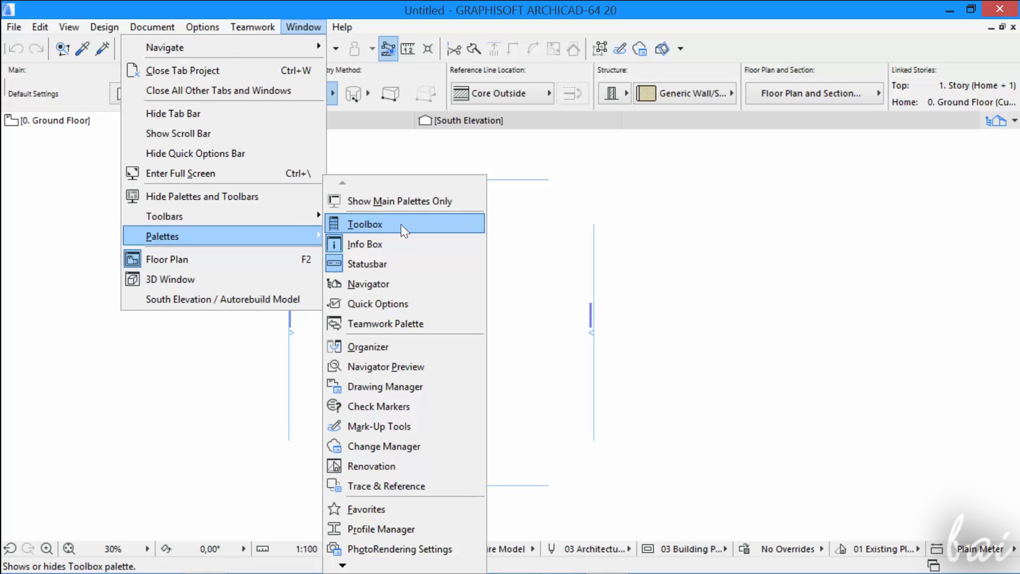
click(403, 230)
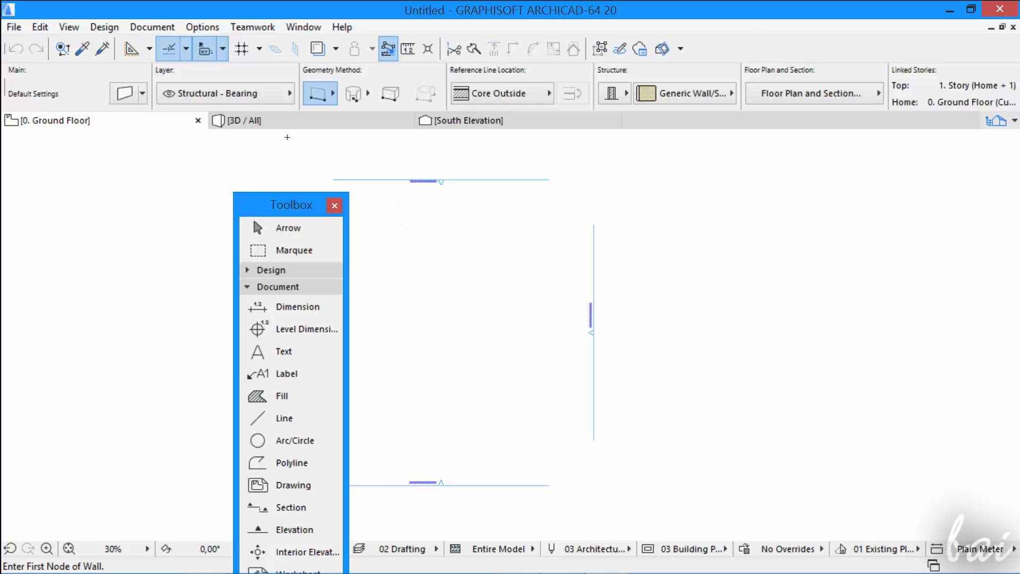
double_click(279, 214)
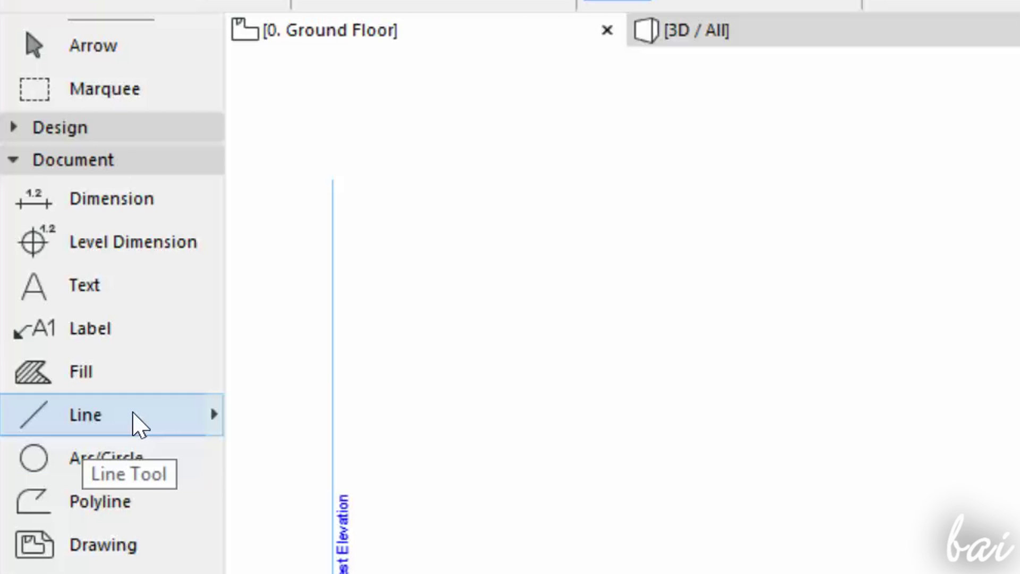
Settle on the Line tool and draw one diagonal line rising to the right
click(136, 423)
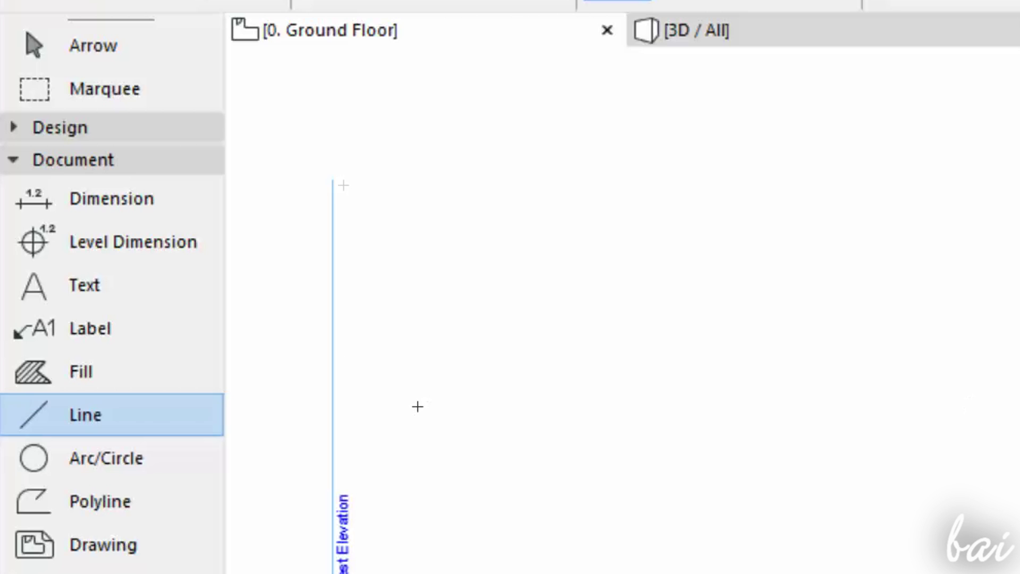
key(Escape)
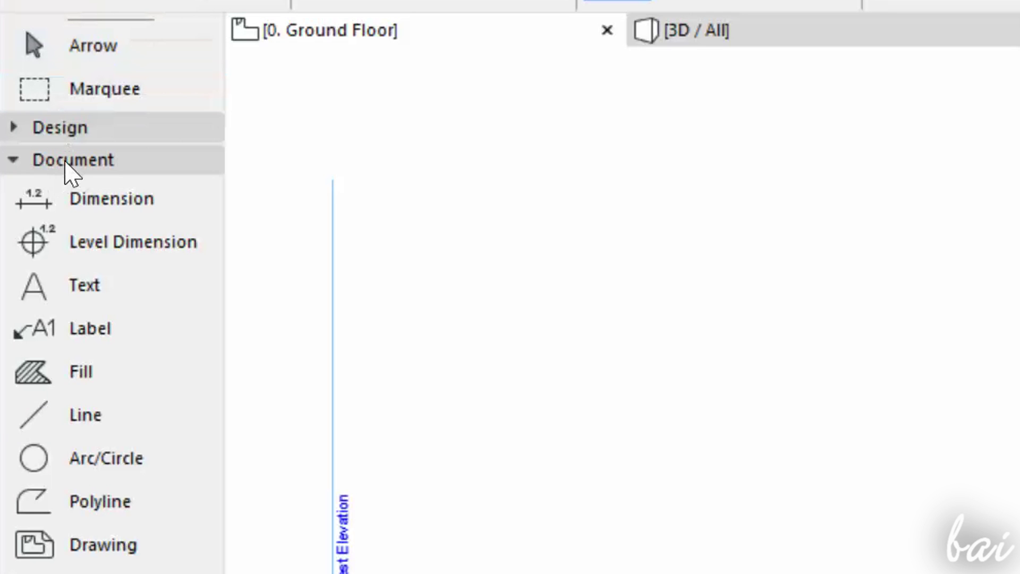
click(80, 419)
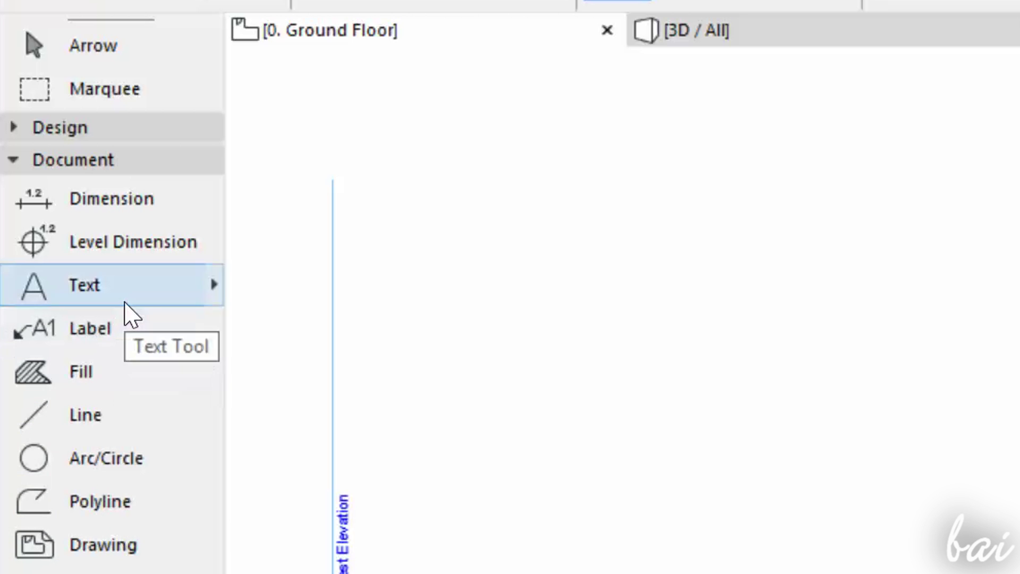
click(128, 385)
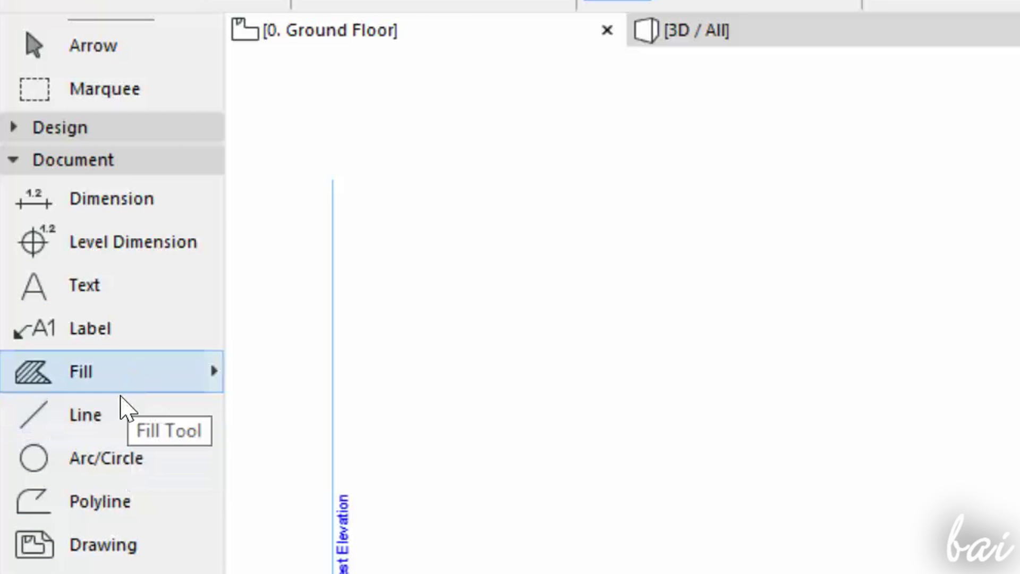
click(116, 515)
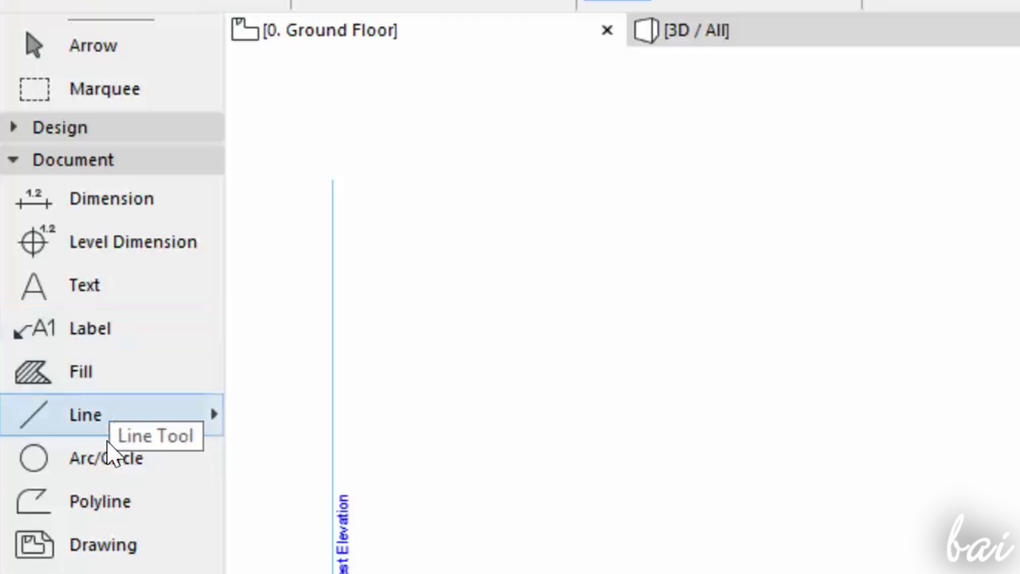
click(106, 422)
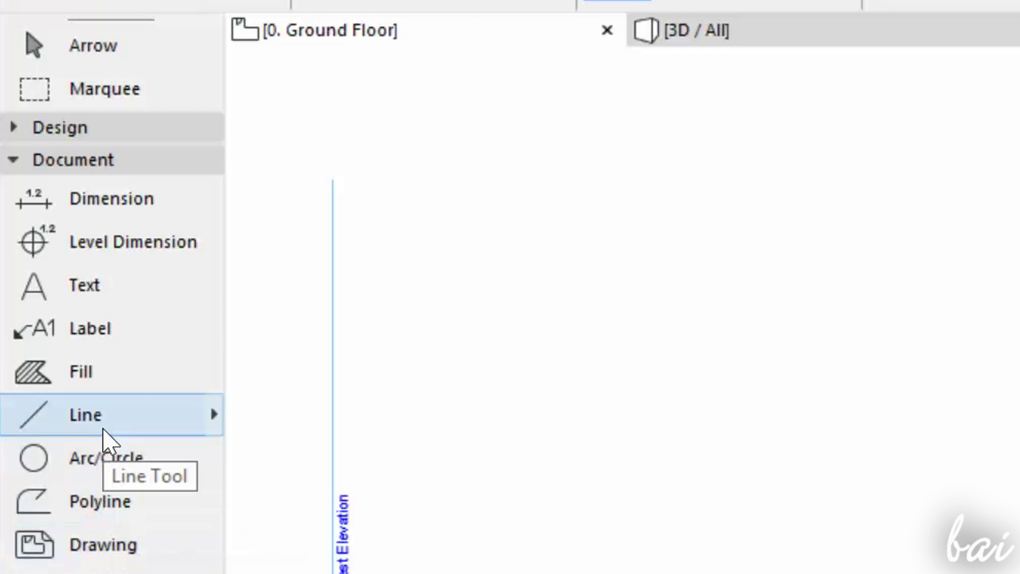
click(418, 407)
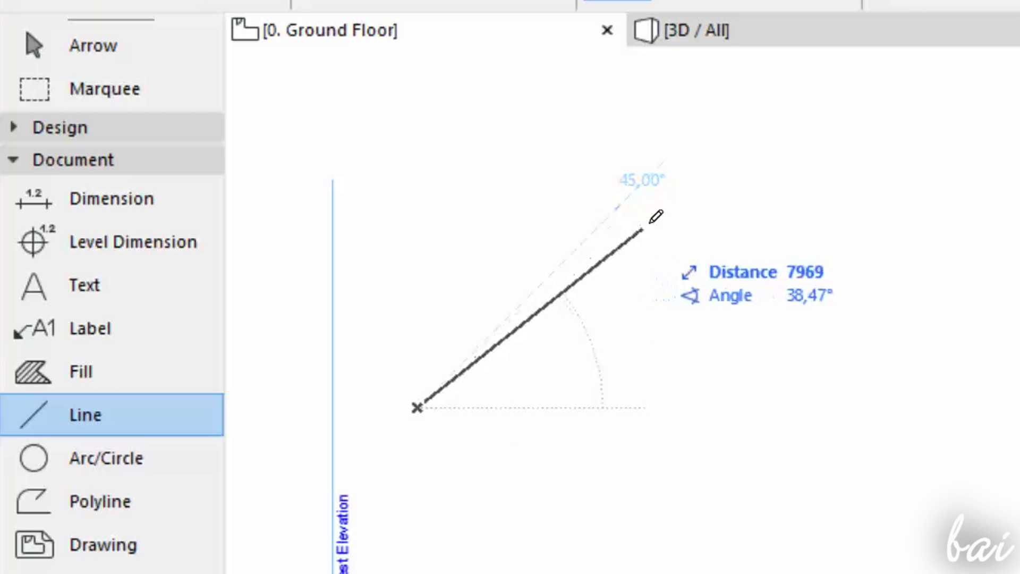
click(682, 226)
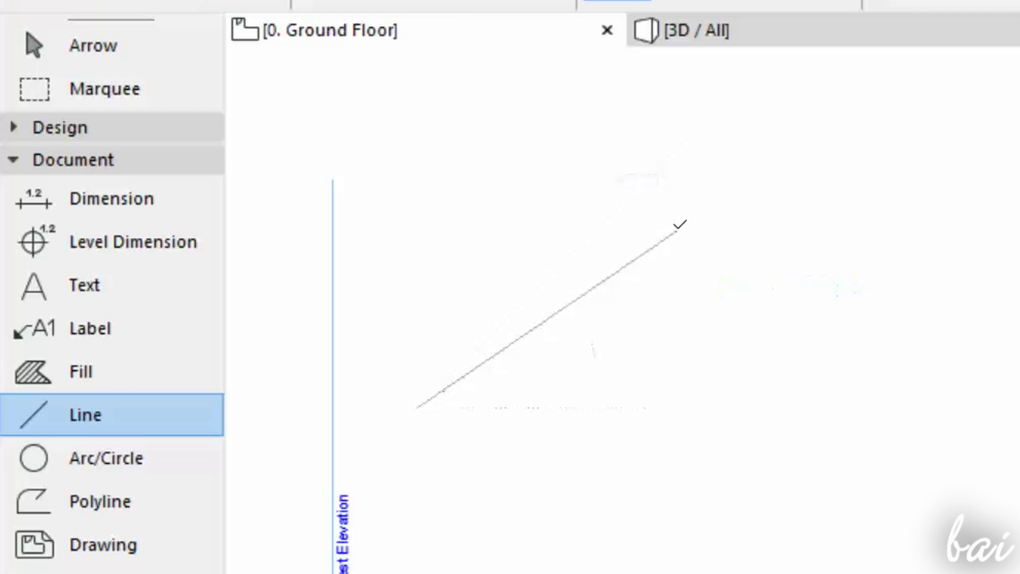
Draw an arc right of the diagonal line from its centre, radius start and end points
click(118, 461)
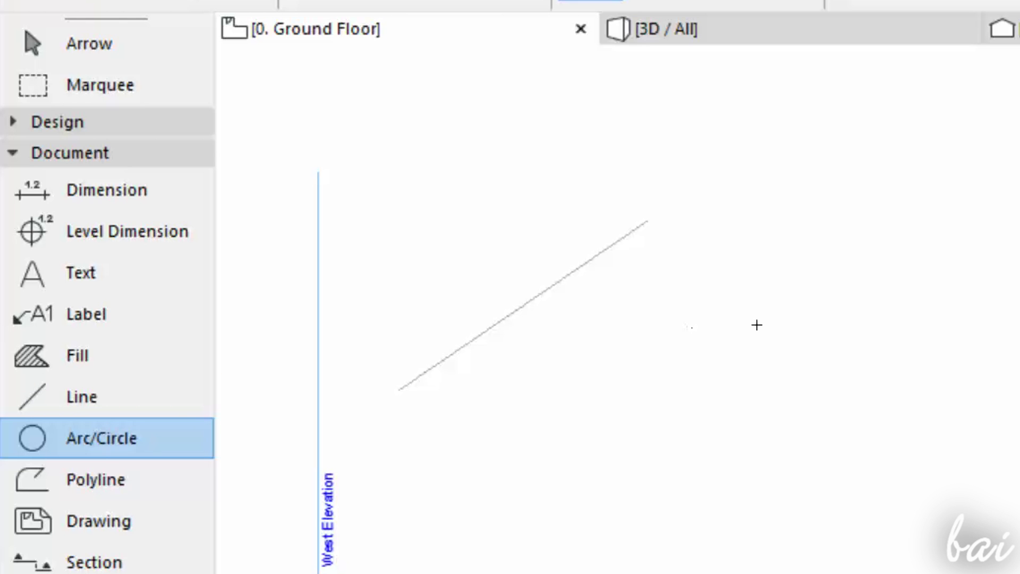
click(795, 339)
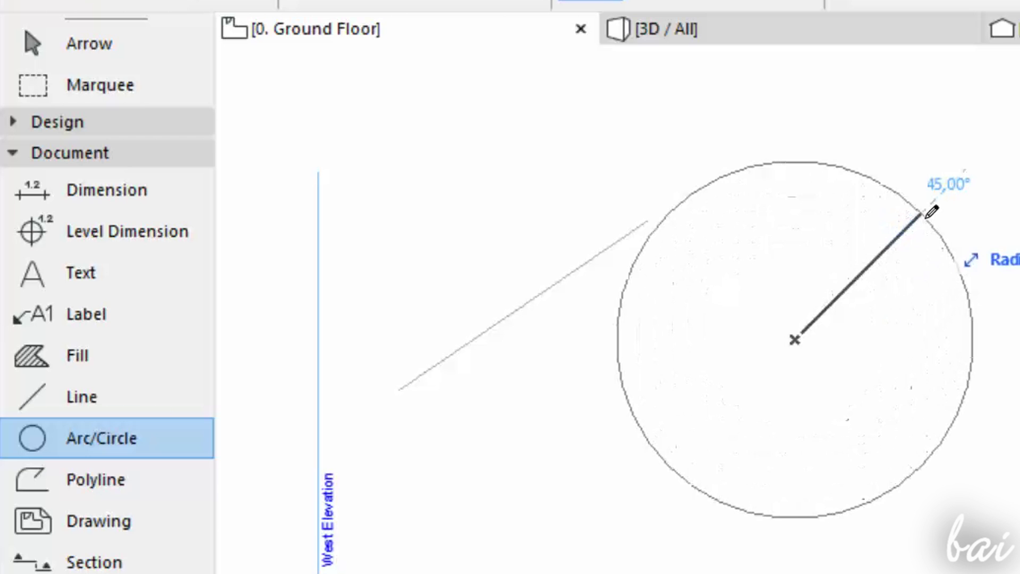
click(923, 215)
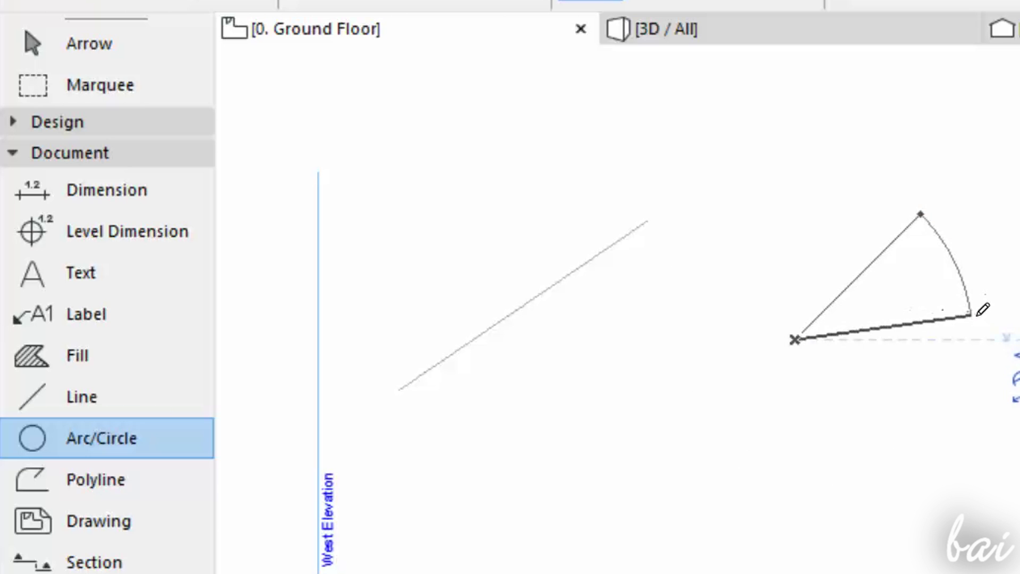
click(972, 323)
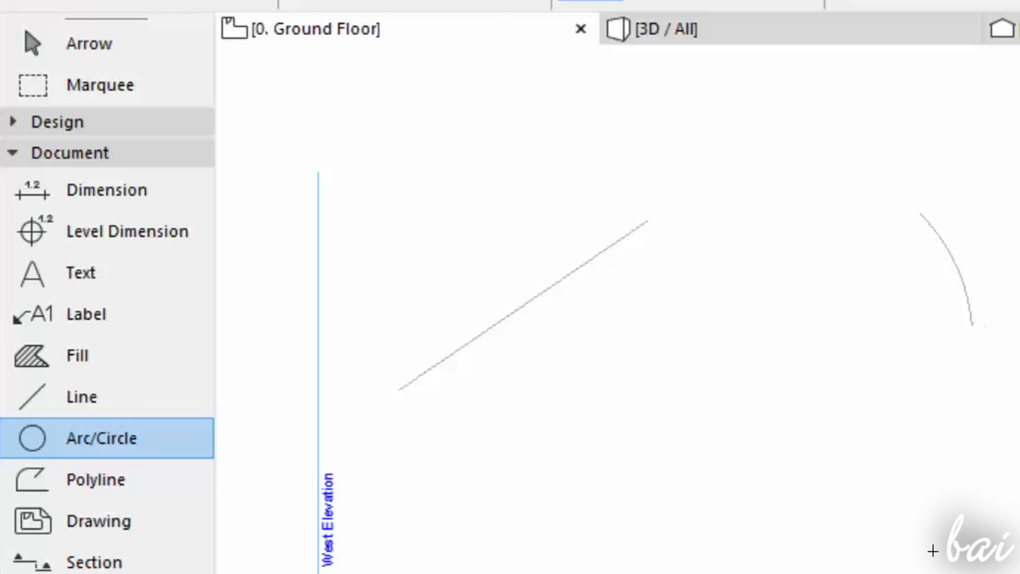
click(200, 481)
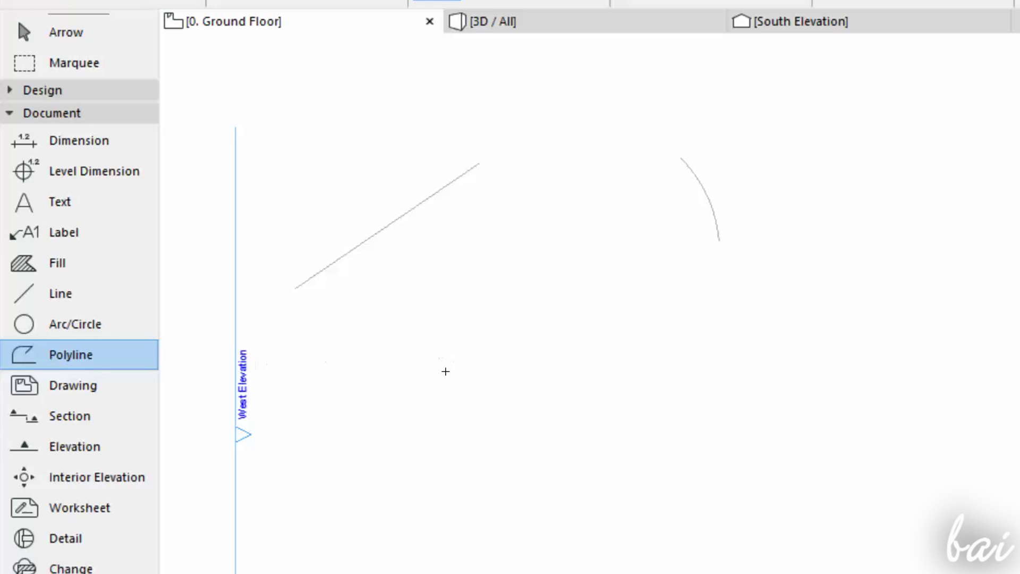
Draw a polyline below the diagonal line mixing straight segments and tangential arcs
click(426, 380)
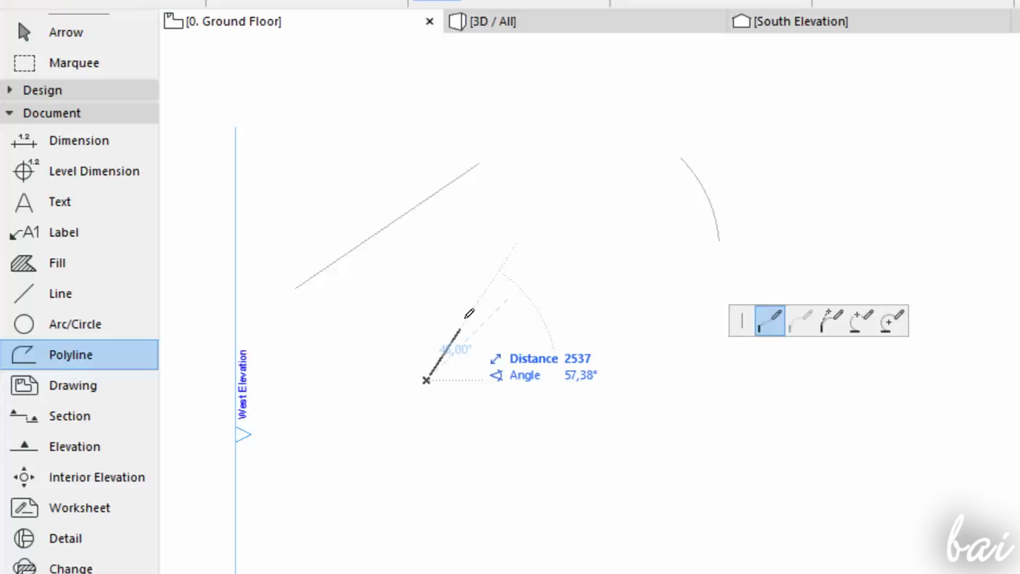
click(470, 269)
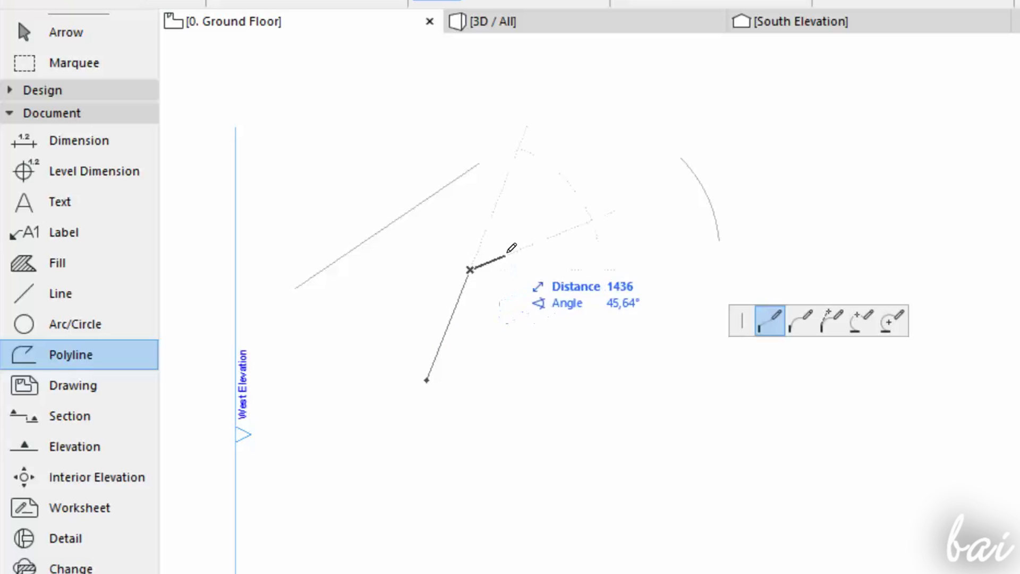
click(592, 233)
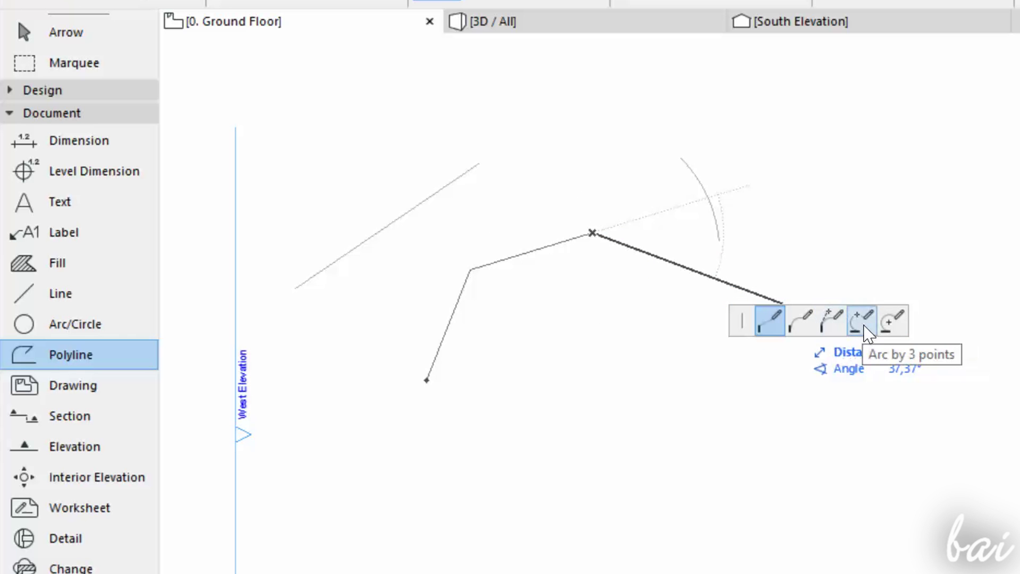
click(798, 327)
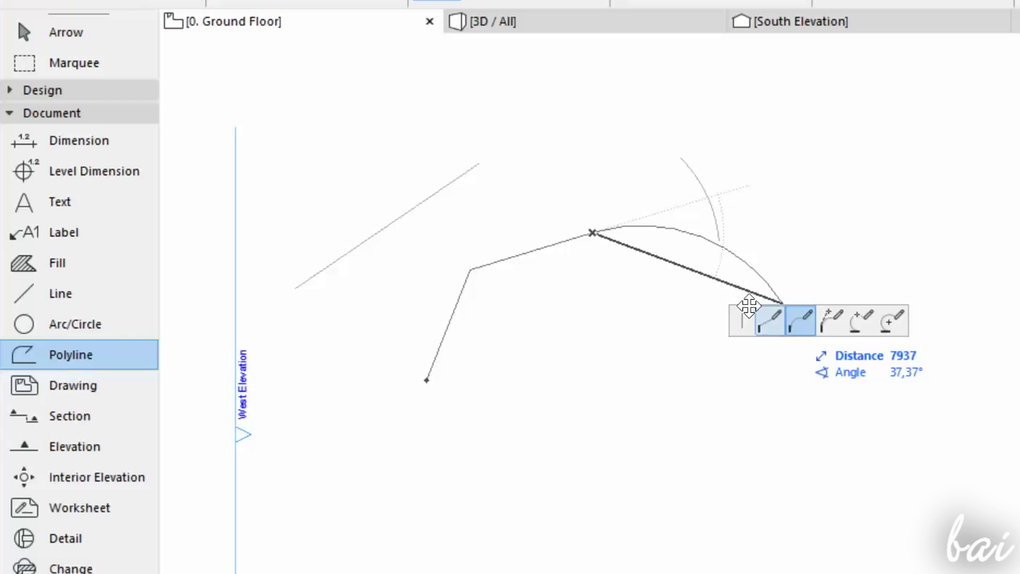
click(668, 346)
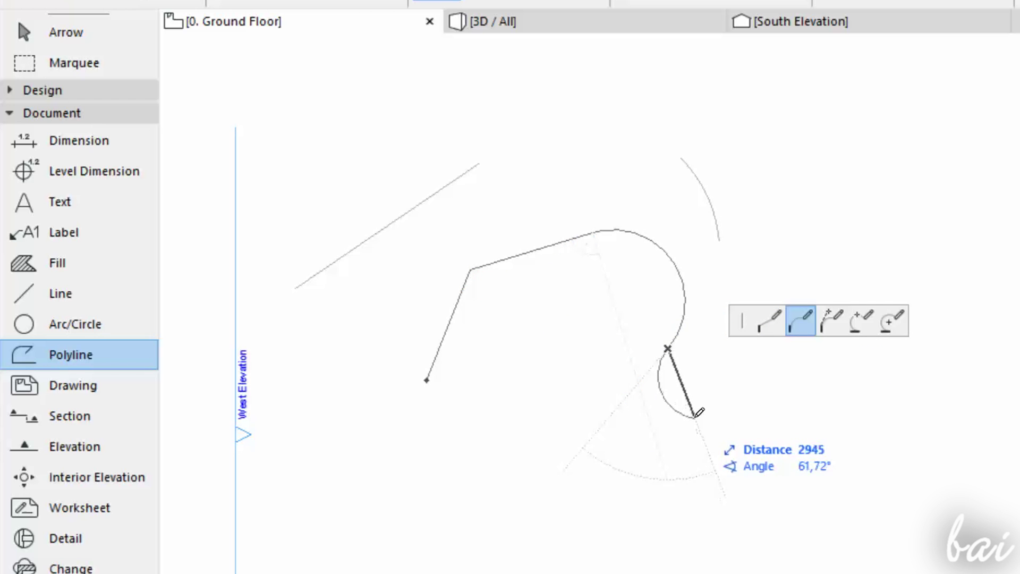
click(618, 327)
click(502, 374)
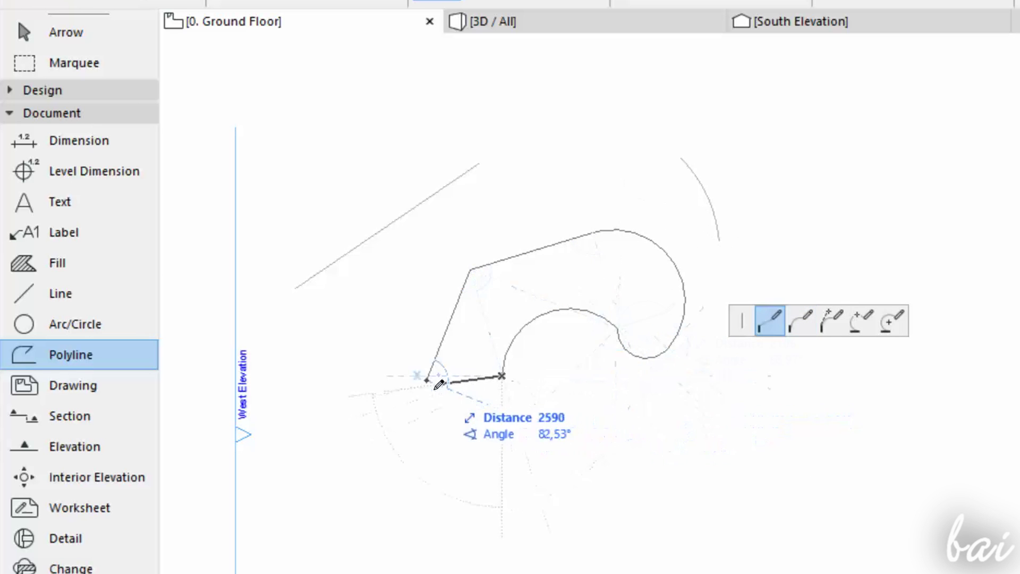
click(435, 444)
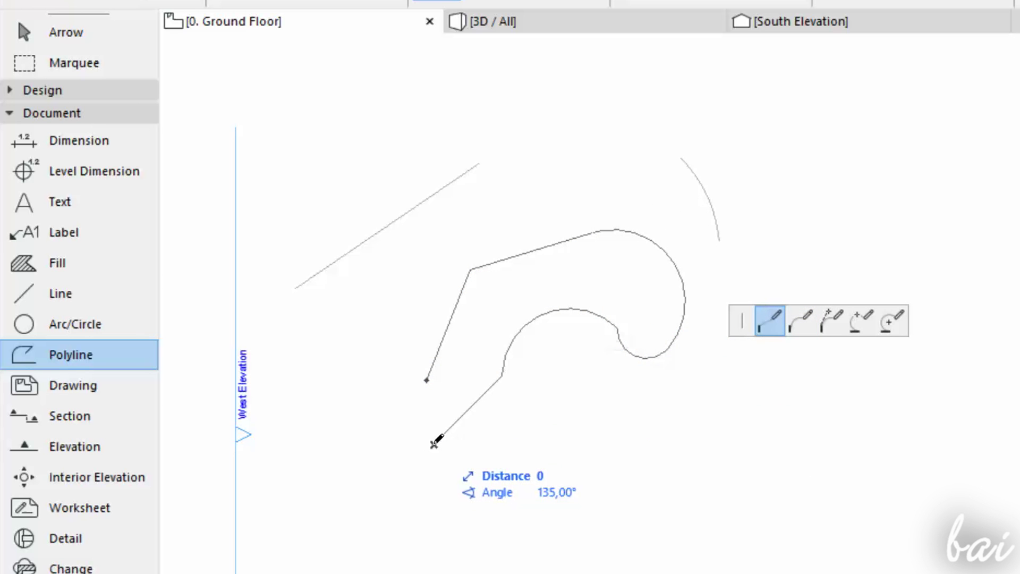
click(434, 444)
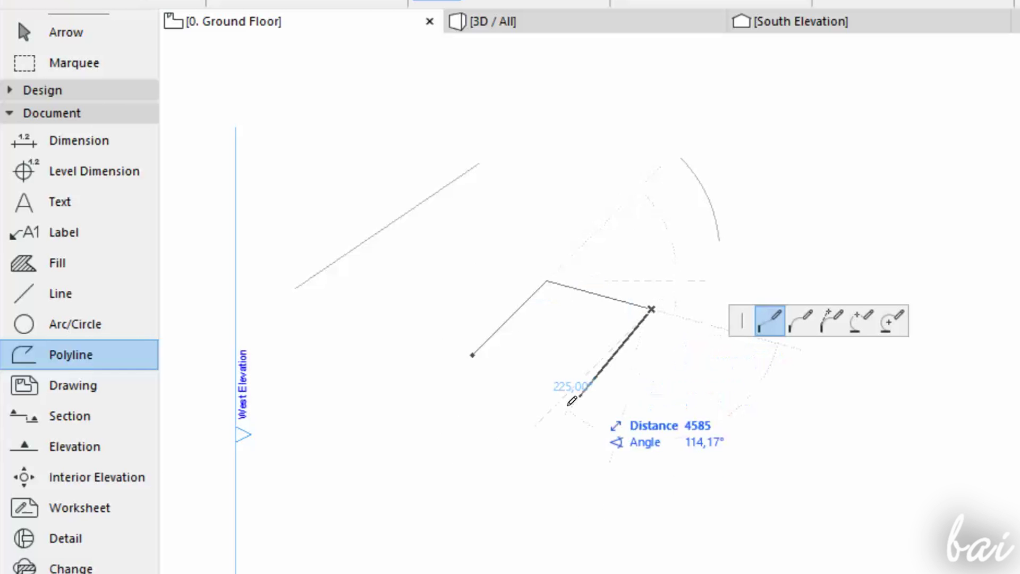
Draw a closed four-sided polyline outline, then undo it
click(558, 414)
click(474, 353)
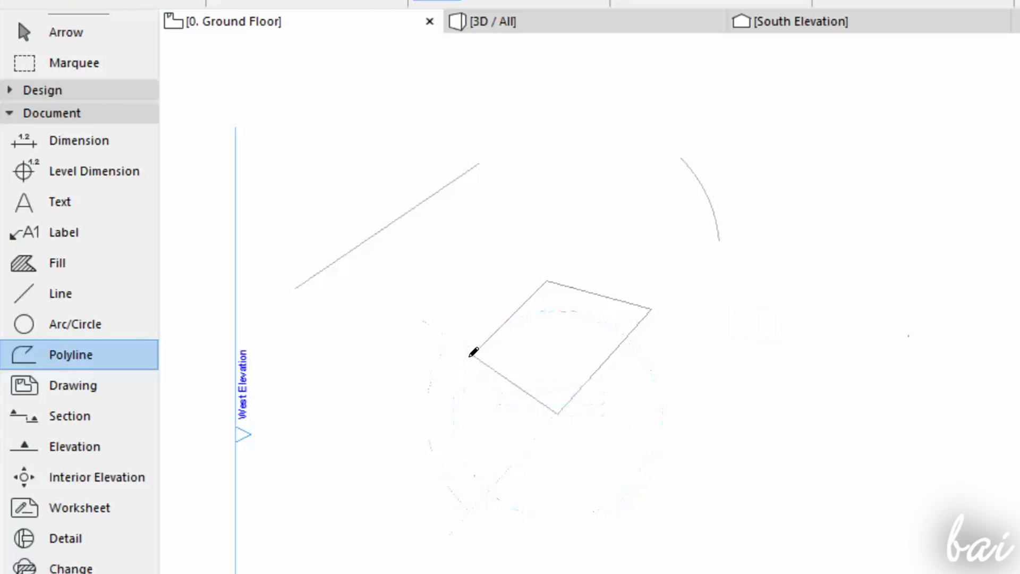
click(558, 414)
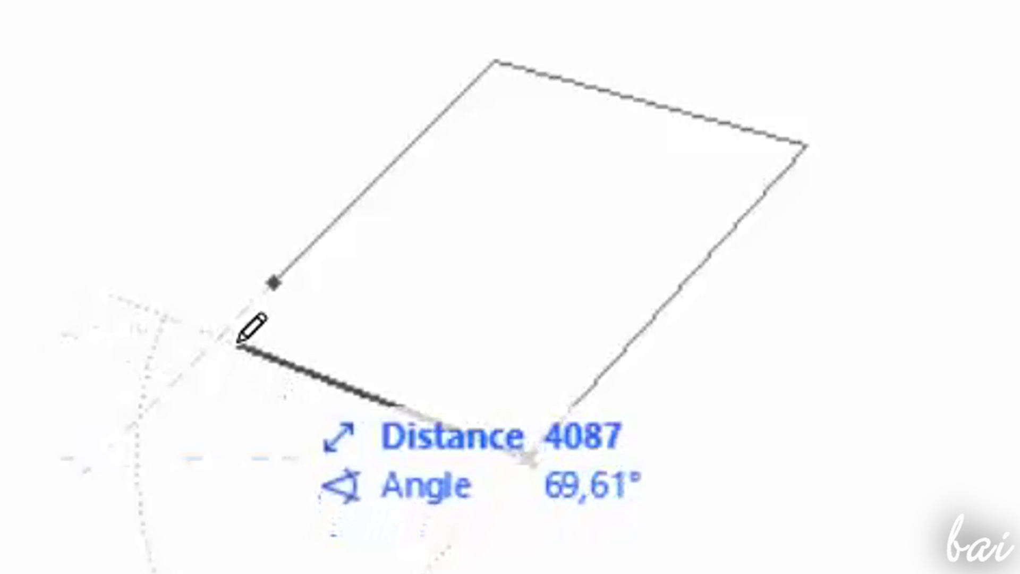
click(271, 283)
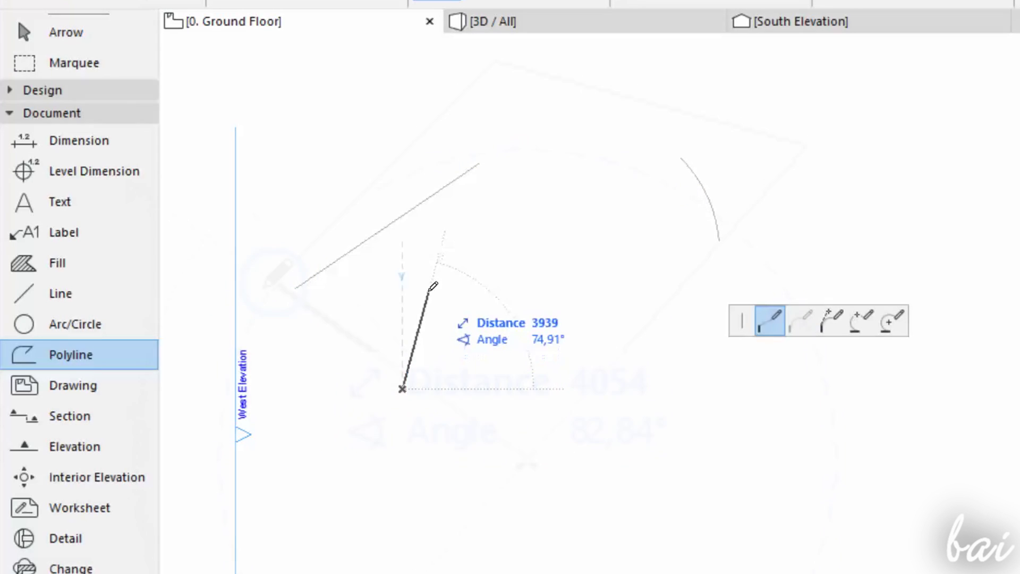
click(429, 292)
click(602, 267)
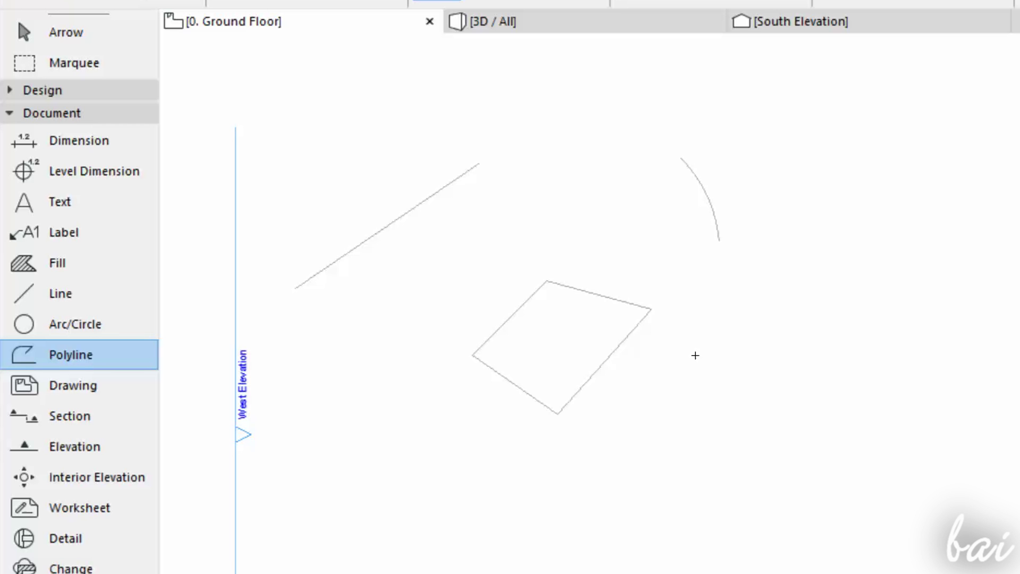
key(ctrl+z)
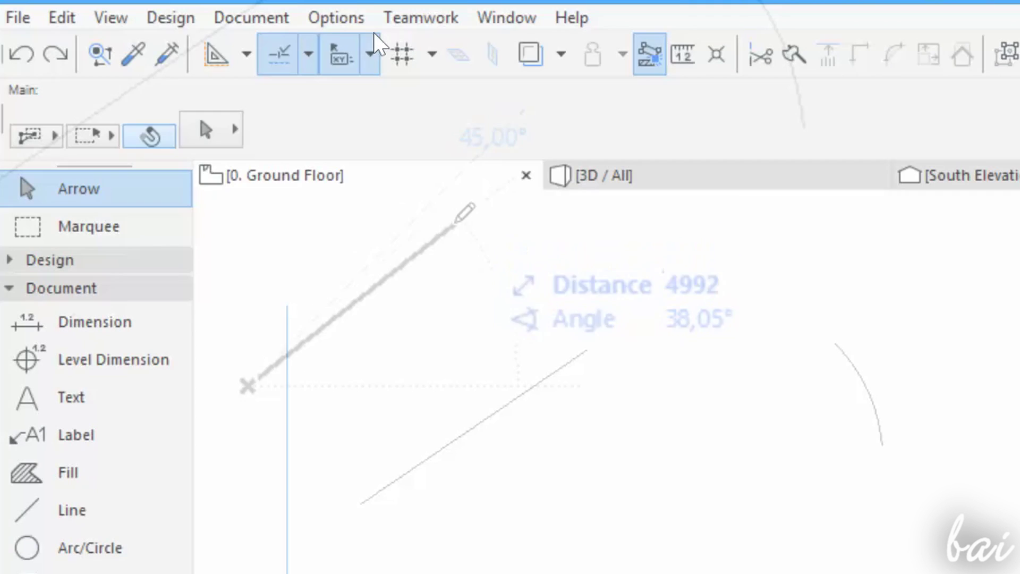
Open Options > Project Preferences > Working Units to review millimetres and decimal degrees
click(339, 16)
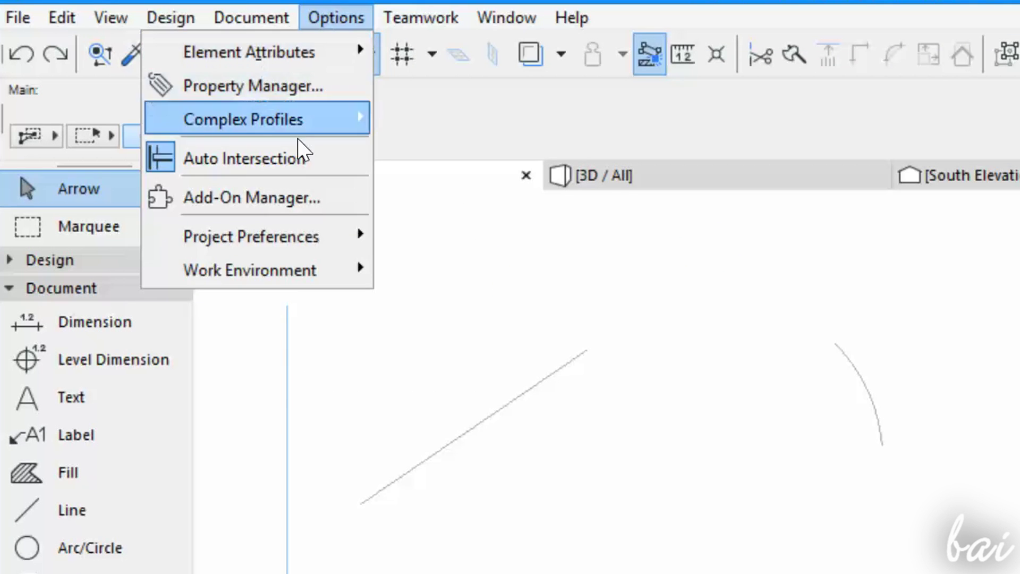
mouse_move(251, 237)
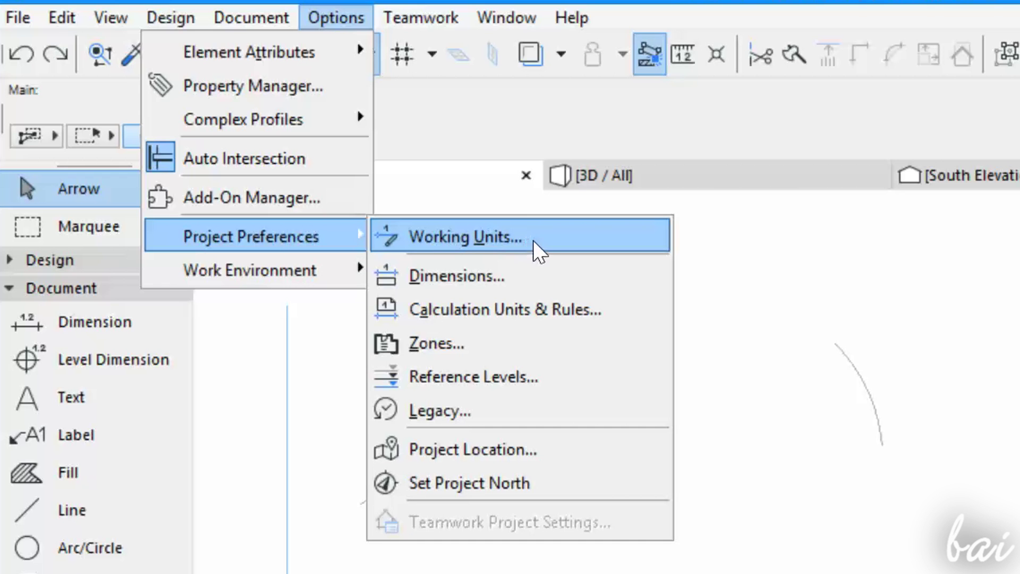
click(565, 232)
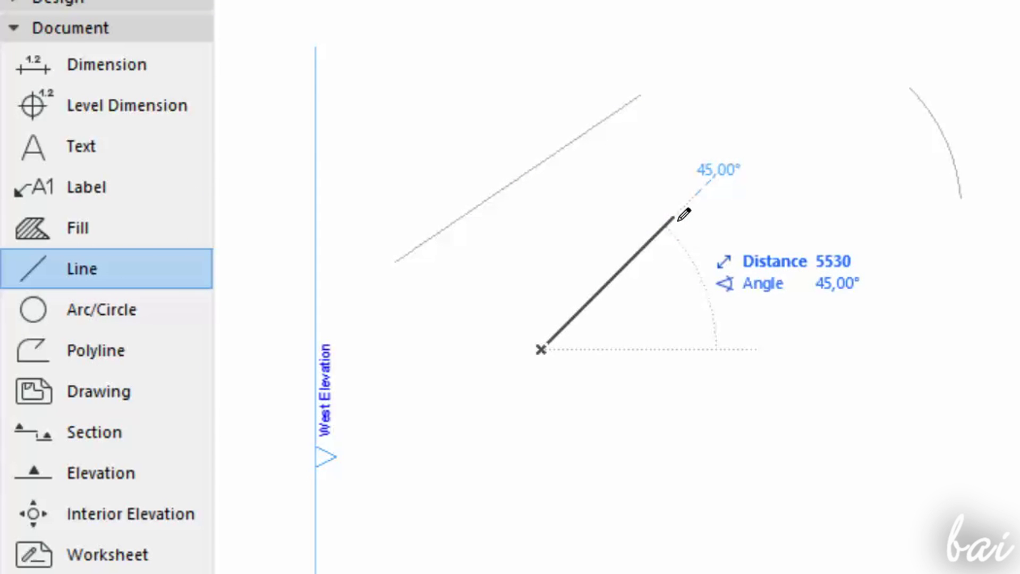
text(4566)
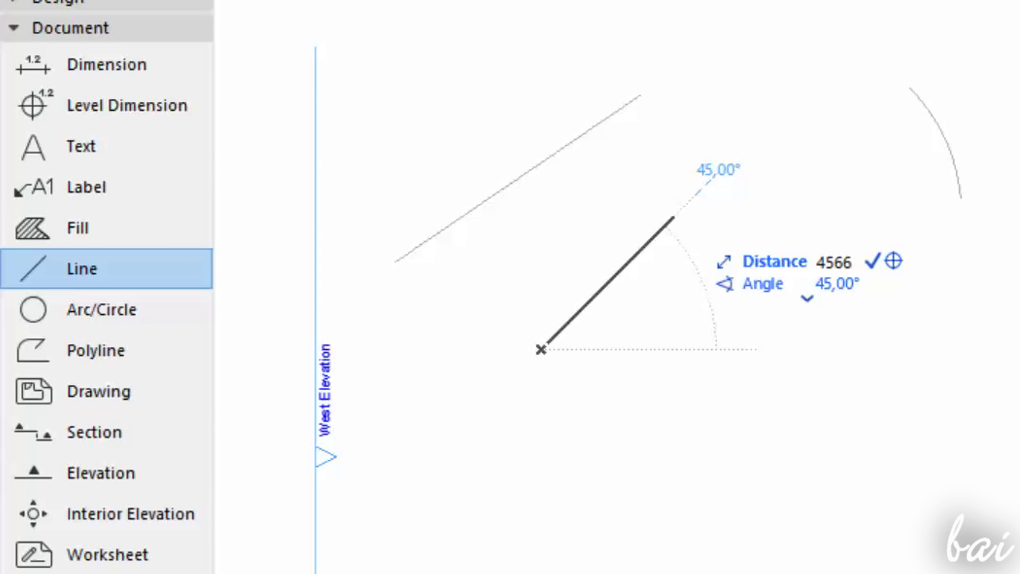
Finish the line in the Tracker with length 4566, angle 65° and end X 2200
key(Tab)
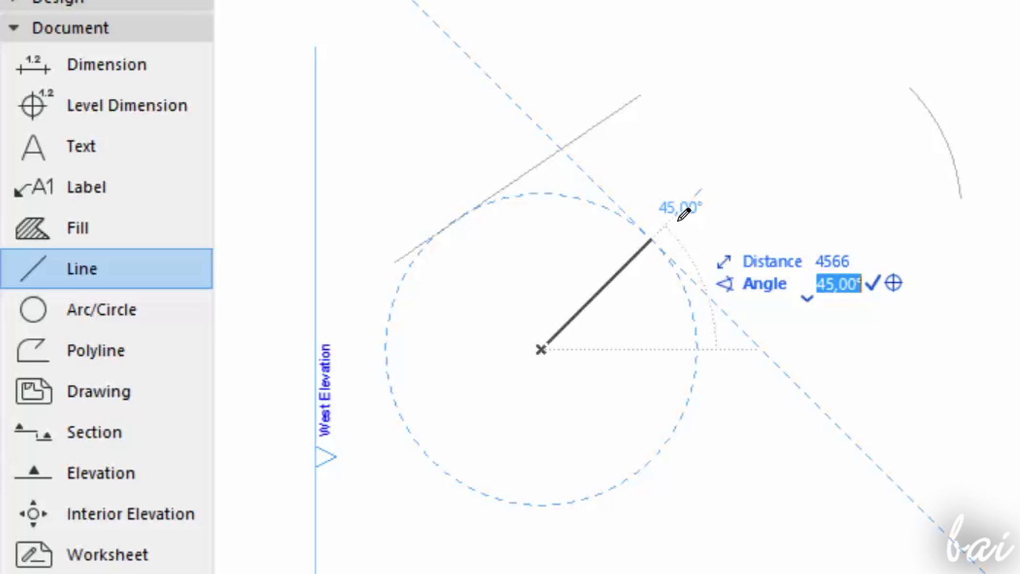
text(65)
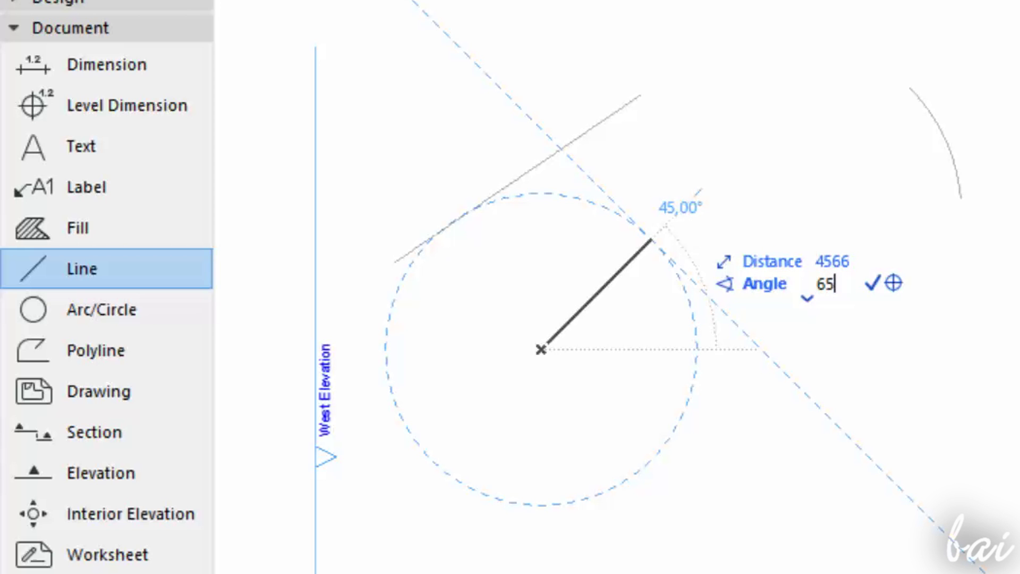
key(Tab)
key(Tab)
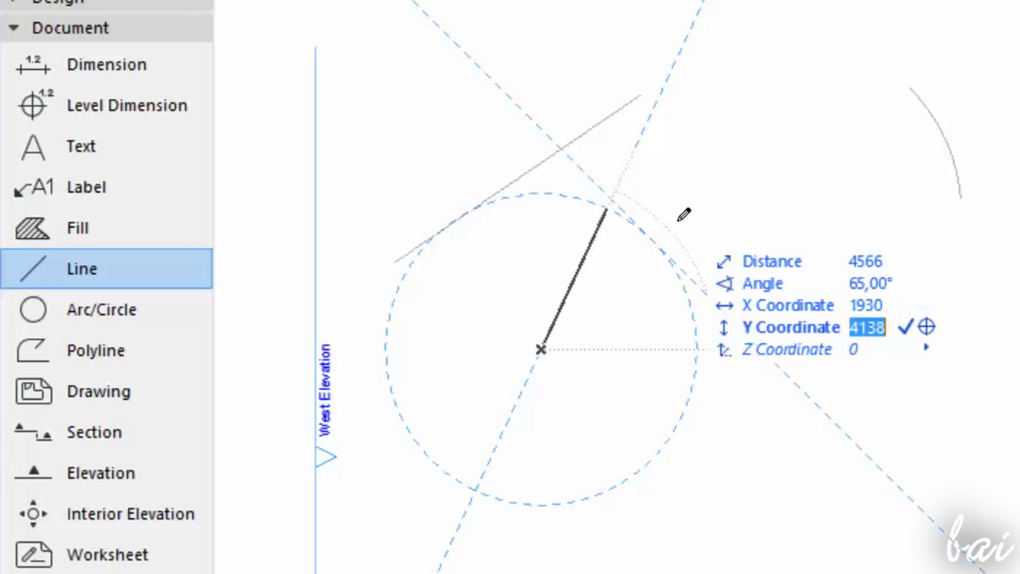
key(Tab)
key(shift+Tab)
key(shift+Tab)
text(2)
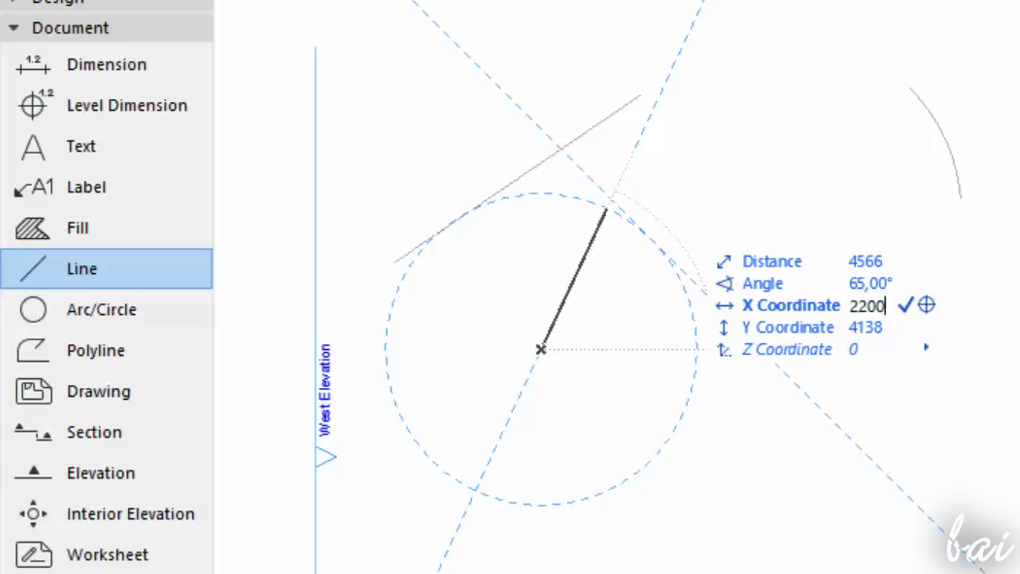
key(Tab)
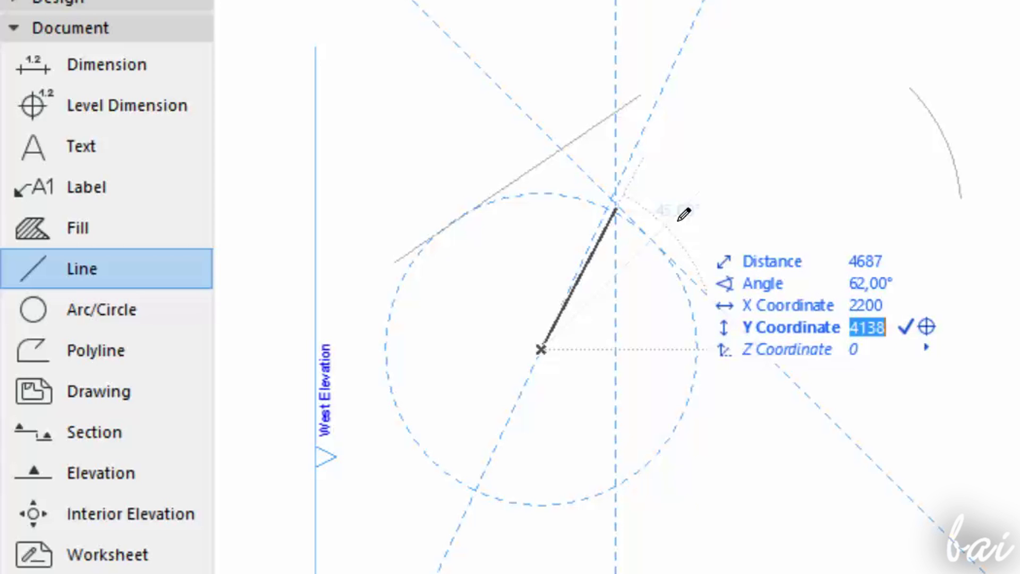
key(Return)
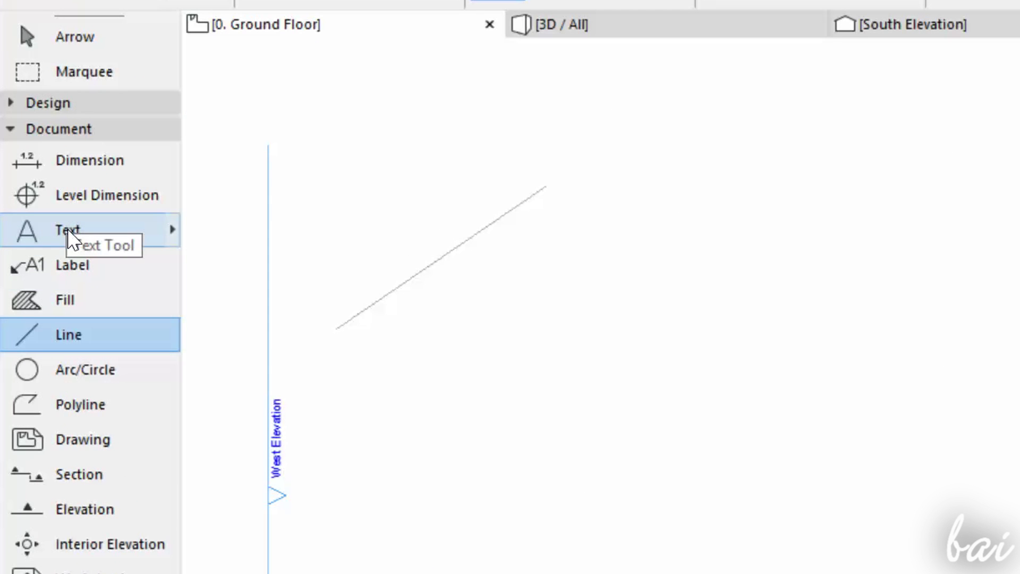
Select the existing hello text block with the Text tool and delete it
click(68, 229)
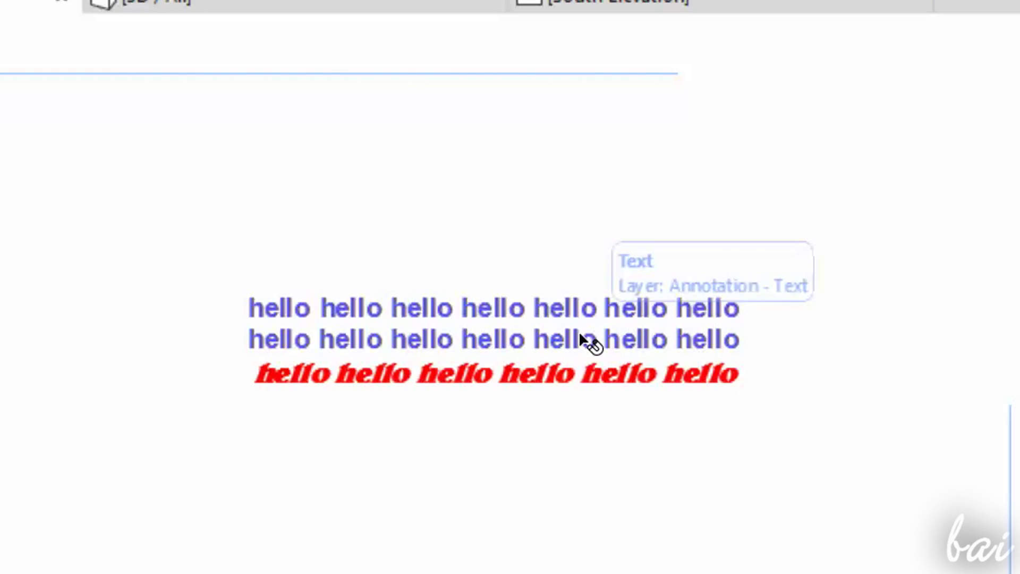
click(587, 340)
double_click(573, 340)
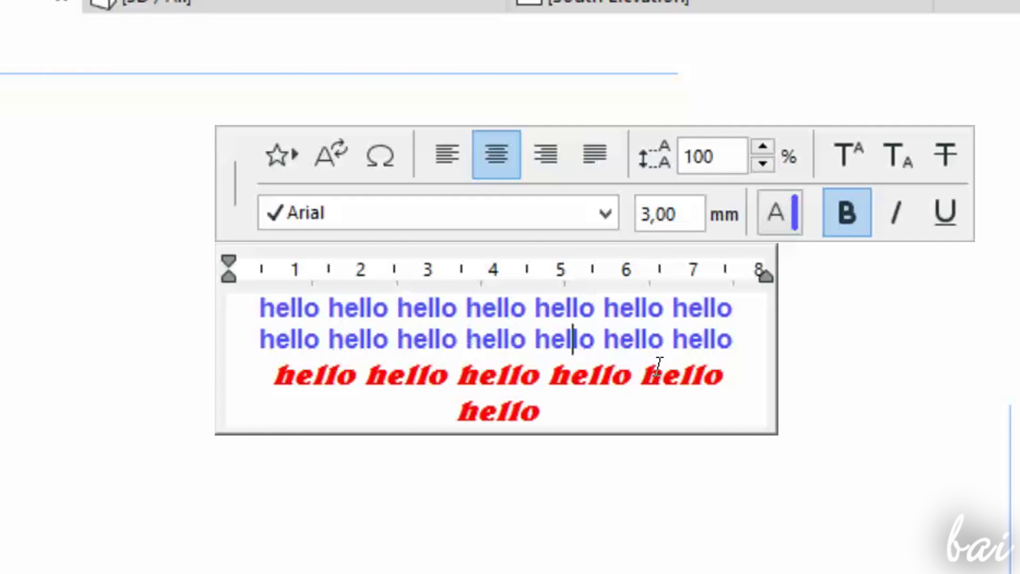
click(662, 544)
key(Delete)
Place a new hello text box and style its third line red and italic
click(618, 191)
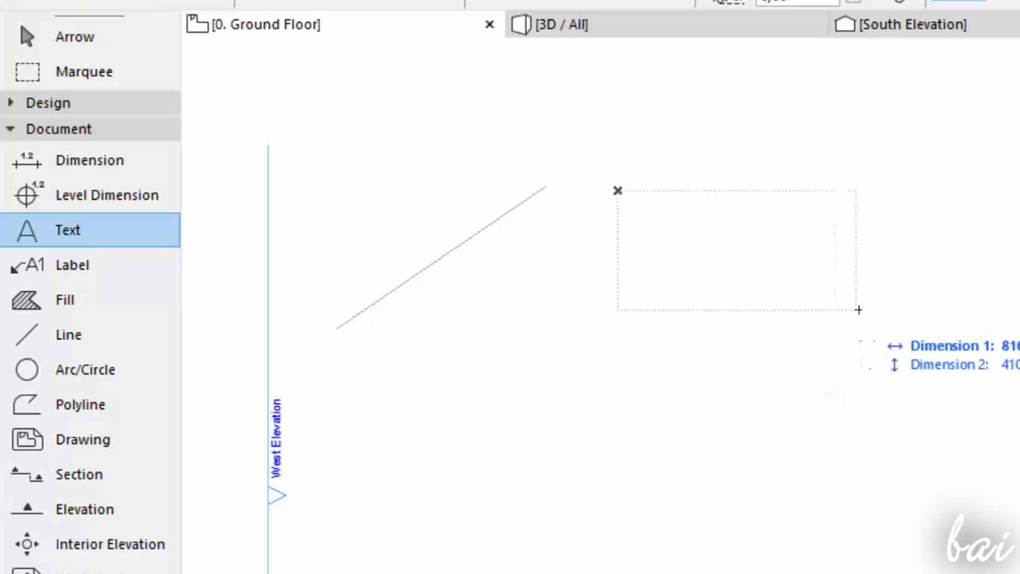
click(854, 292)
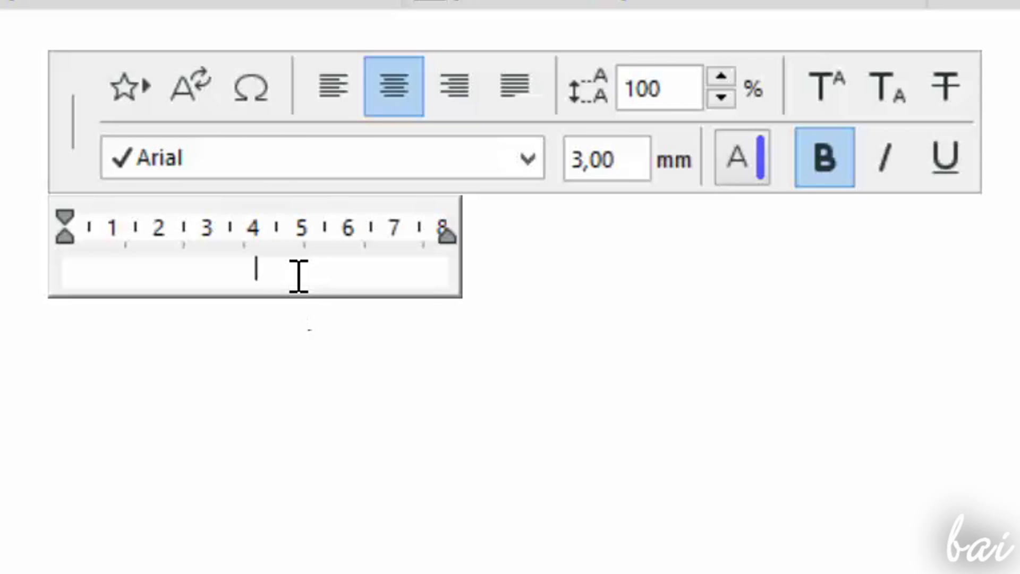
text(hello hello hello hello hello hello hello hello hello )
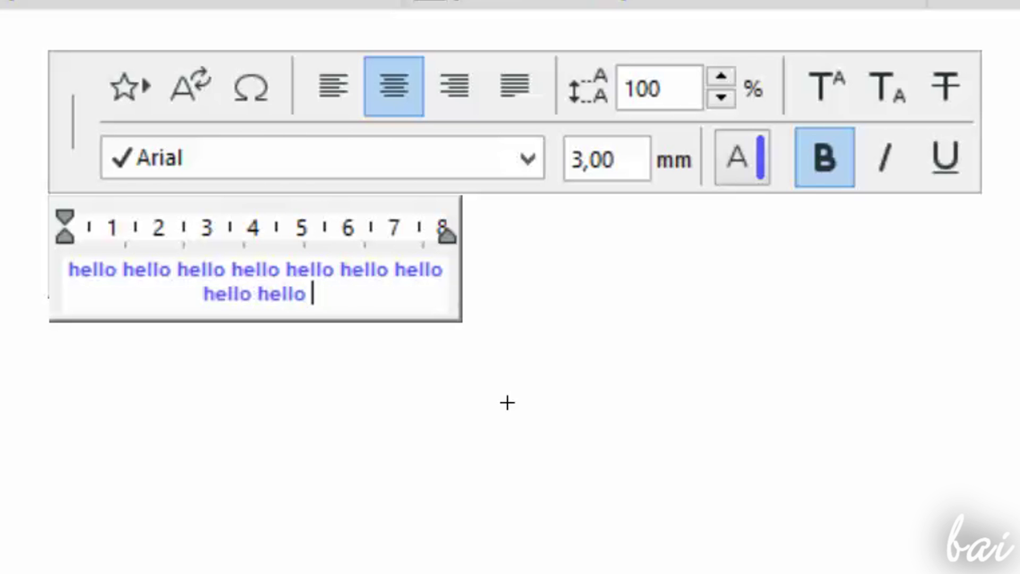
text(hello )
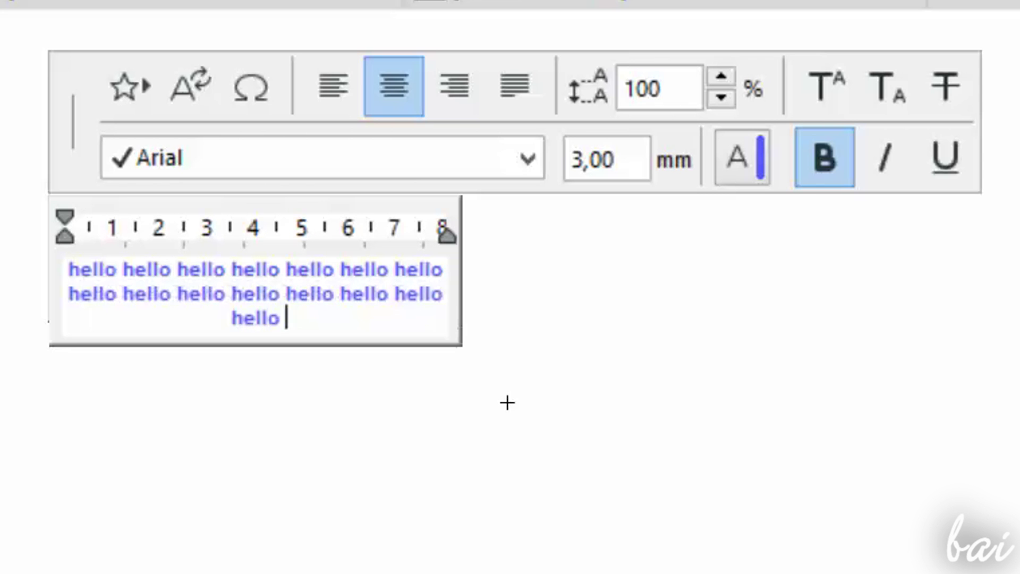
text(hello hello hello hello hello)
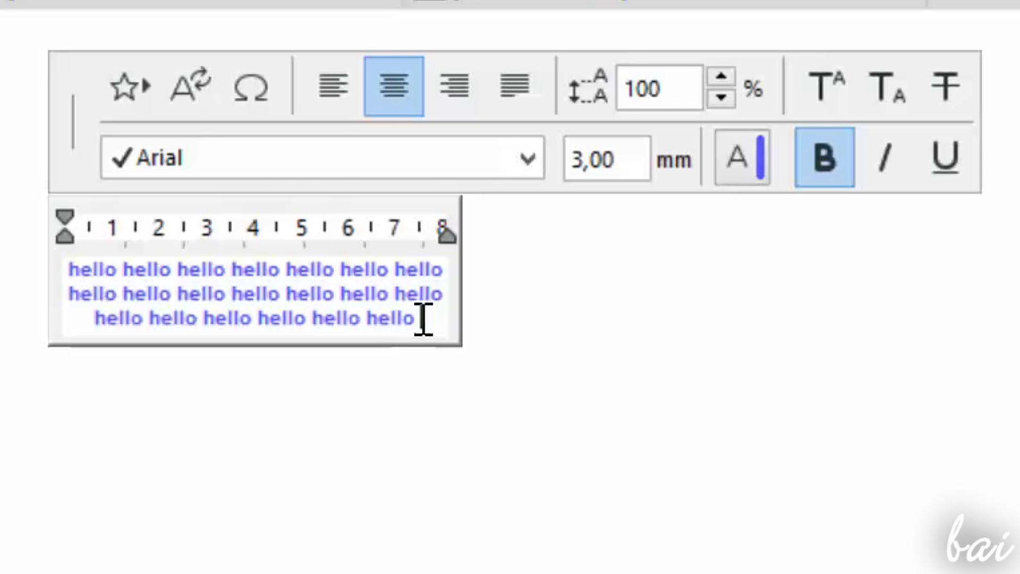
key(shift+Home)
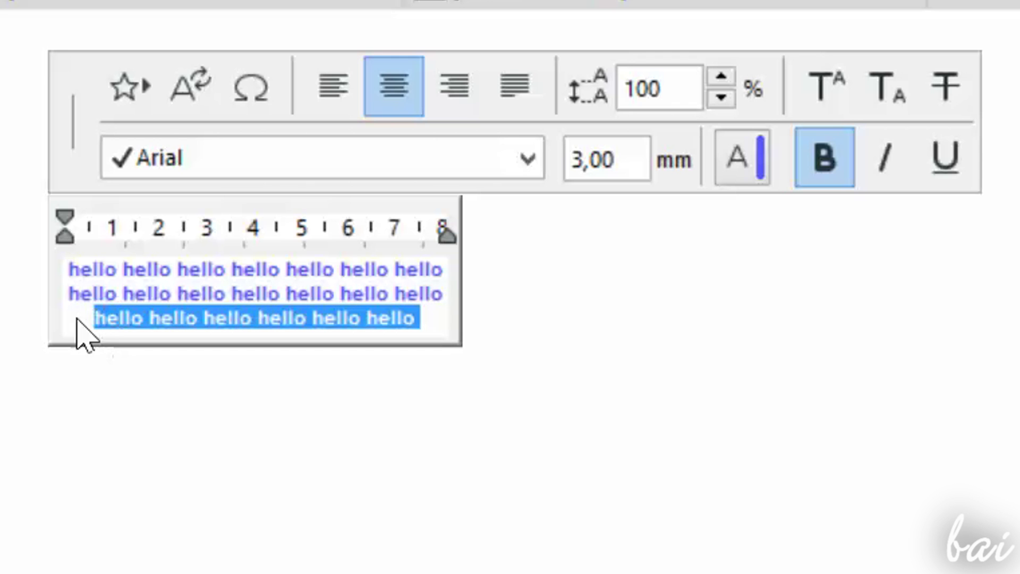
click(763, 161)
click(1016, 159)
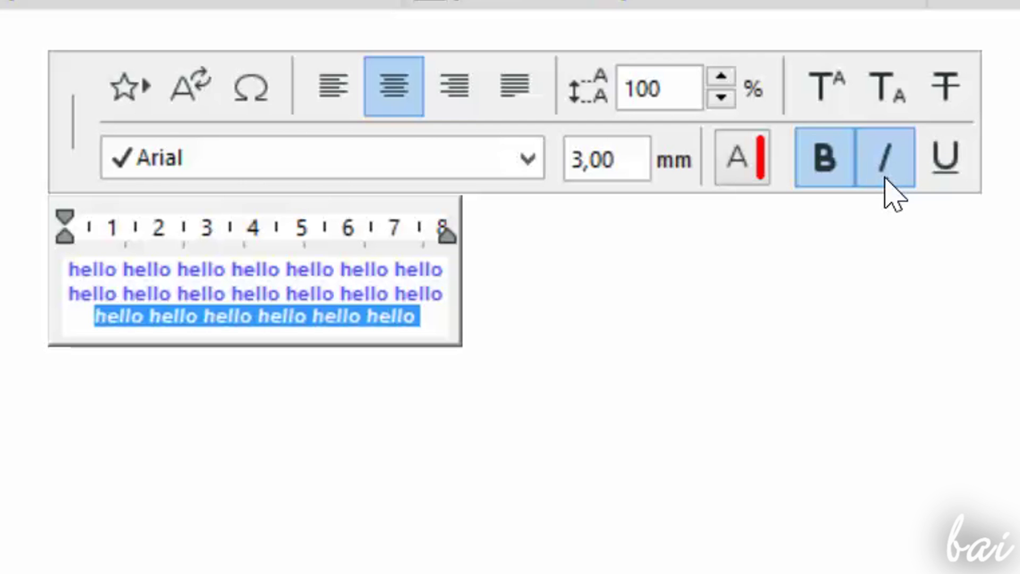
click(888, 182)
click(944, 169)
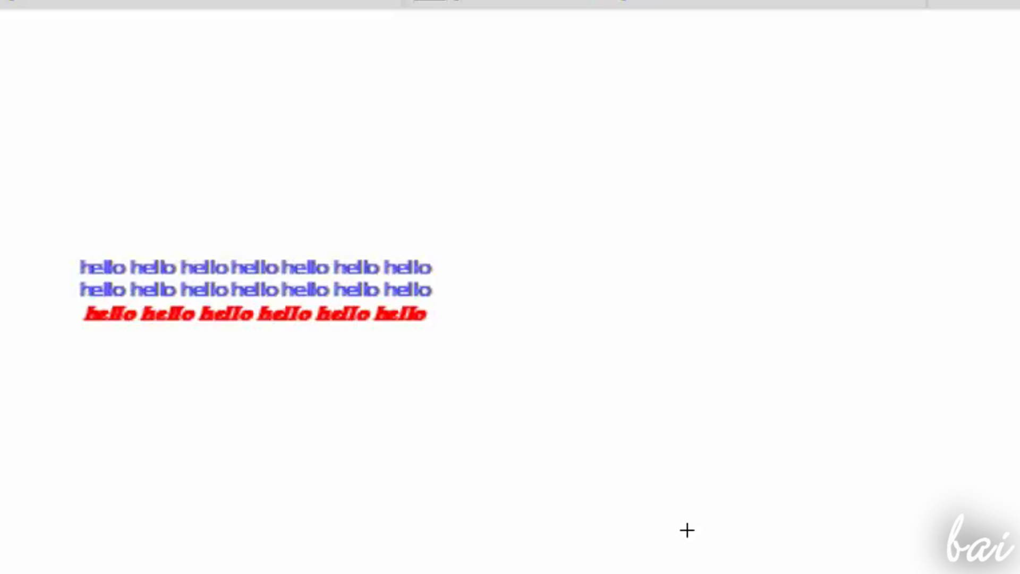
scroll(586, 209, up, 3)
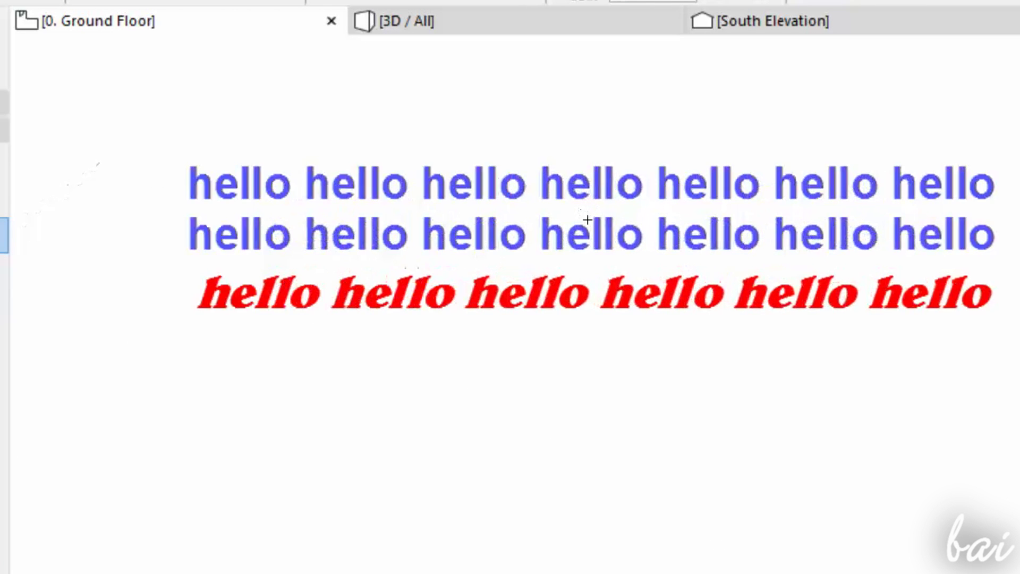
scroll(587, 220, down, 2)
scroll(588, 219, down, 1)
scroll(588, 219, down, 2)
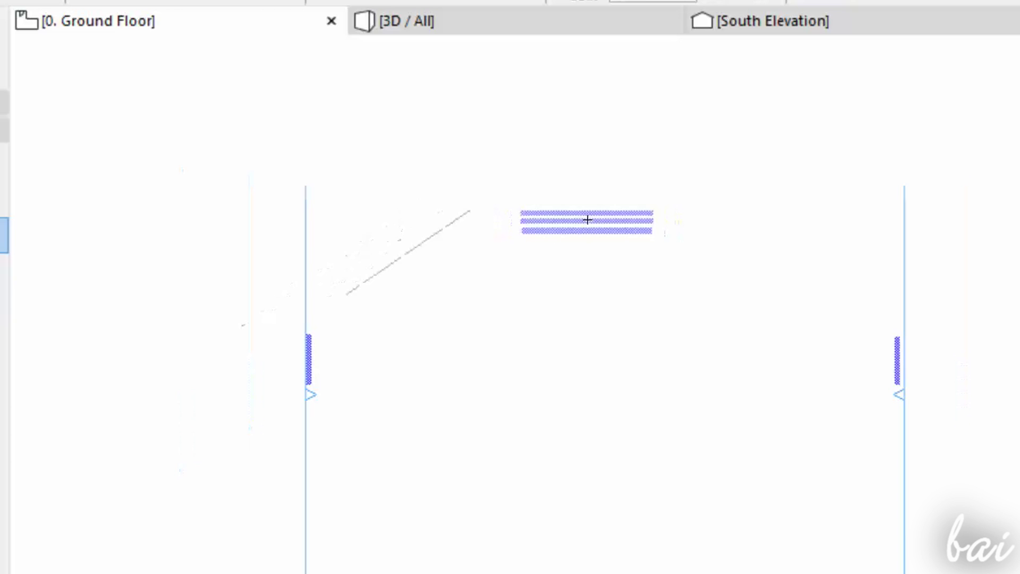
scroll(588, 216, up, 2)
scroll(588, 216, up, 1)
scroll(589, 215, up, 1)
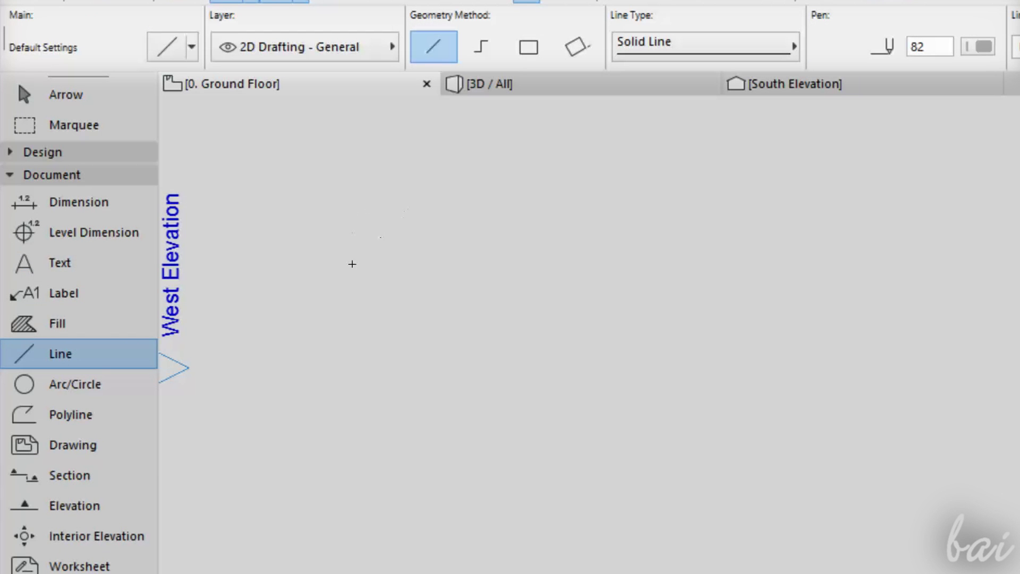
Draw a diagonal line, then start a polyline, trying Rectangular and Polygonal geometry
click(341, 279)
click(453, 152)
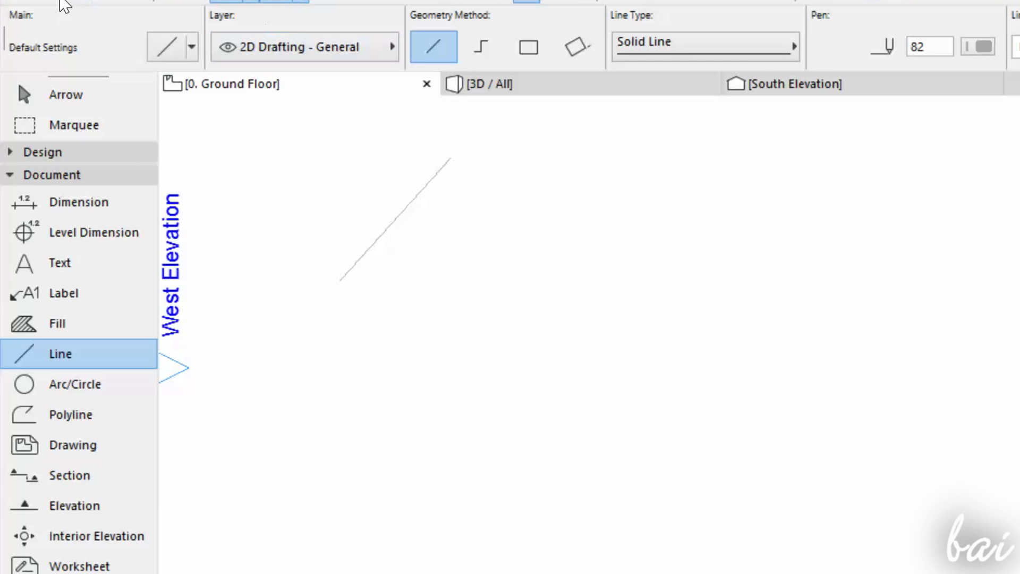
click(79, 421)
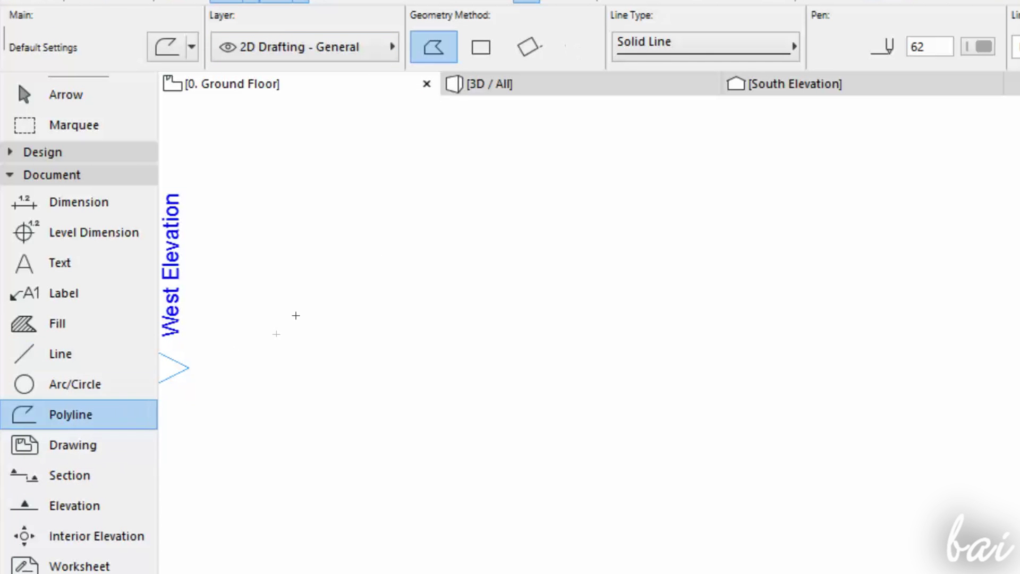
click(295, 316)
click(388, 166)
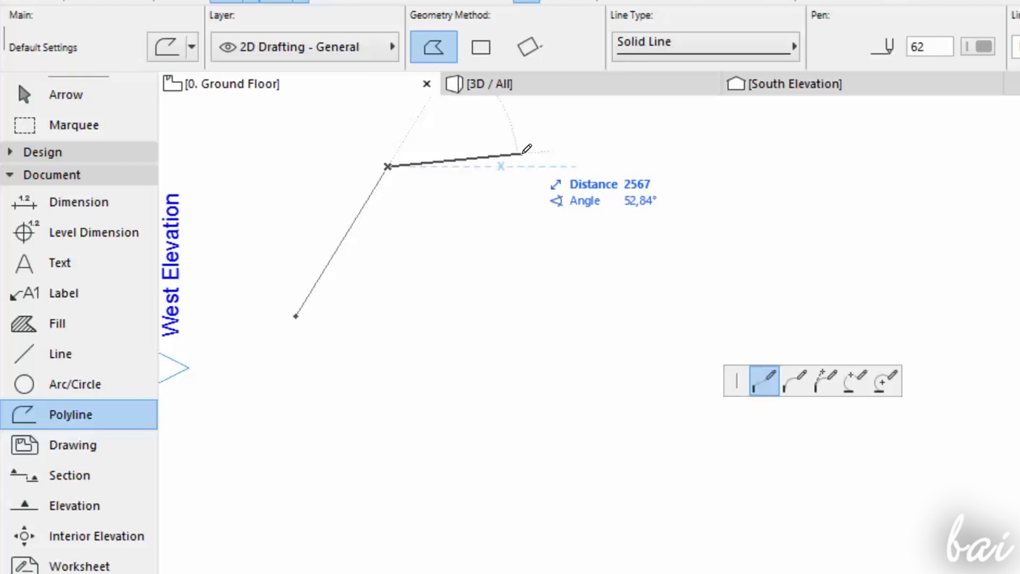
click(481, 49)
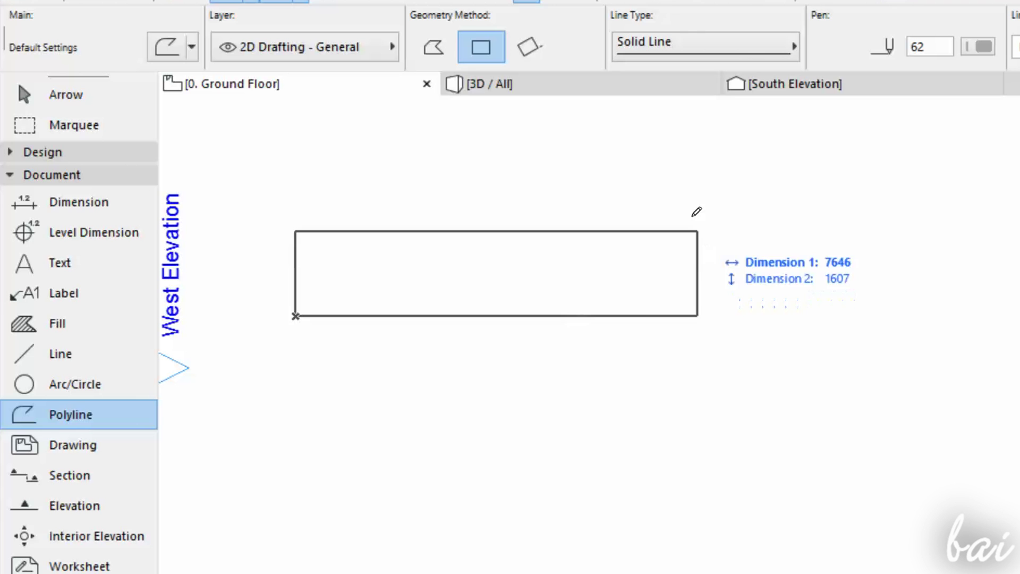
click(436, 52)
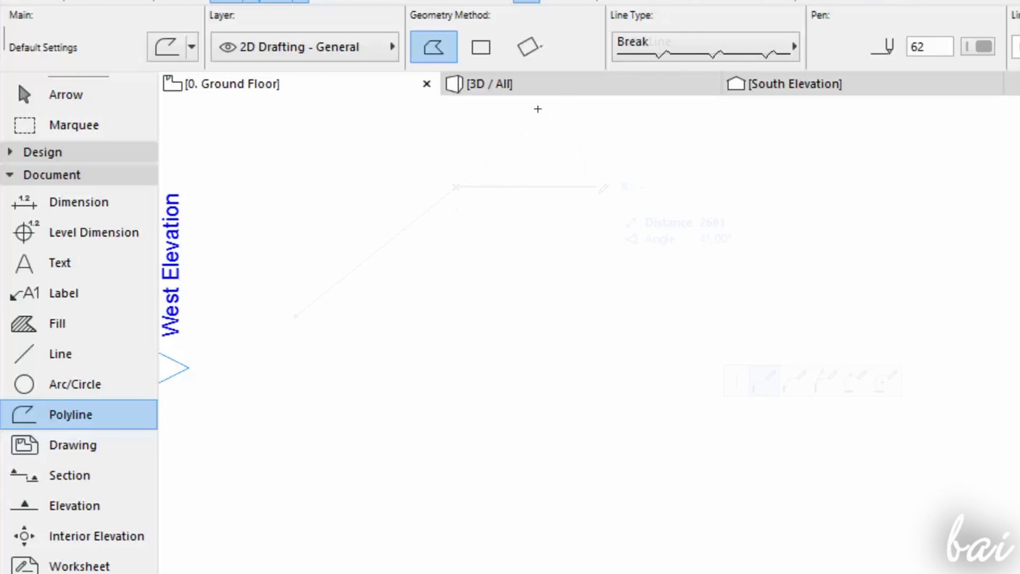
Set the polyline pen colour to red and draw a red polyline
click(661, 50)
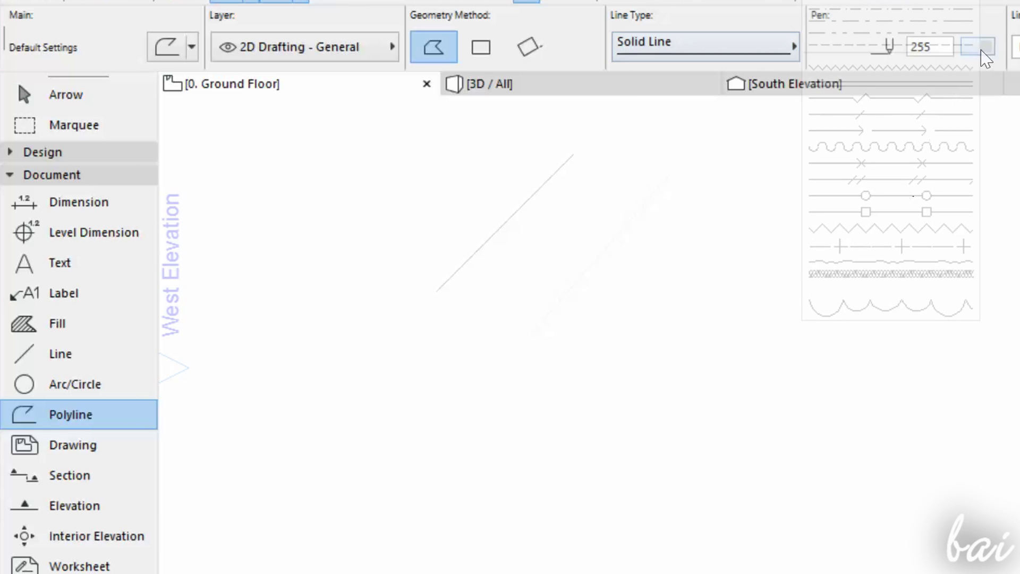
click(980, 46)
click(986, 94)
click(661, 338)
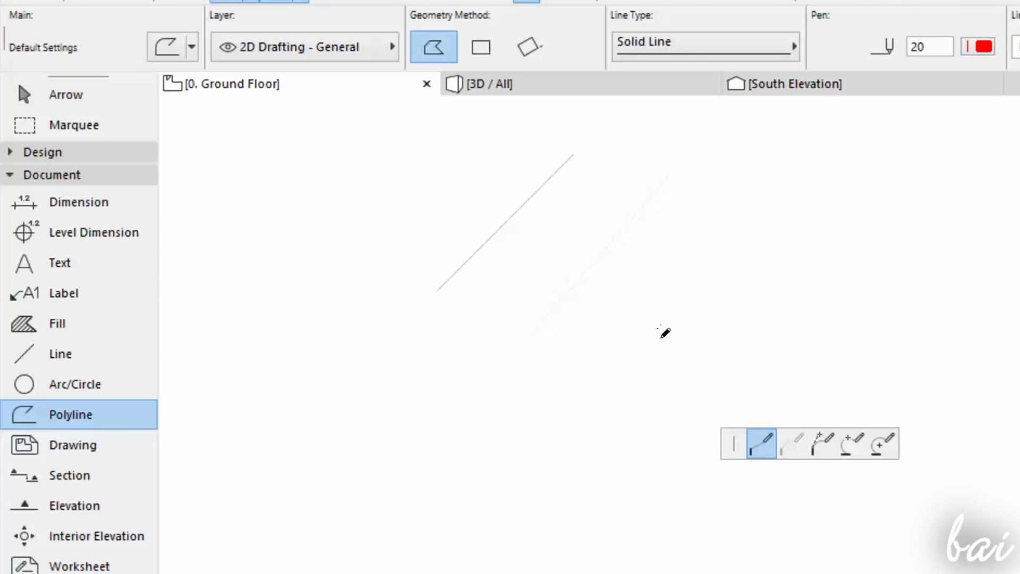
click(820, 177)
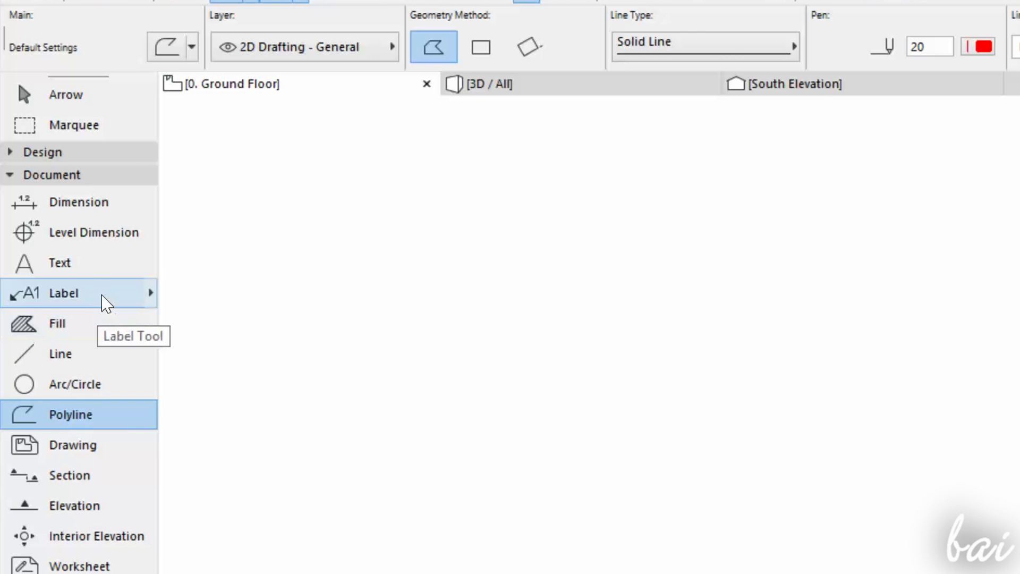
Switch to the Text tool and browse the font list, keeping Arial
click(98, 271)
click(590, 47)
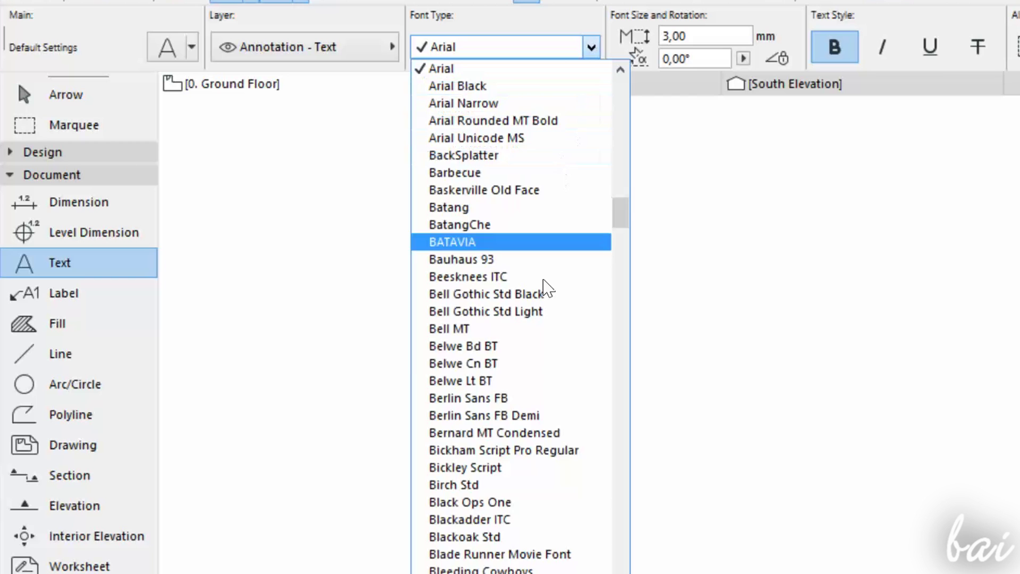
click(893, 94)
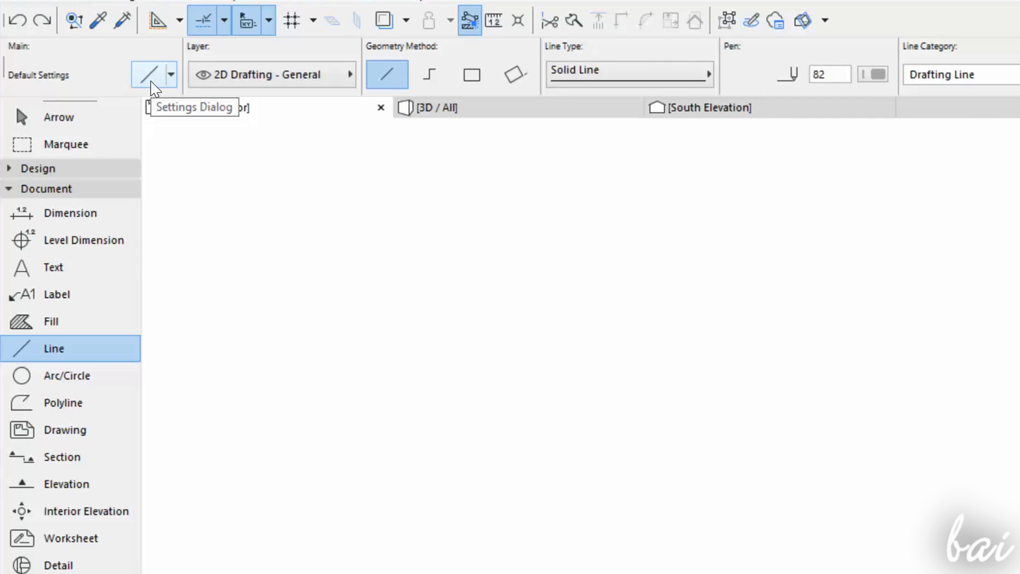
click(152, 85)
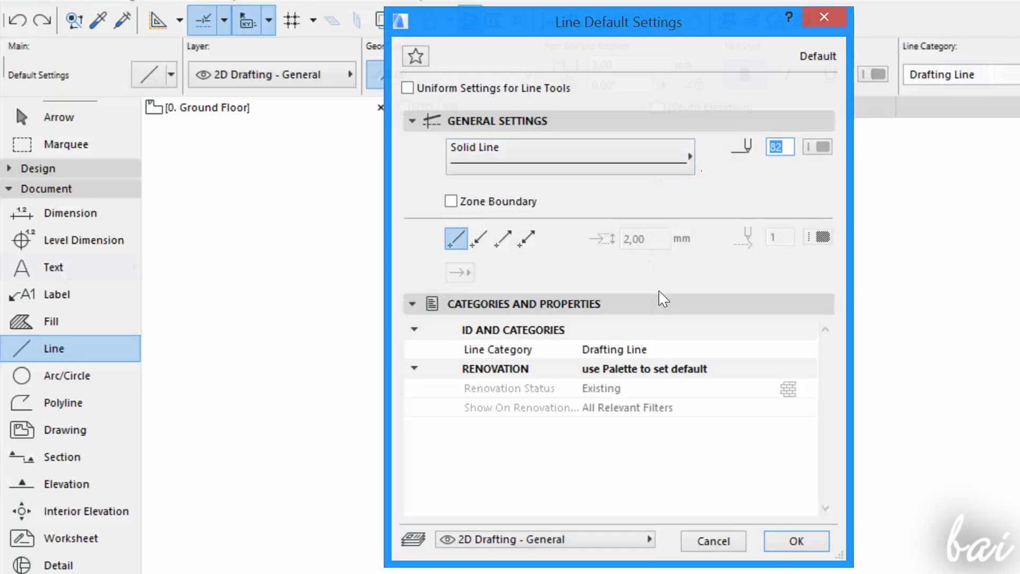
click(149, 83)
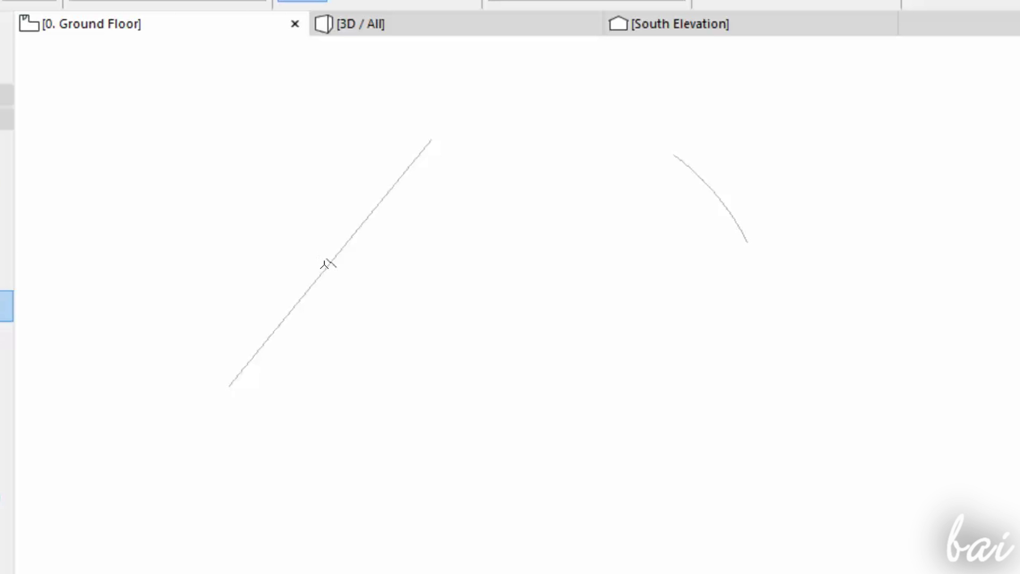
Select the diagonal line on the plan with the Arrow tool
click(327, 264)
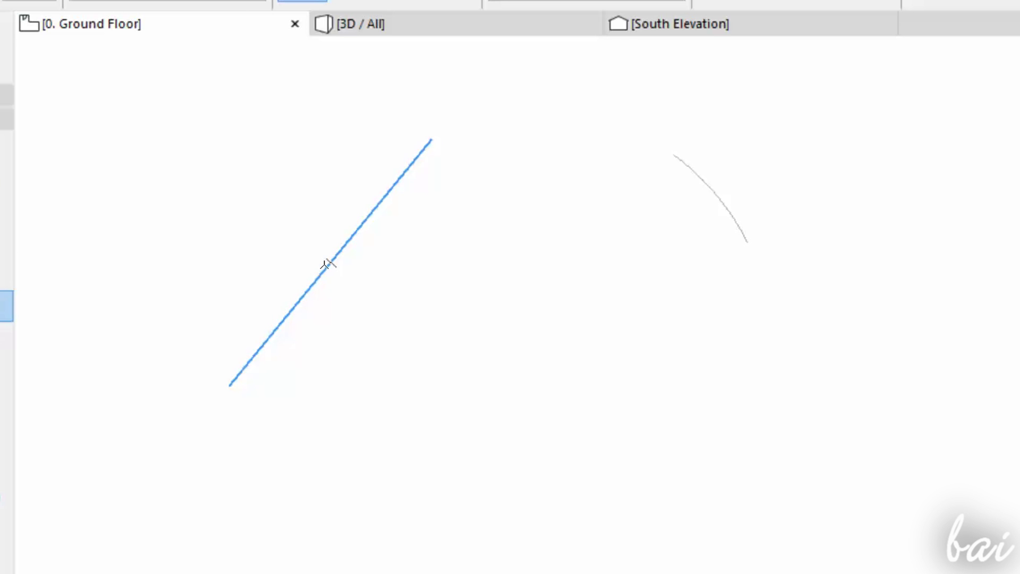
scroll(328, 265, down, 1)
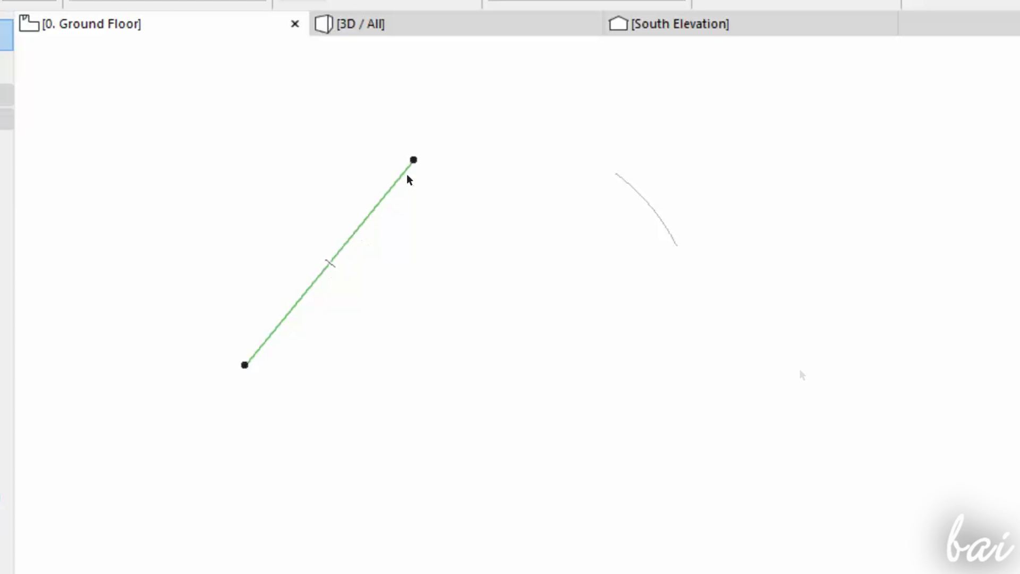
Grab the diagonal line's top endpoint and add a new edge via a pet palette command
click(414, 158)
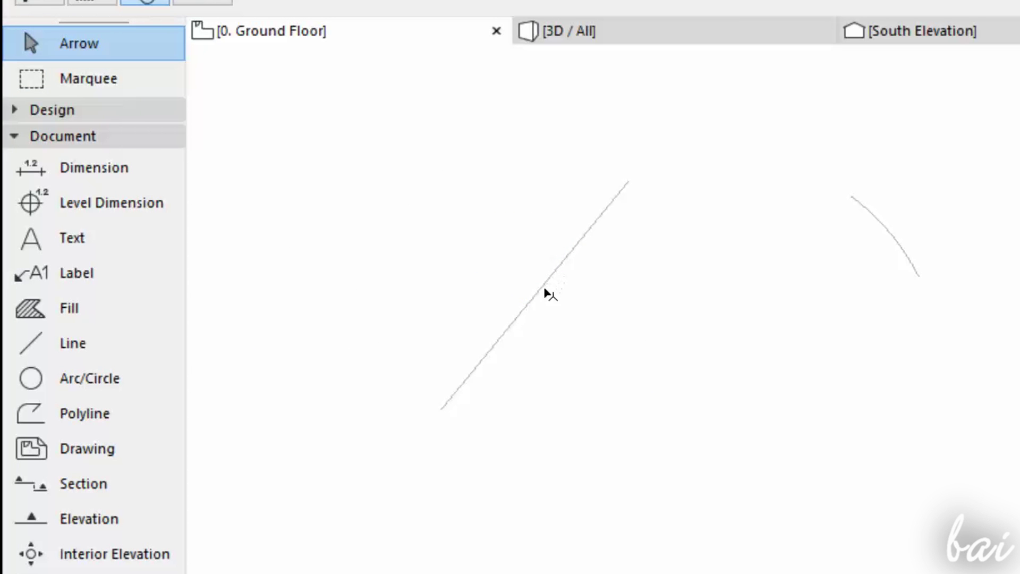
click(534, 307)
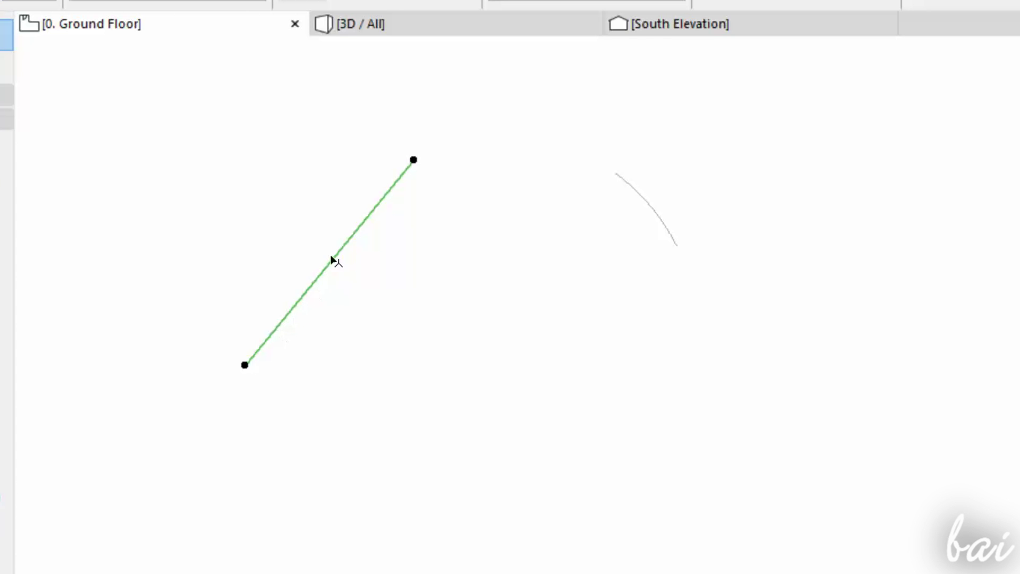
click(416, 162)
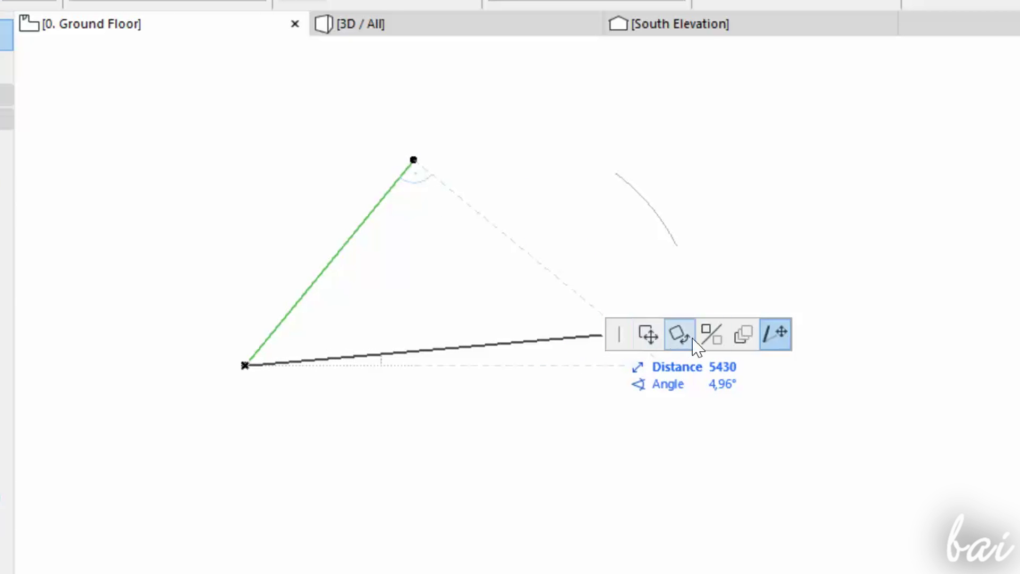
click(775, 334)
click(479, 236)
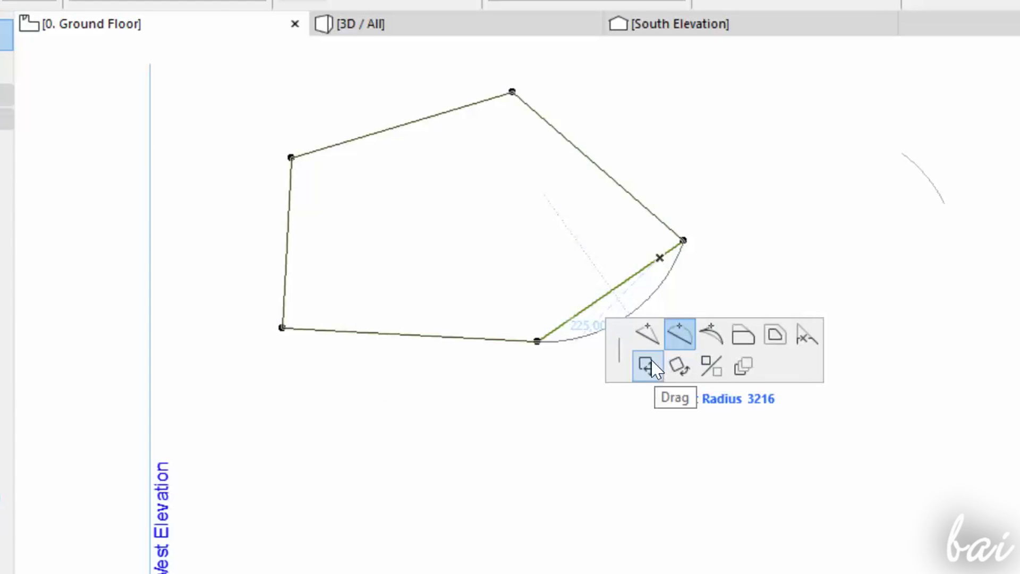
Rotate the five-sided outline around a centre on its edge into a new position
click(647, 366)
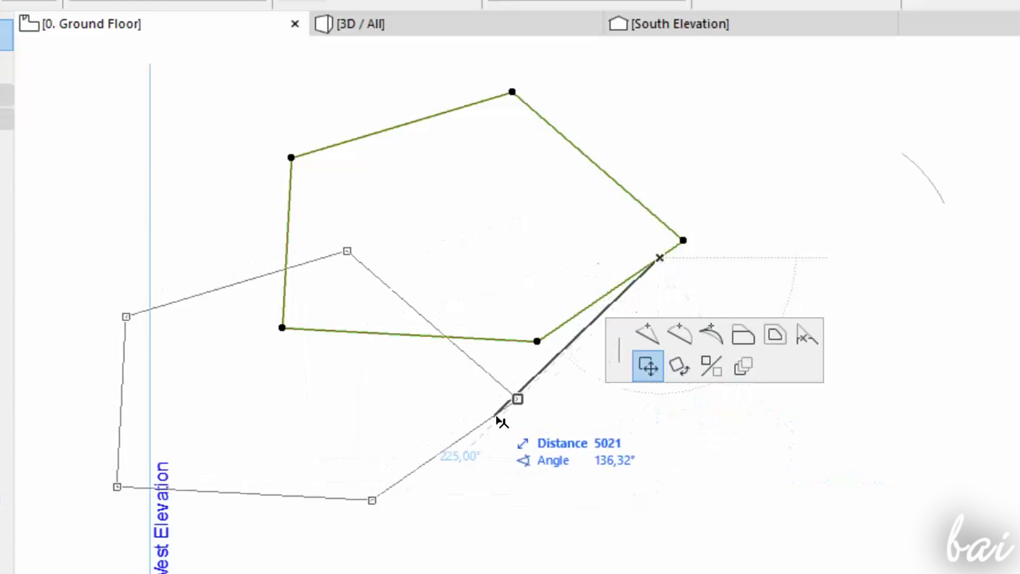
click(681, 369)
click(616, 182)
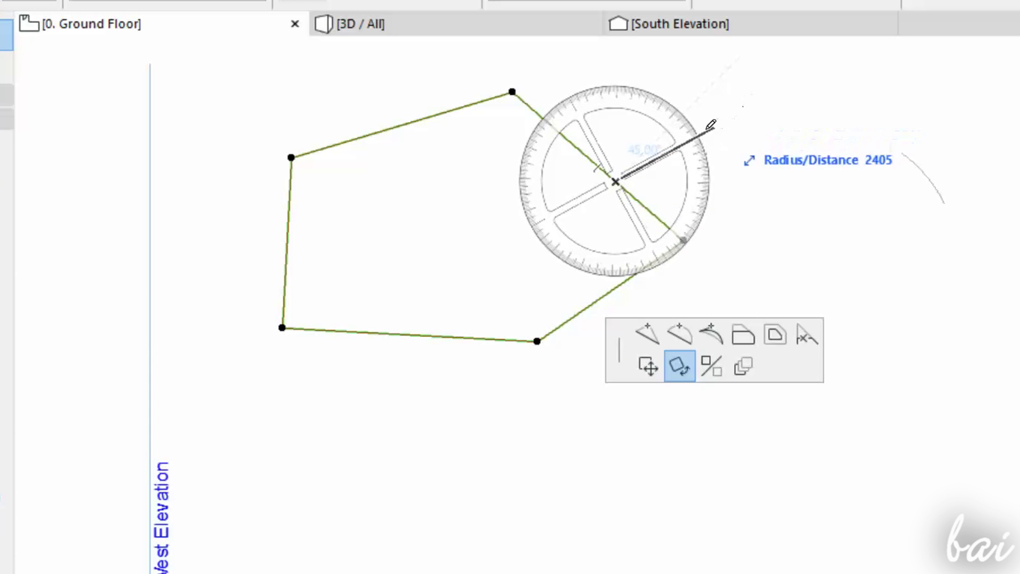
click(711, 125)
click(614, 46)
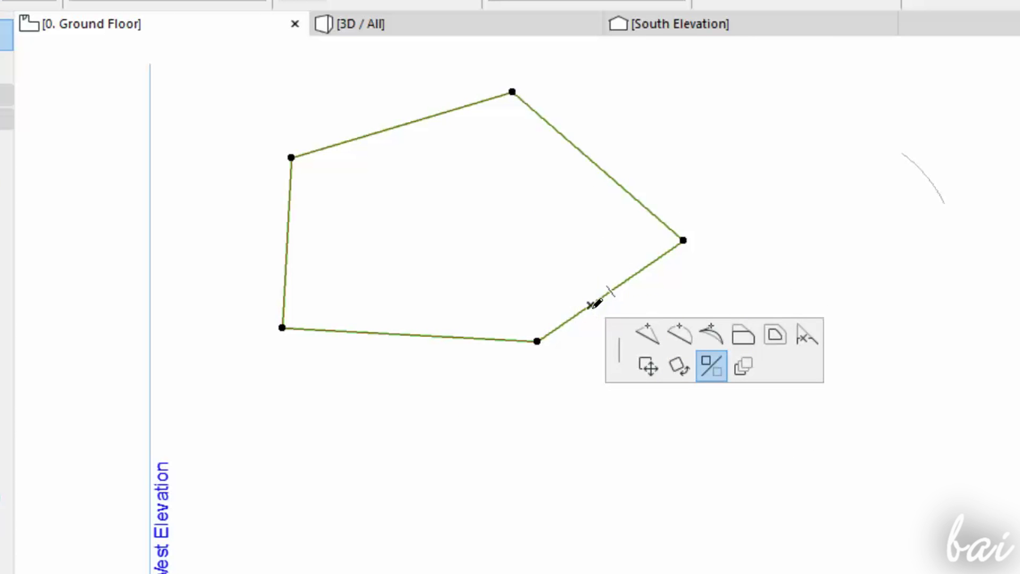
Mirror the outline across its lower-right edge and set up four copies with Multiply
click(593, 305)
click(726, 214)
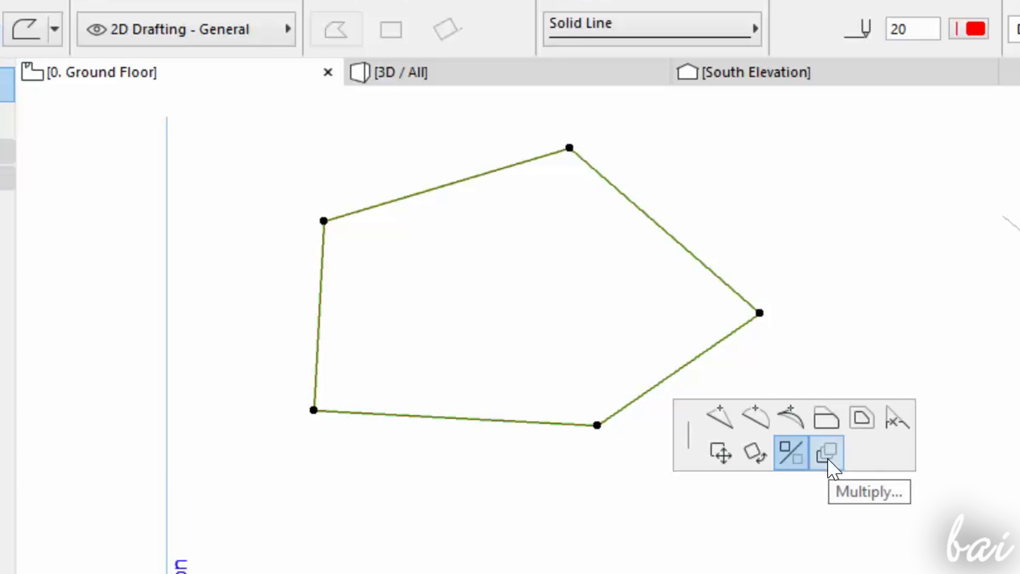
click(827, 454)
text(4)
key(Return)
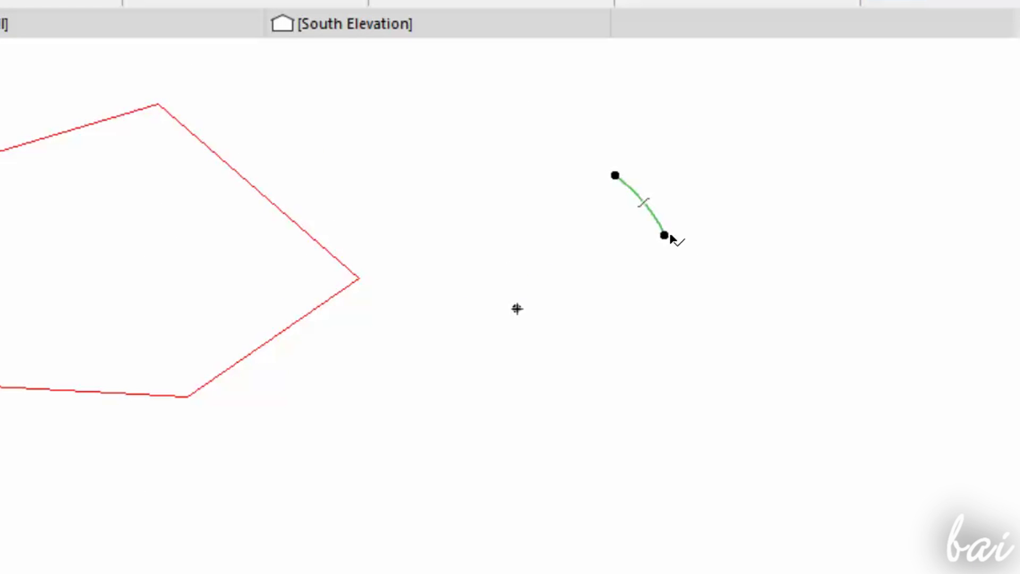
Adjust the arc's angle from its endpoint, then drag its radius outward to a larger size
click(666, 236)
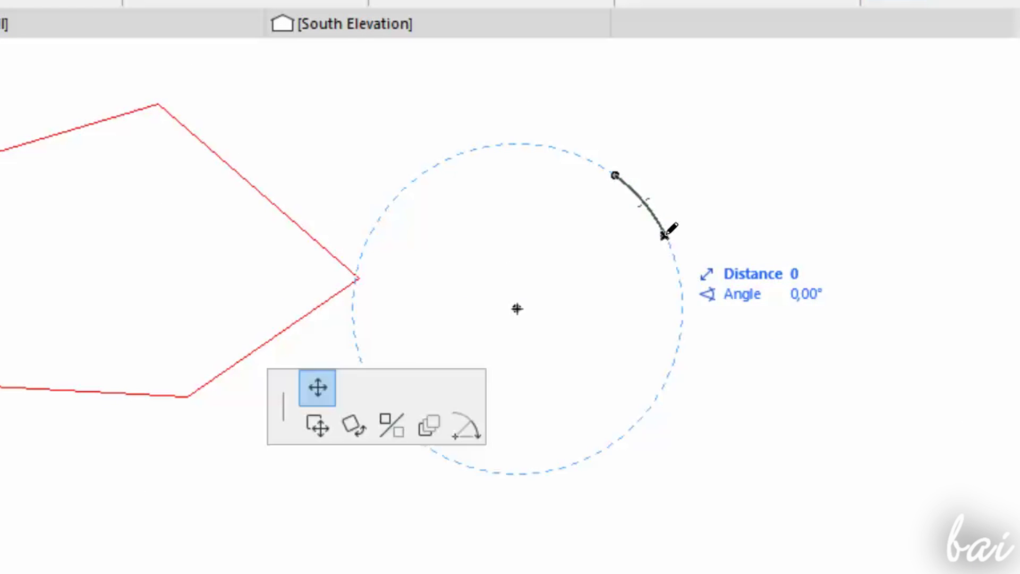
click(466, 426)
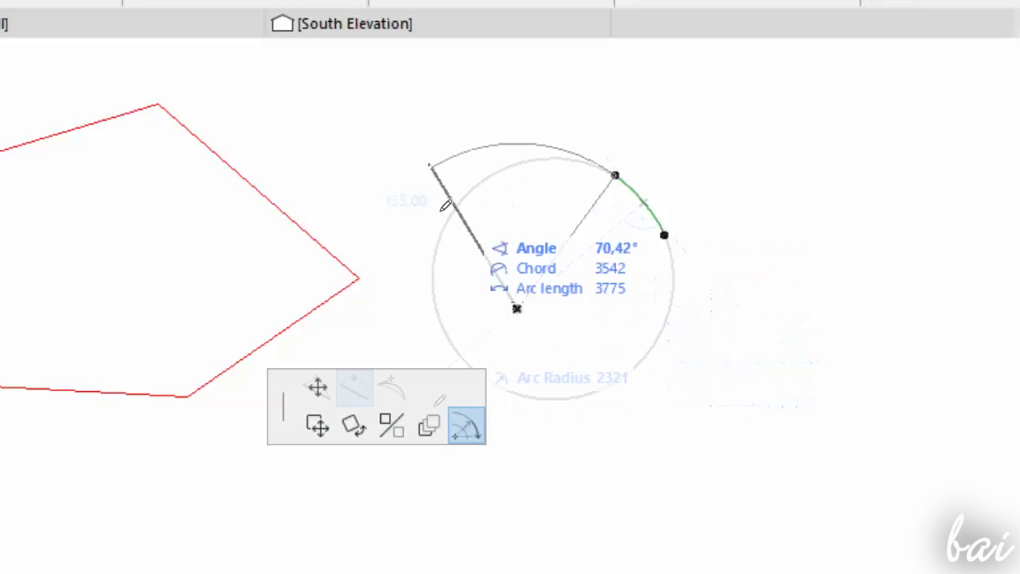
click(466, 428)
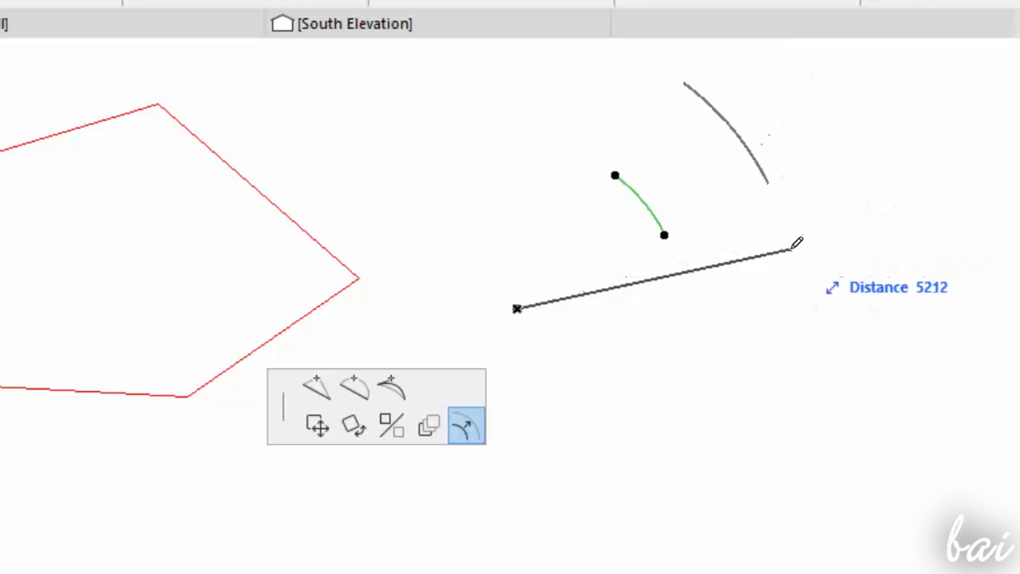
click(793, 244)
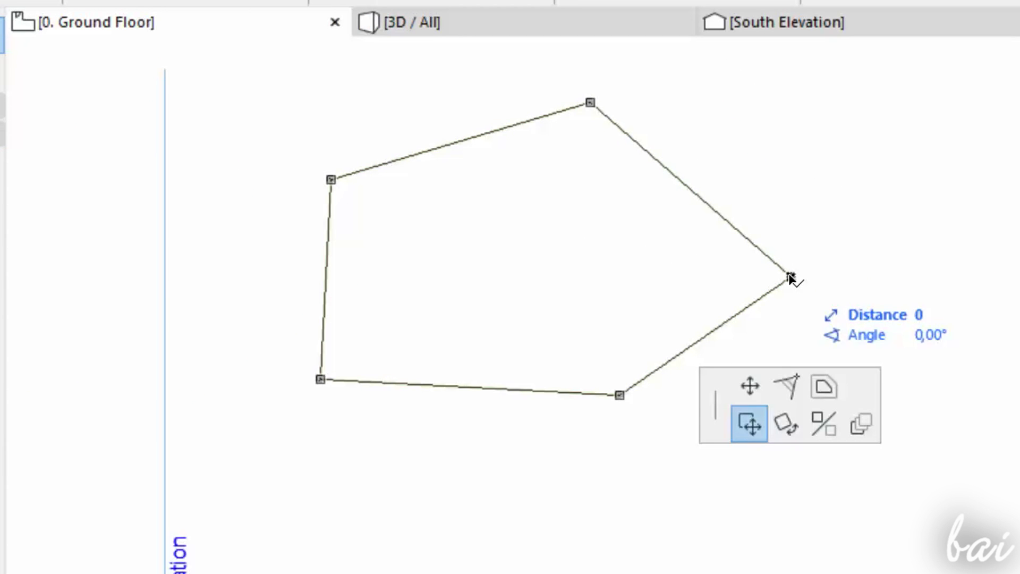
click(753, 386)
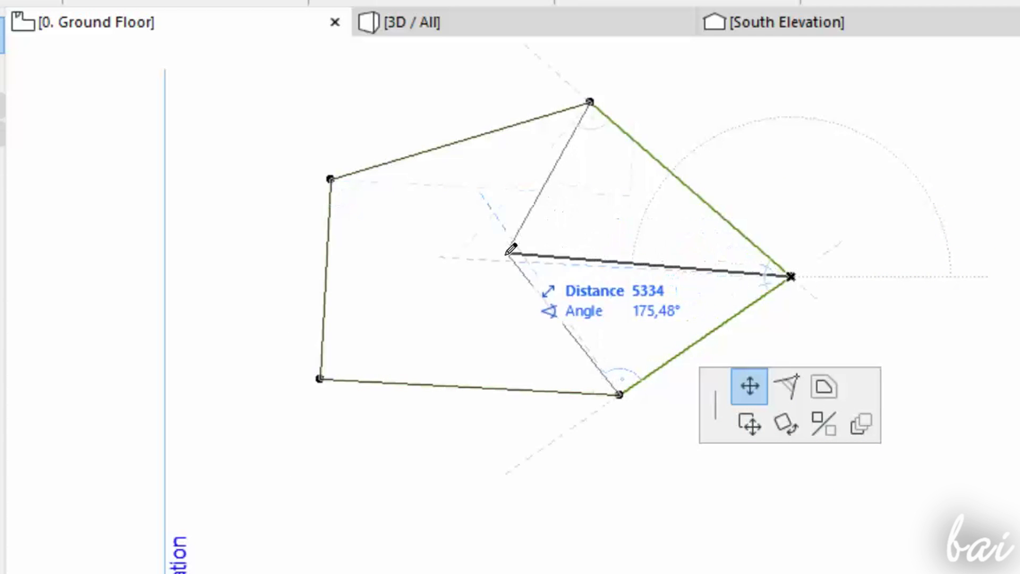
click(788, 386)
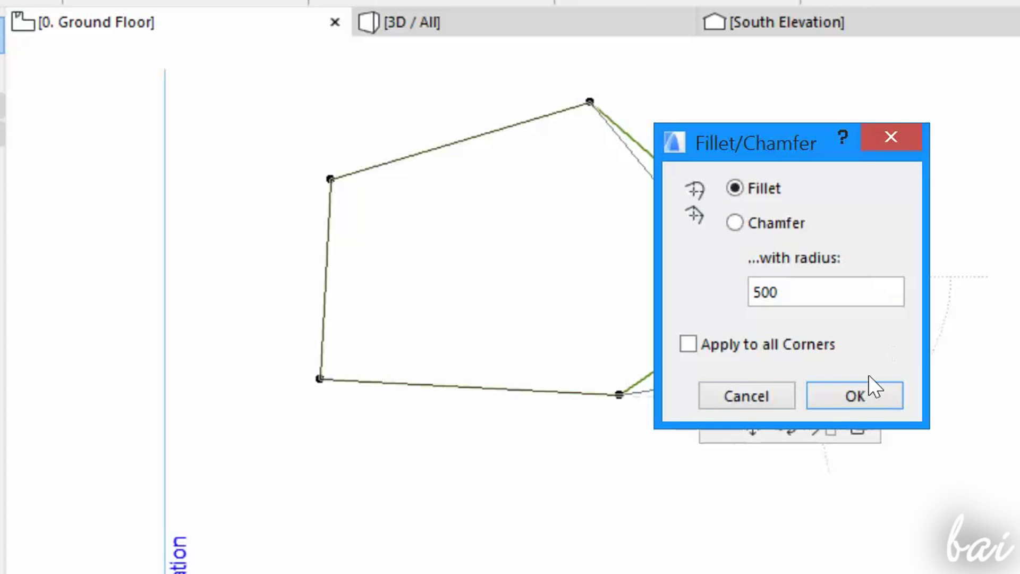
click(855, 396)
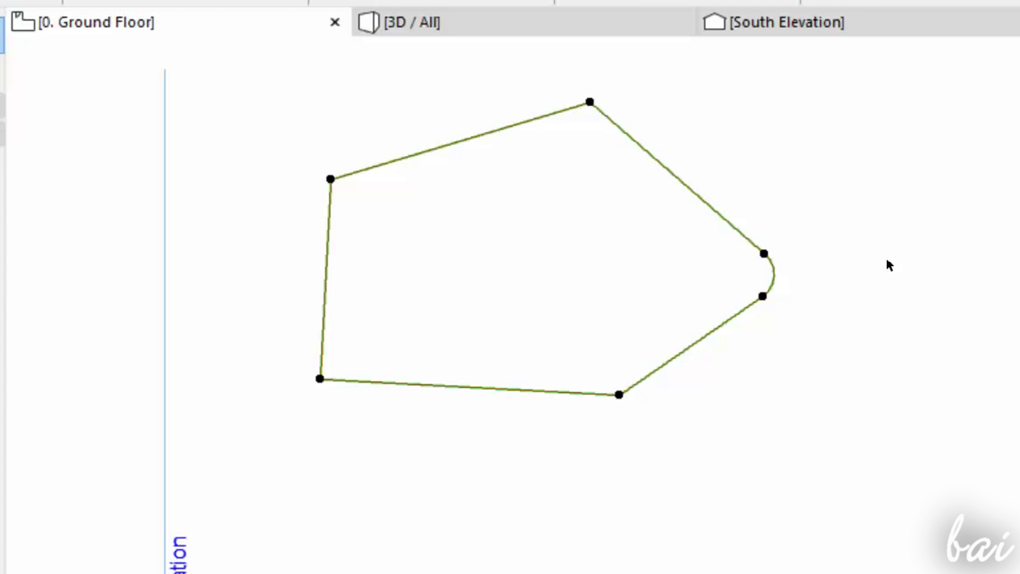
key(ctrl+z)
click(789, 276)
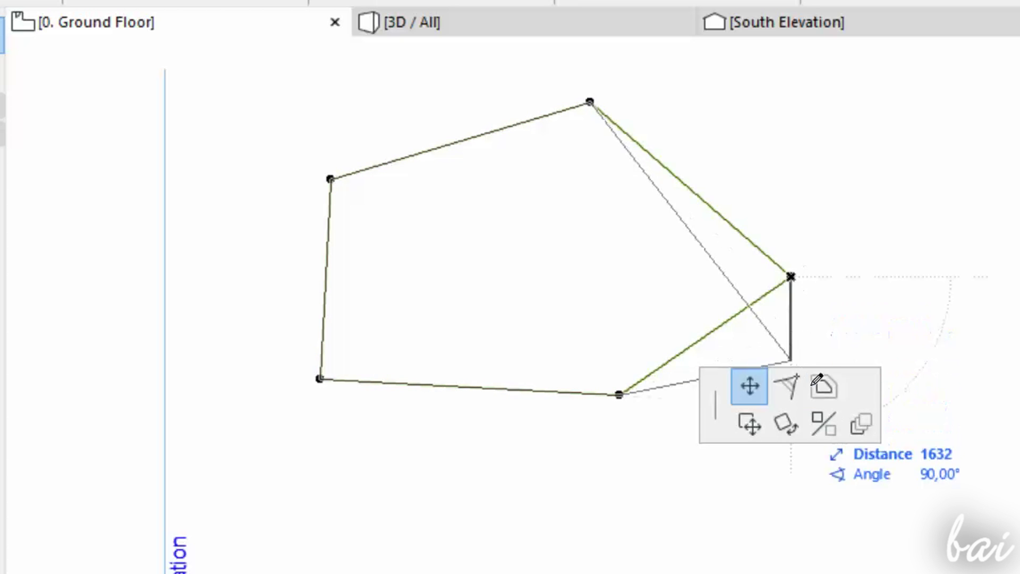
click(827, 398)
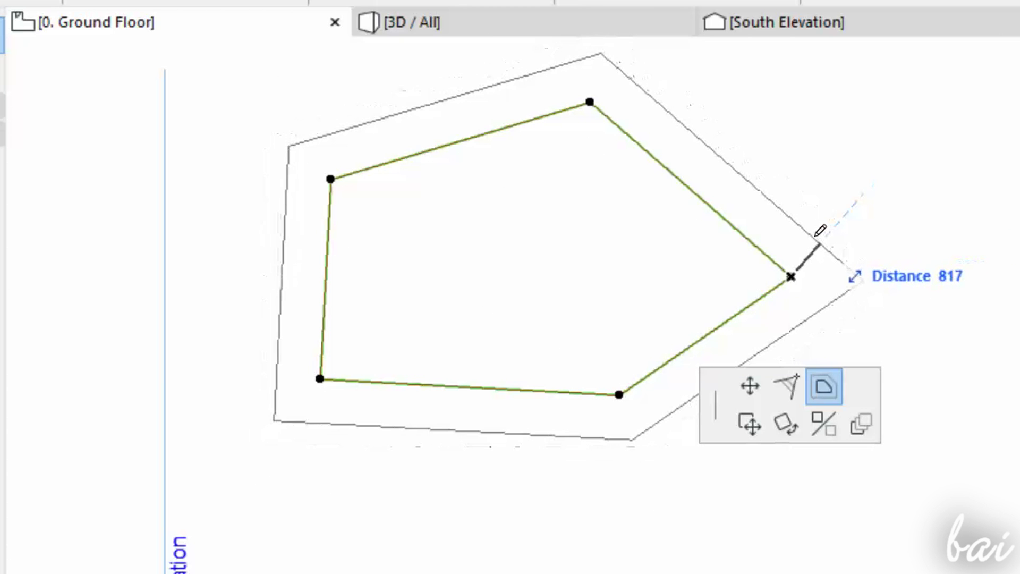
click(819, 231)
Undo the outward offset and insert a new node on the pentagon's lower-right edge
key(ctrl+z)
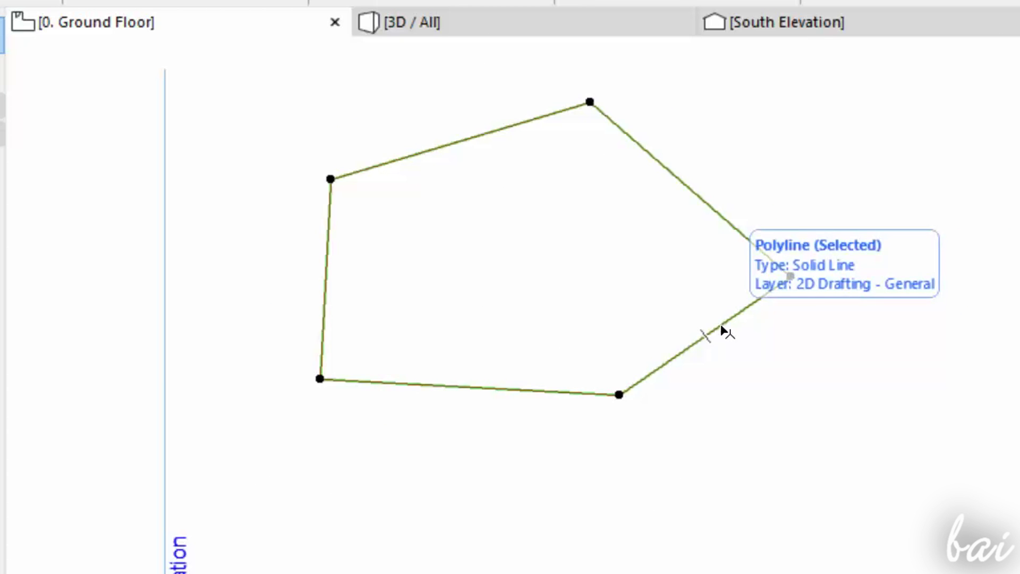
click(719, 327)
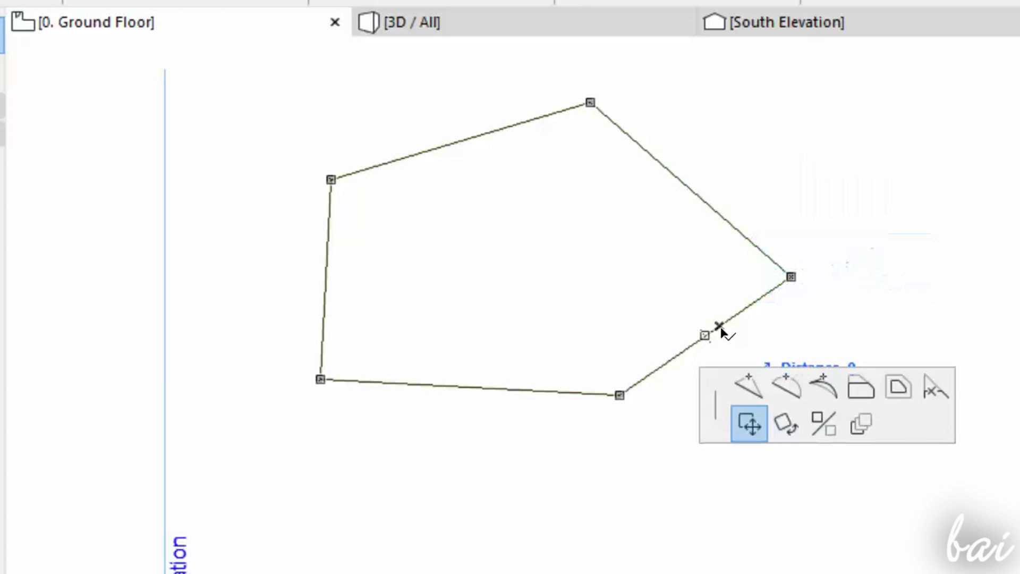
click(754, 388)
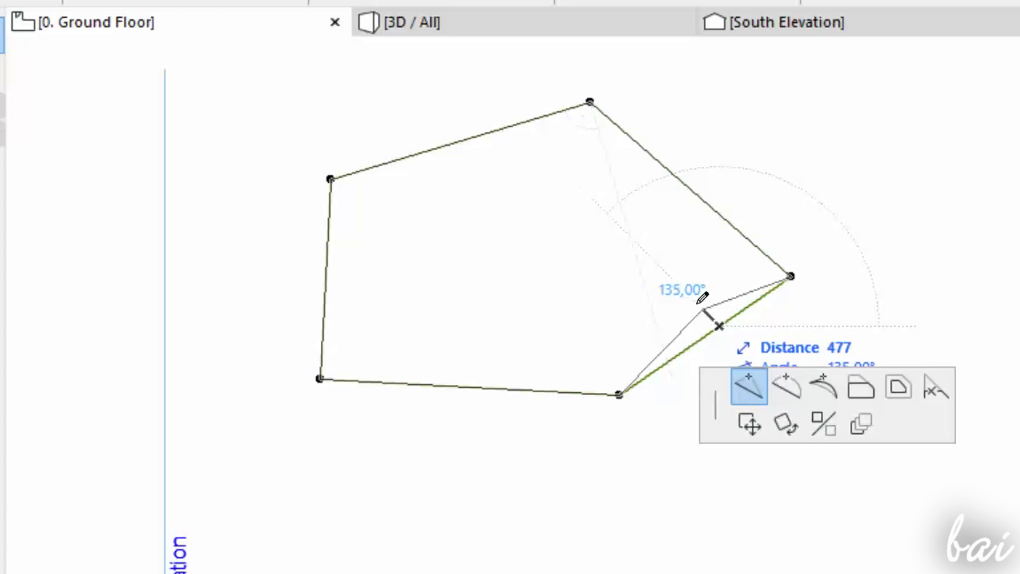
click(576, 246)
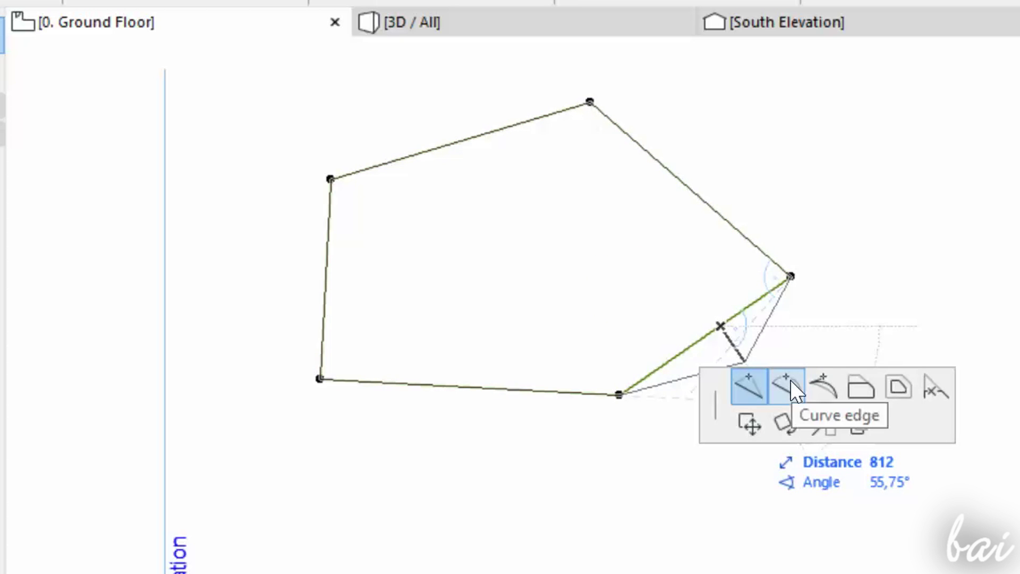
Try curving and offsetting the edge, then inset all pentagon edges equally
click(789, 389)
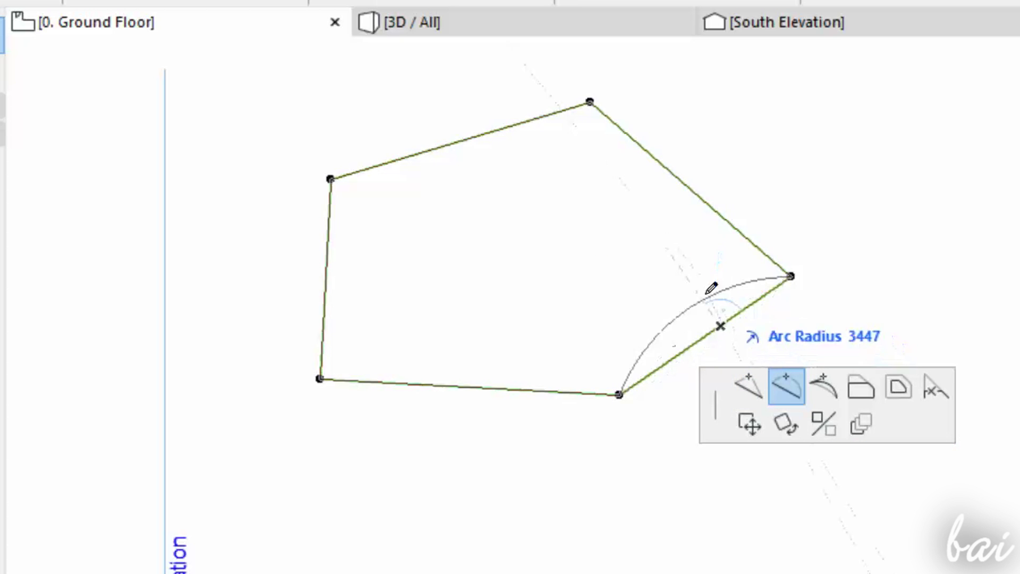
click(825, 394)
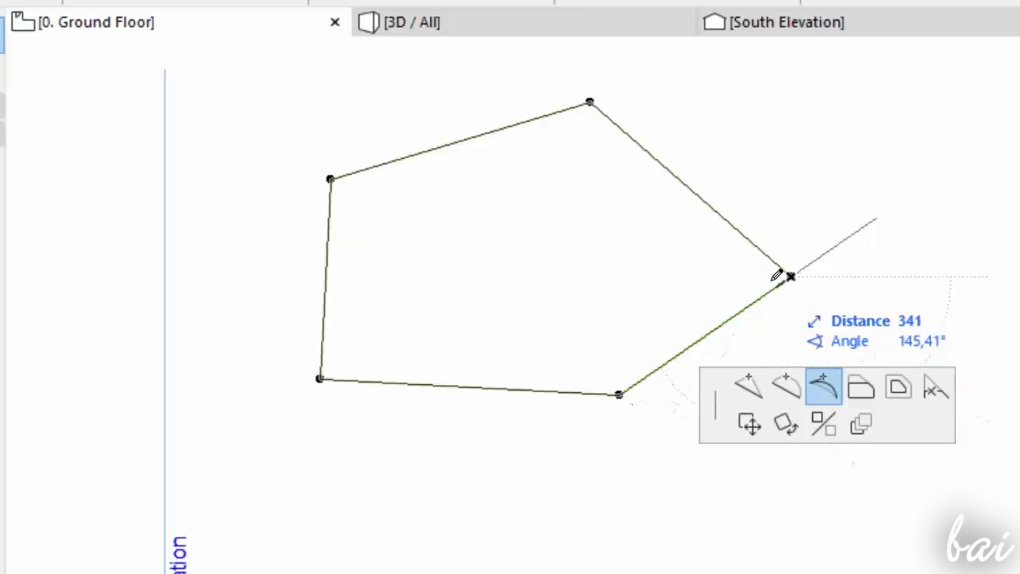
click(855, 397)
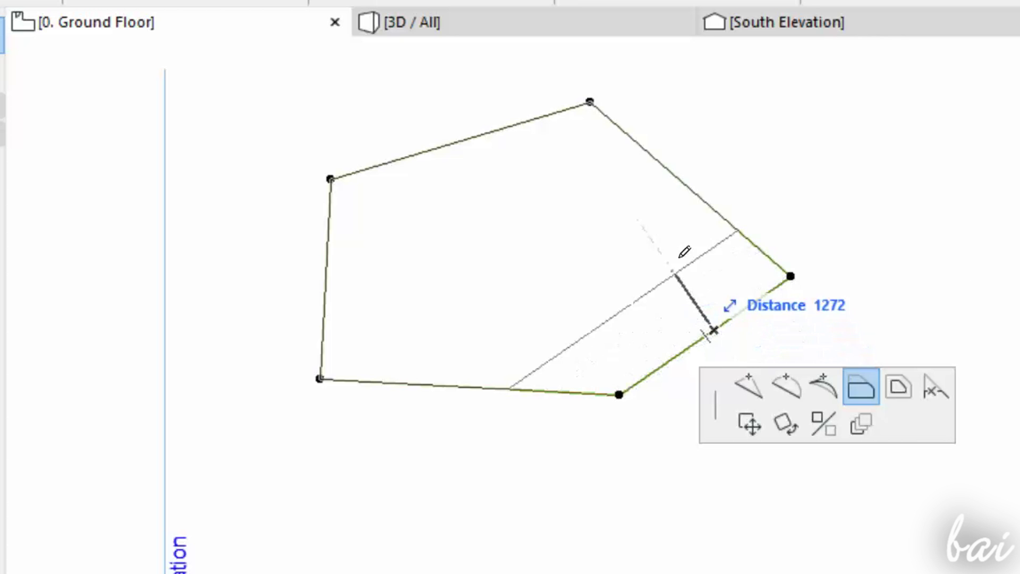
click(898, 392)
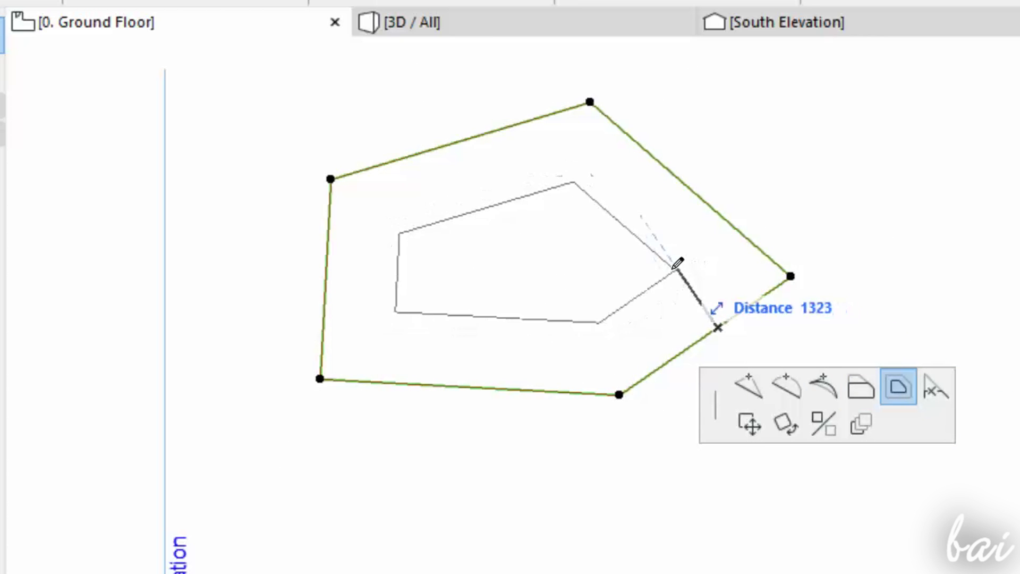
click(698, 297)
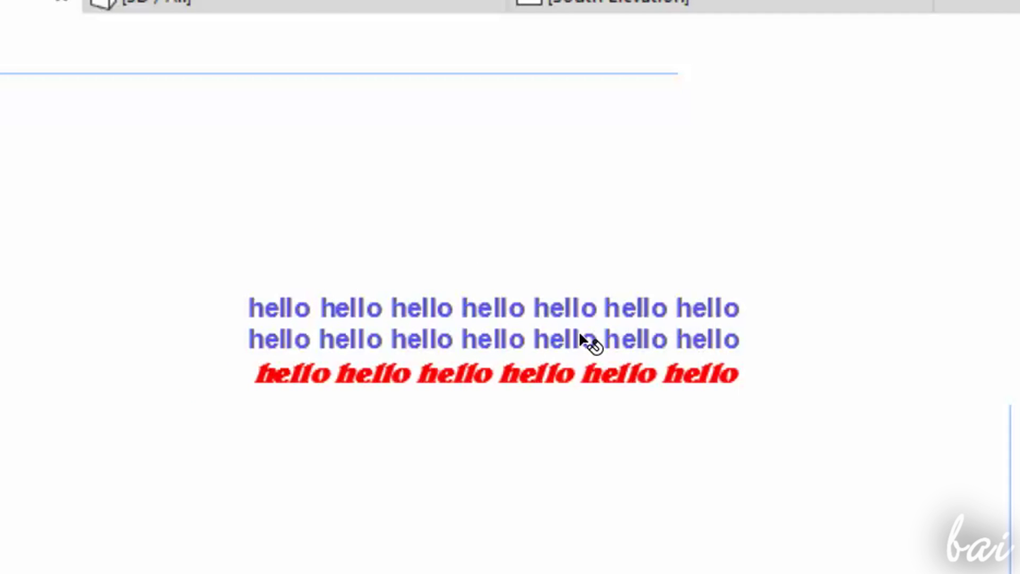
Open the 'hello' text block for editing and finish the edit
click(574, 343)
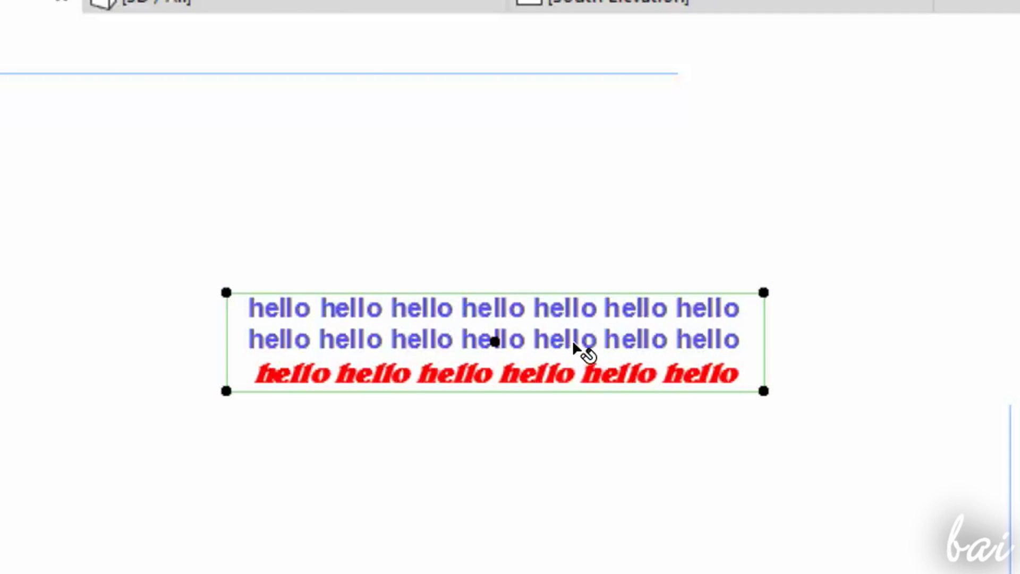
double_click(572, 340)
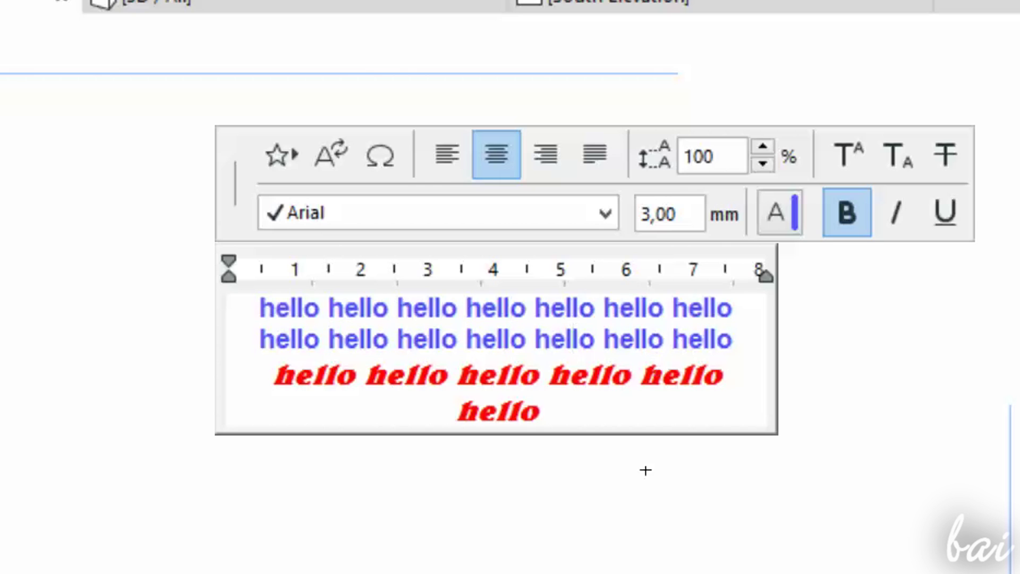
click(662, 540)
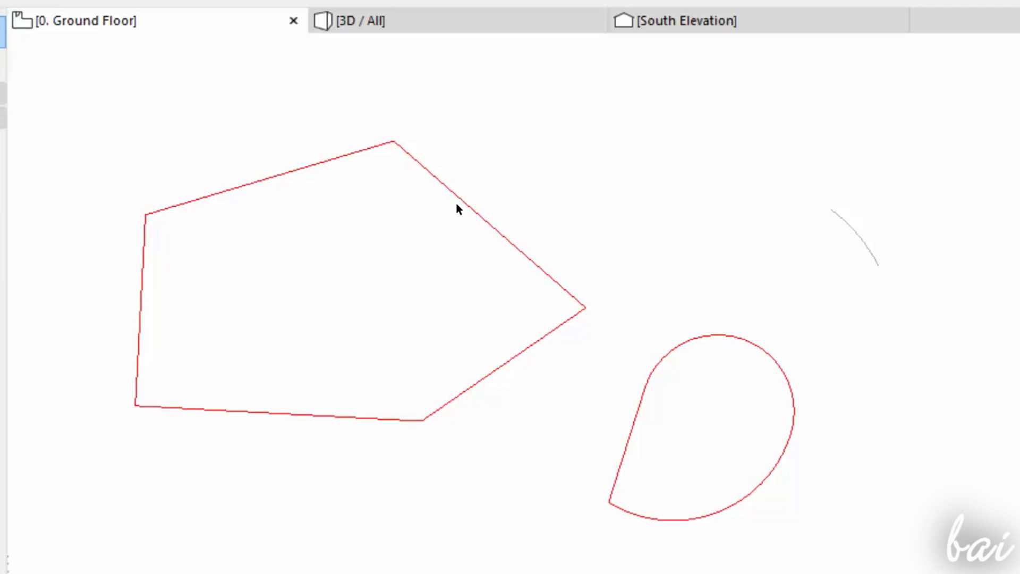
Split the pentagon polyline along a cutting line and move the split-off piece up and right
click(470, 208)
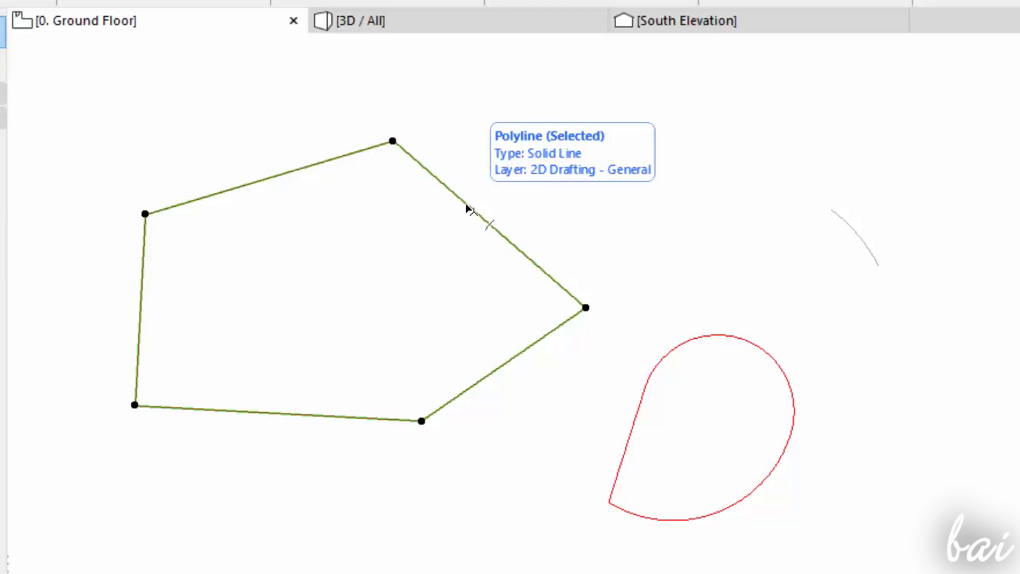
click(783, 463)
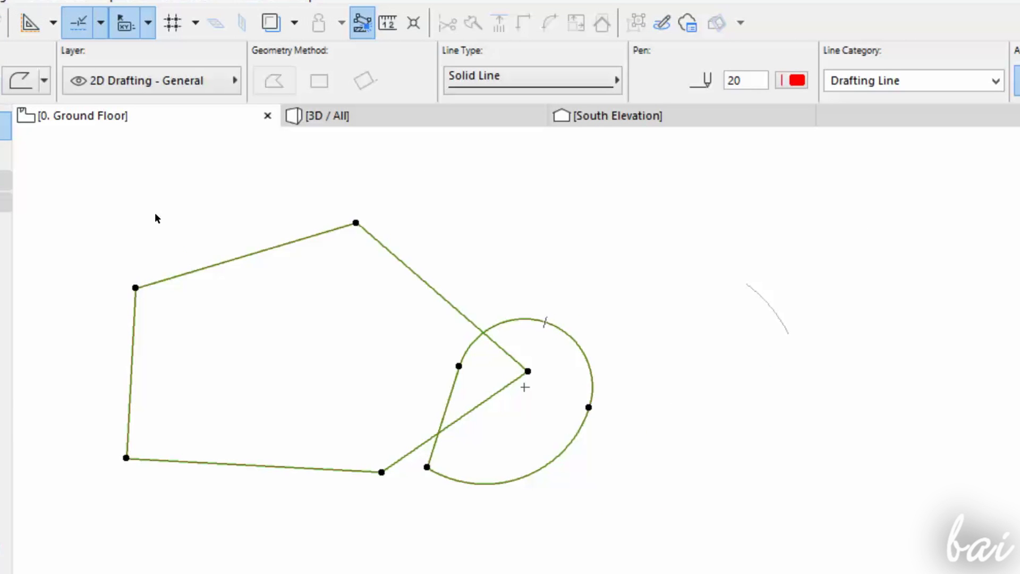
click(155, 216)
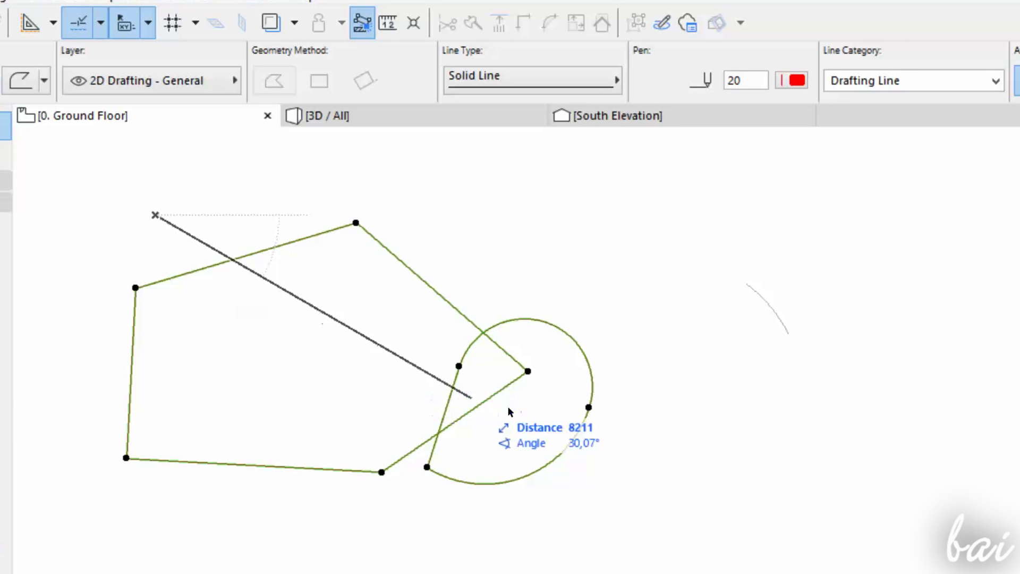
click(703, 499)
click(709, 376)
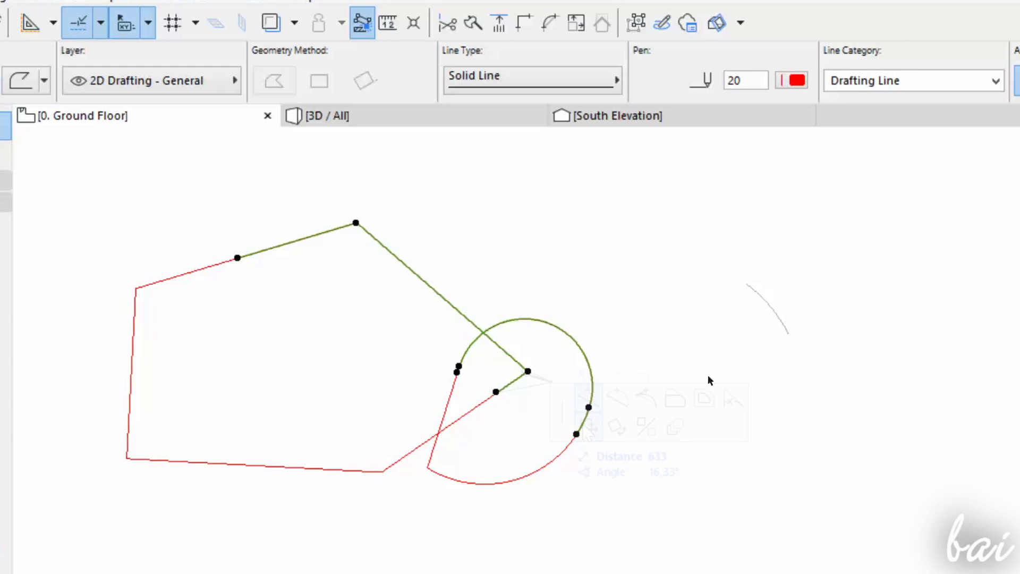
click(527, 371)
click(678, 313)
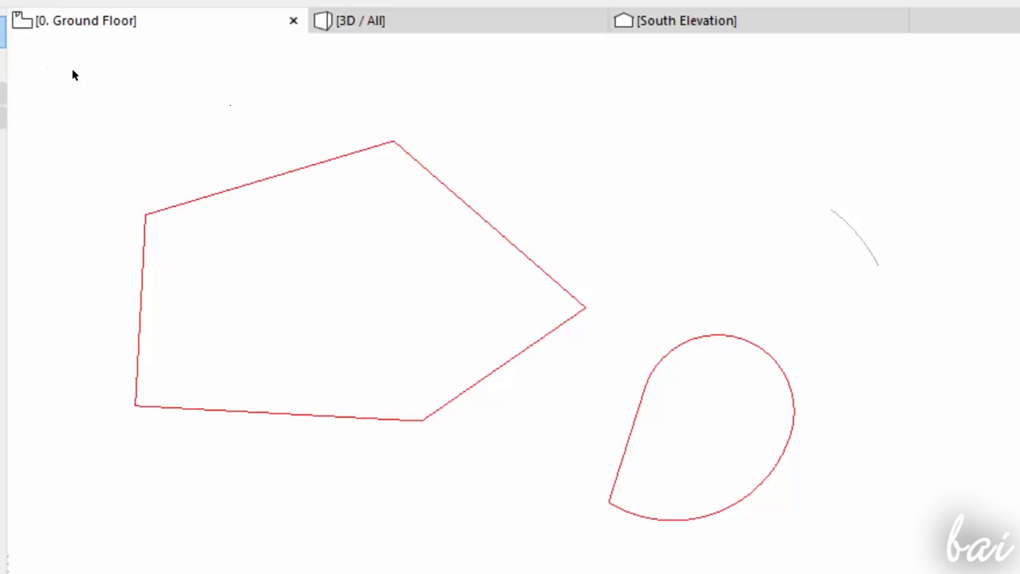
Area-select the pentagon, teardrop and arc, then reselect two shapes and deselect everything
mouse_move(73, 70)
mouse_down()
mouse_move(289, 206)
mouse_move(813, 449)
mouse_up()
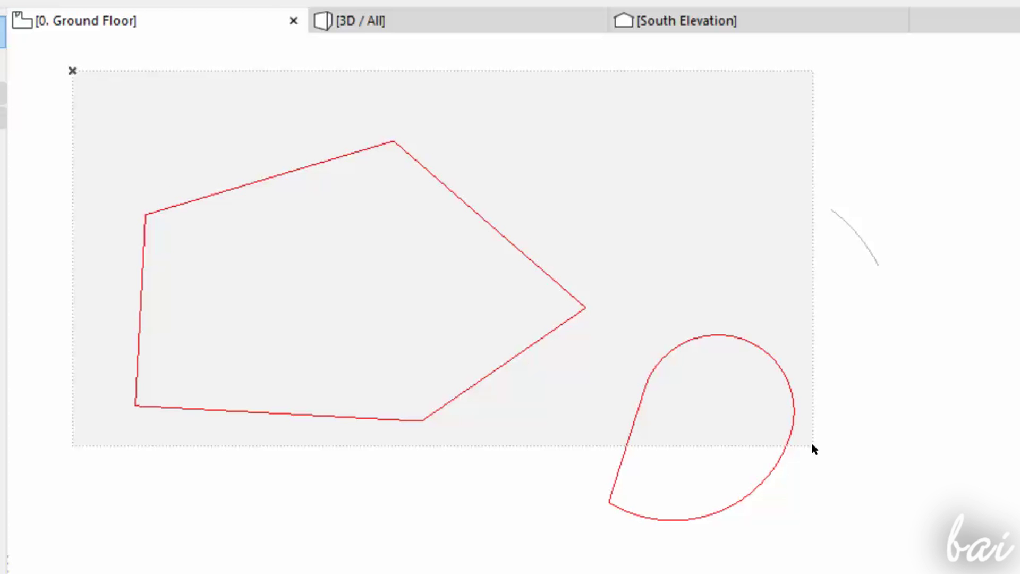
drag(813, 449, 813, 449)
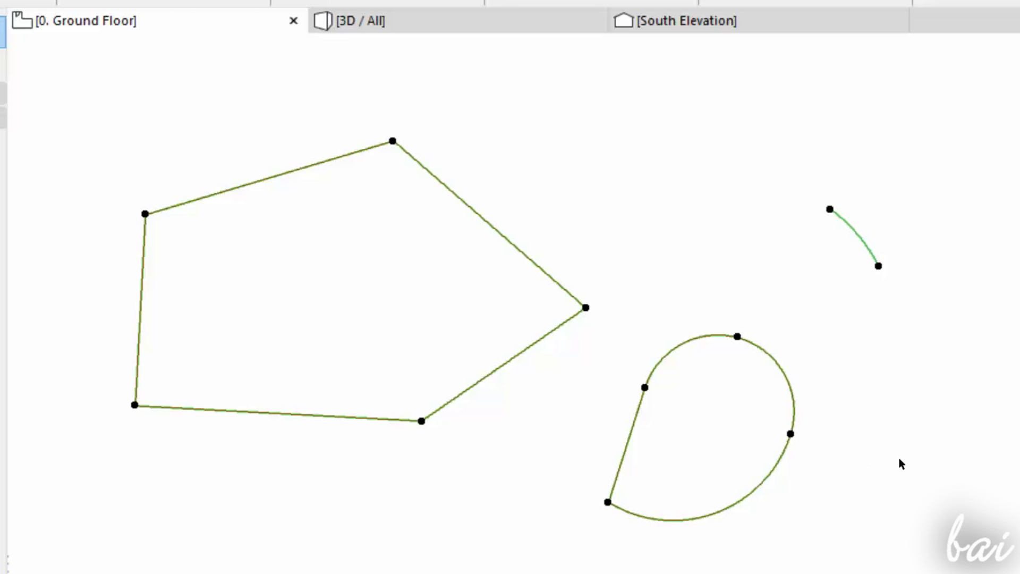
key(Escape)
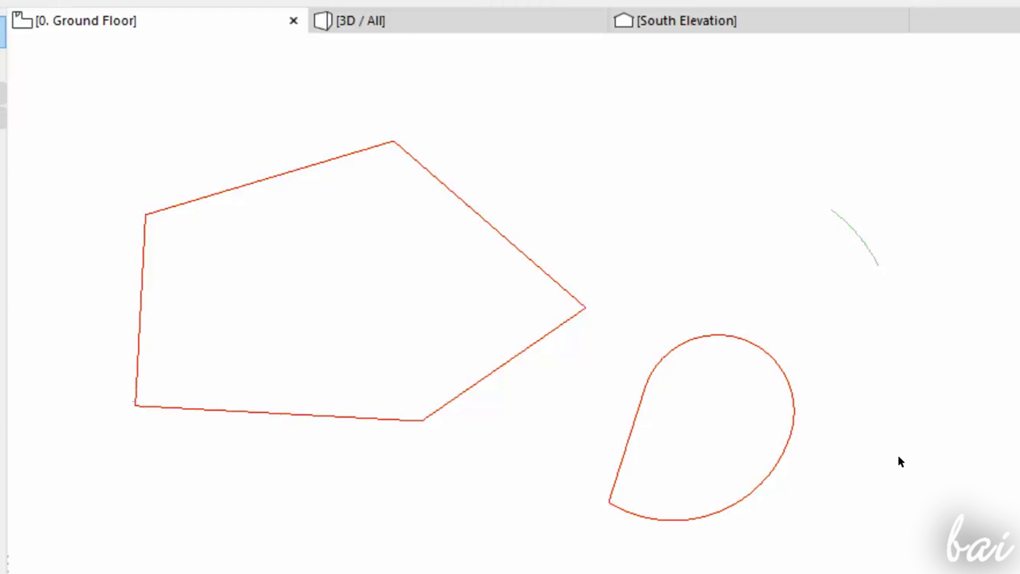
click(470, 210)
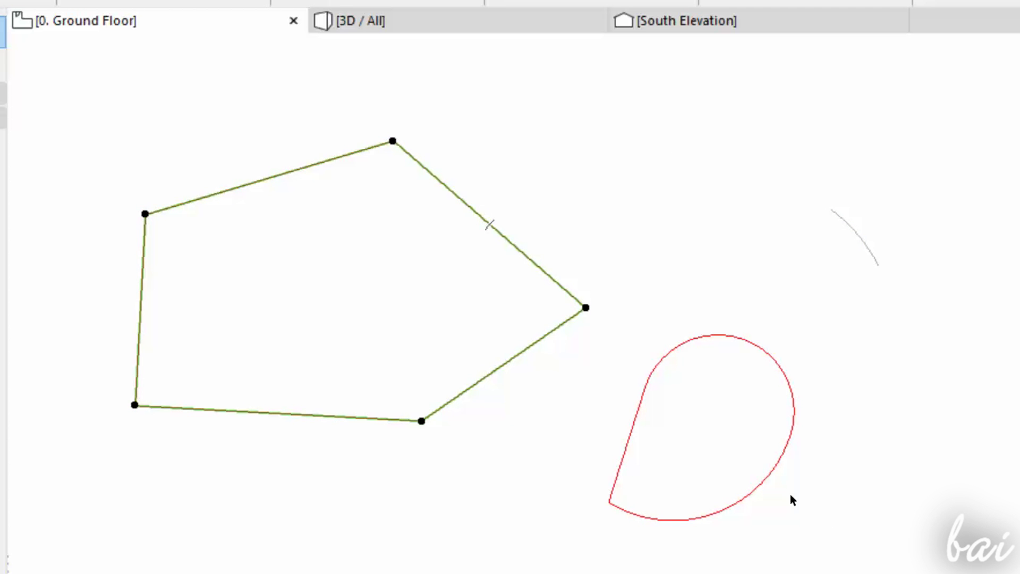
shift+click(783, 461)
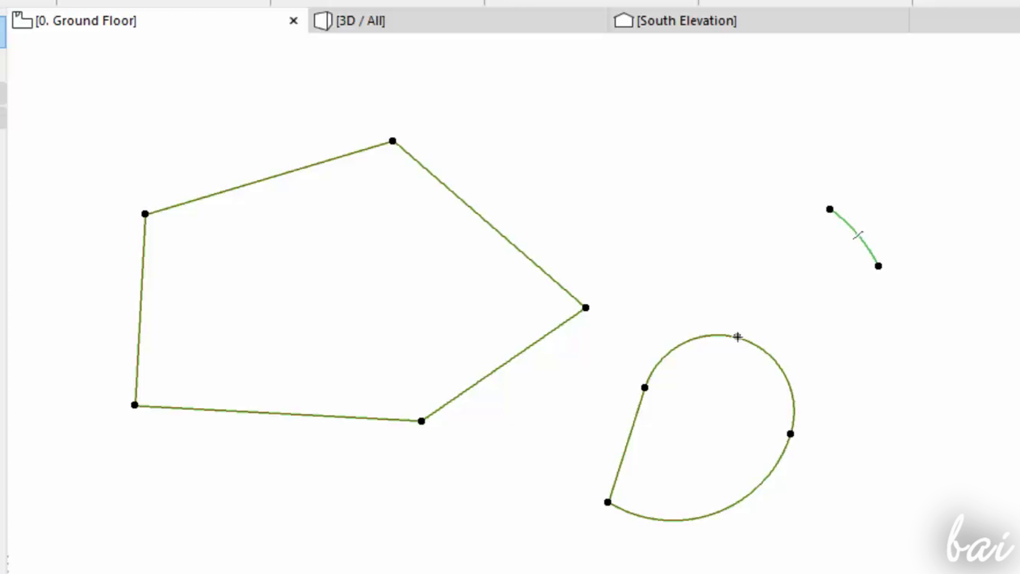
key(Escape)
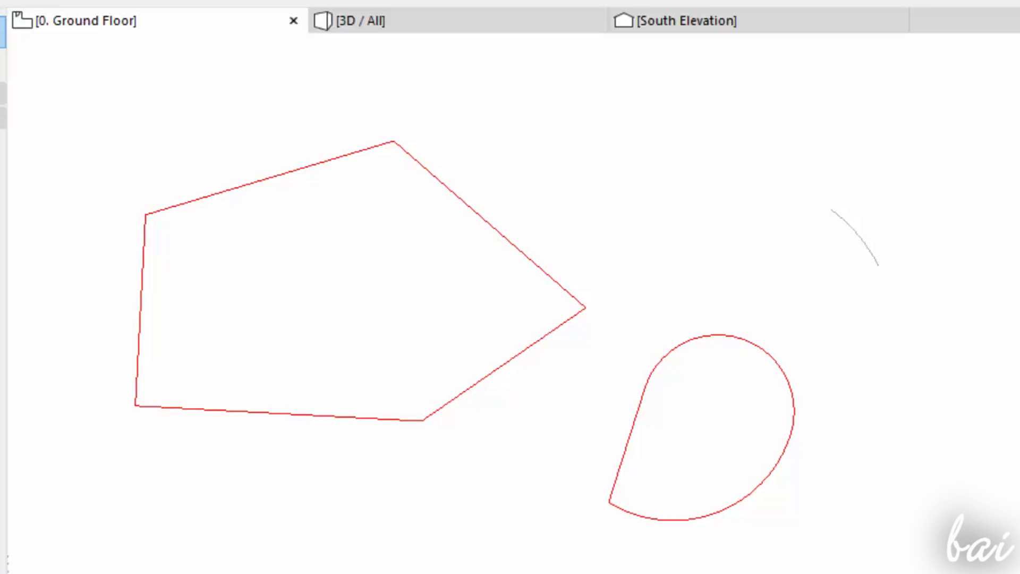
click(317, 167)
right_click(317, 167)
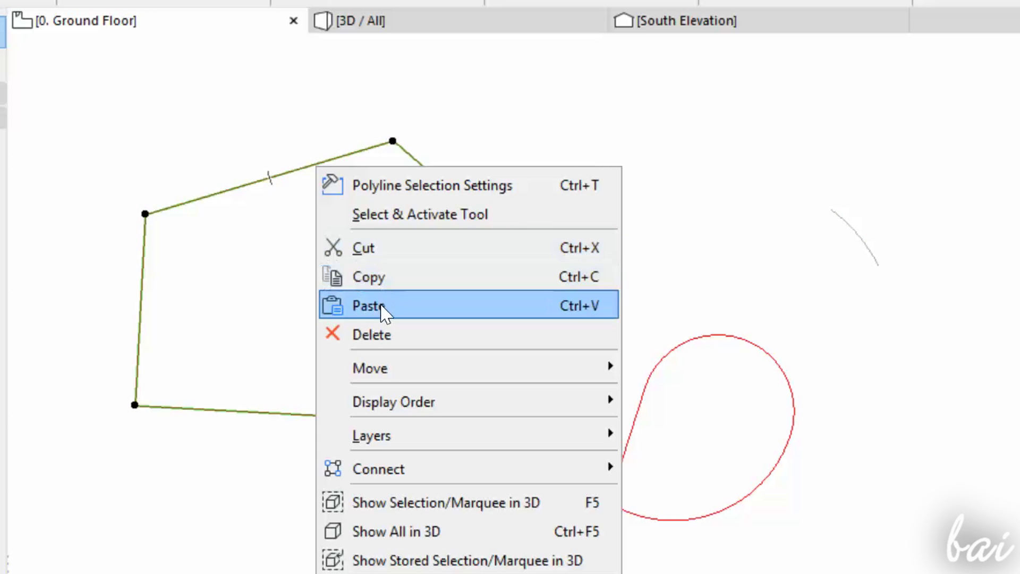
key(Escape)
key(ctrl+v)
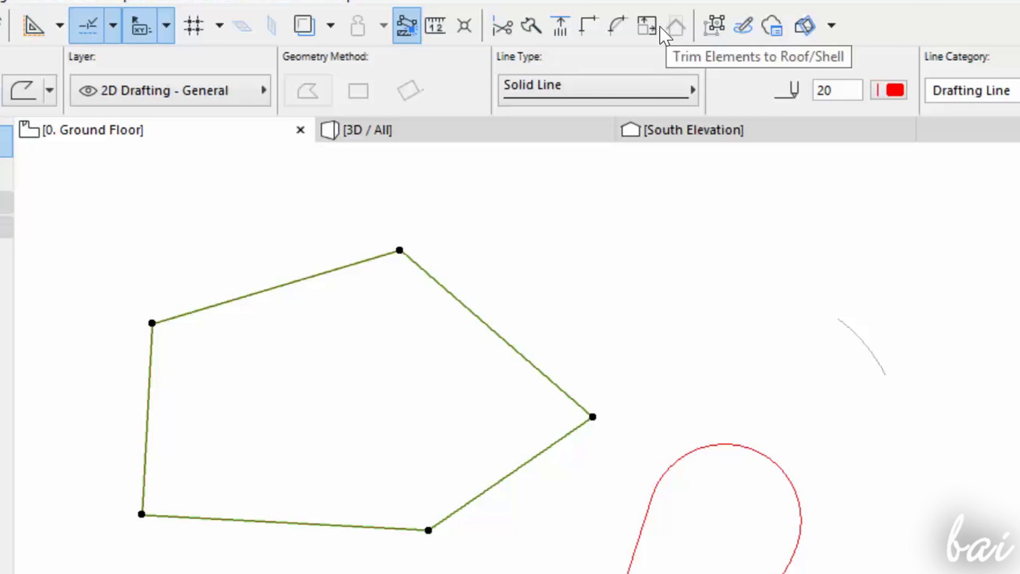
Move the teardrop onto the pentagon's right corner and trim the edge inside it
drag(728, 502, 592, 416)
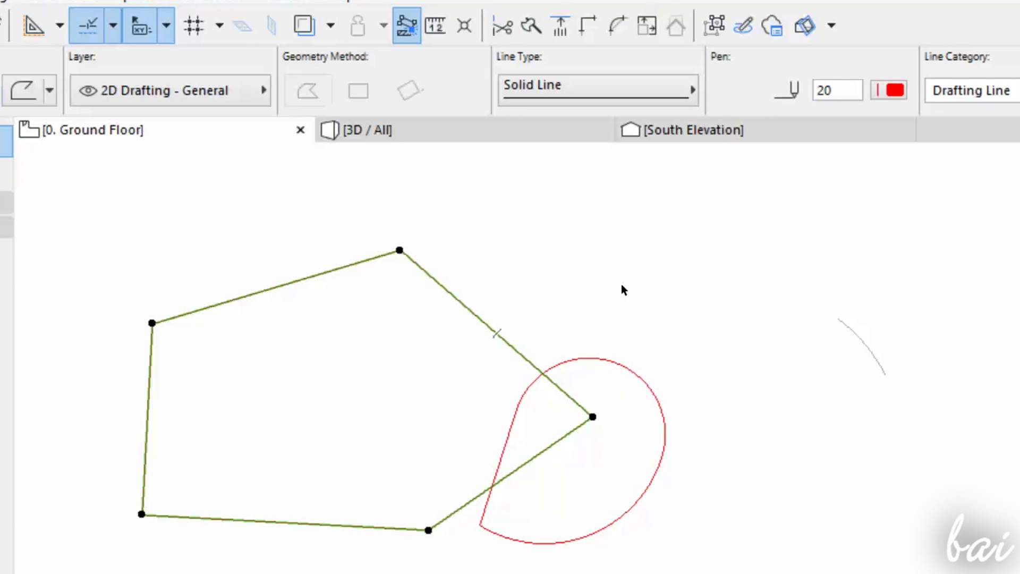
click(503, 31)
click(572, 401)
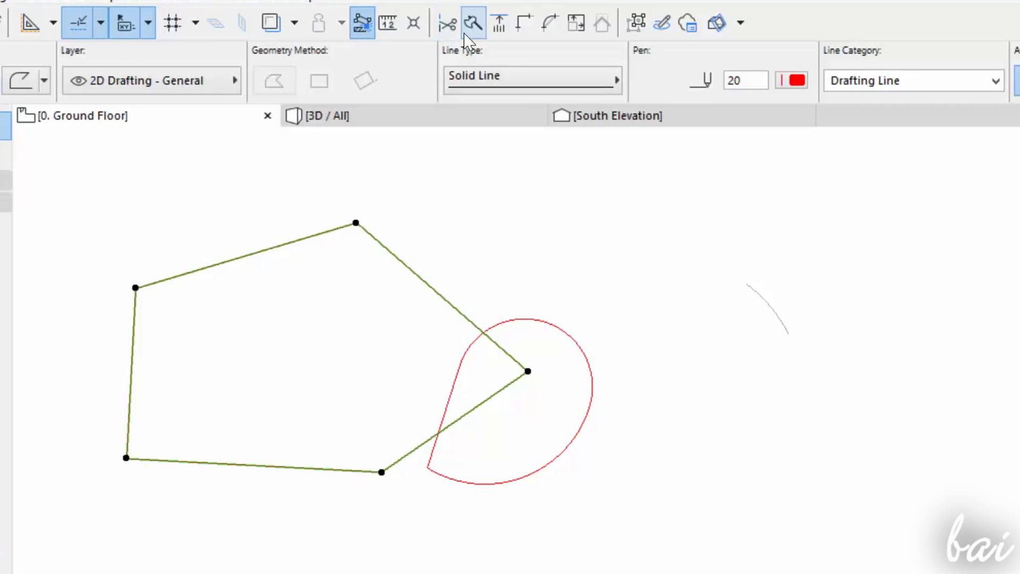
Split the pentagon with a vertical cutting line and remove its left portion
click(475, 32)
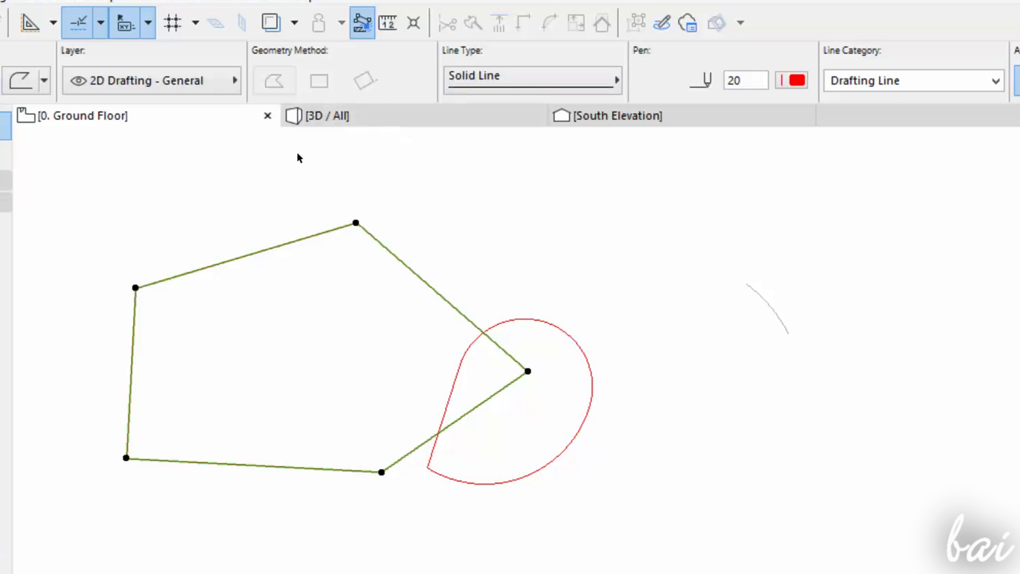
click(206, 163)
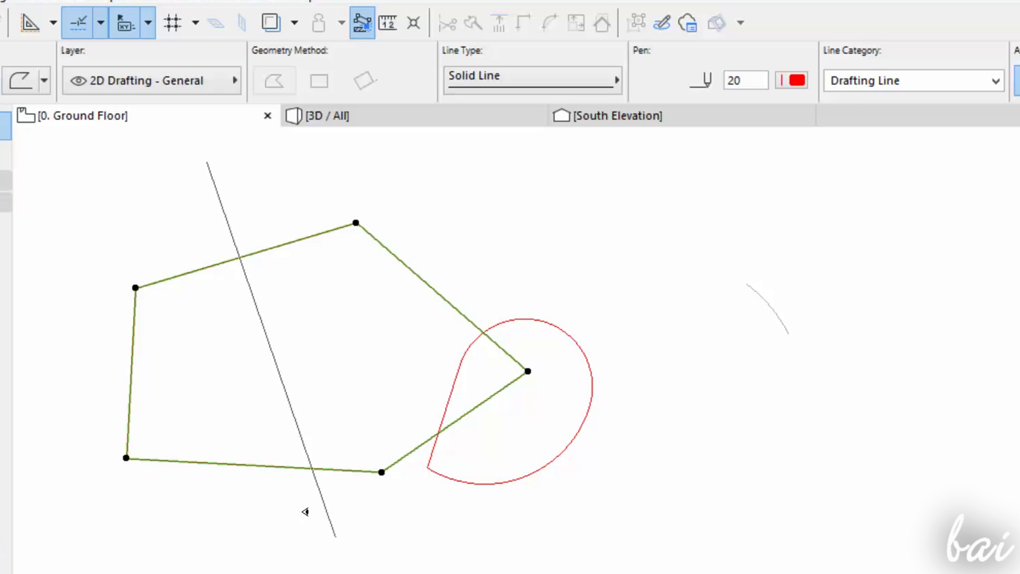
click(239, 518)
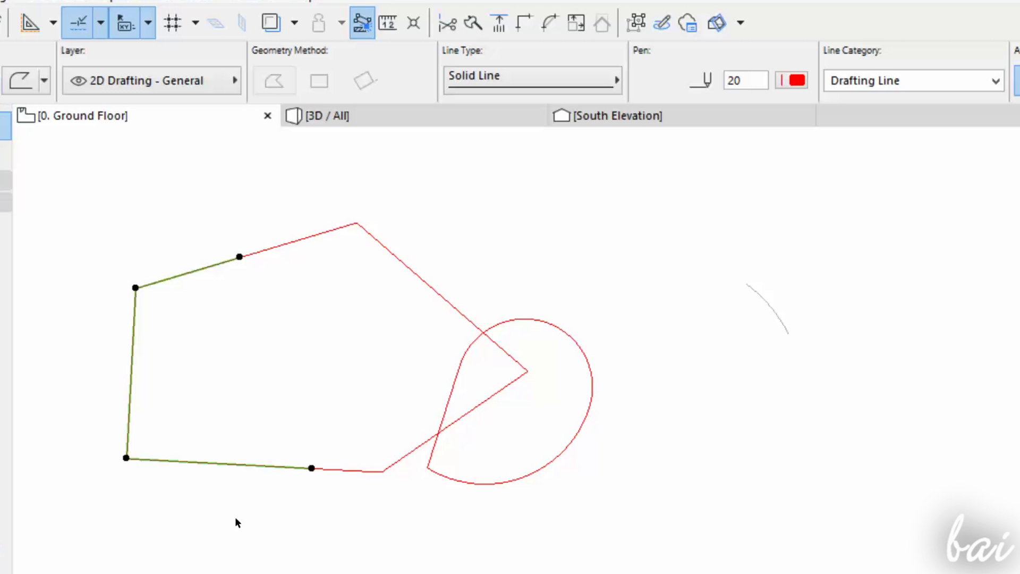
click(127, 457)
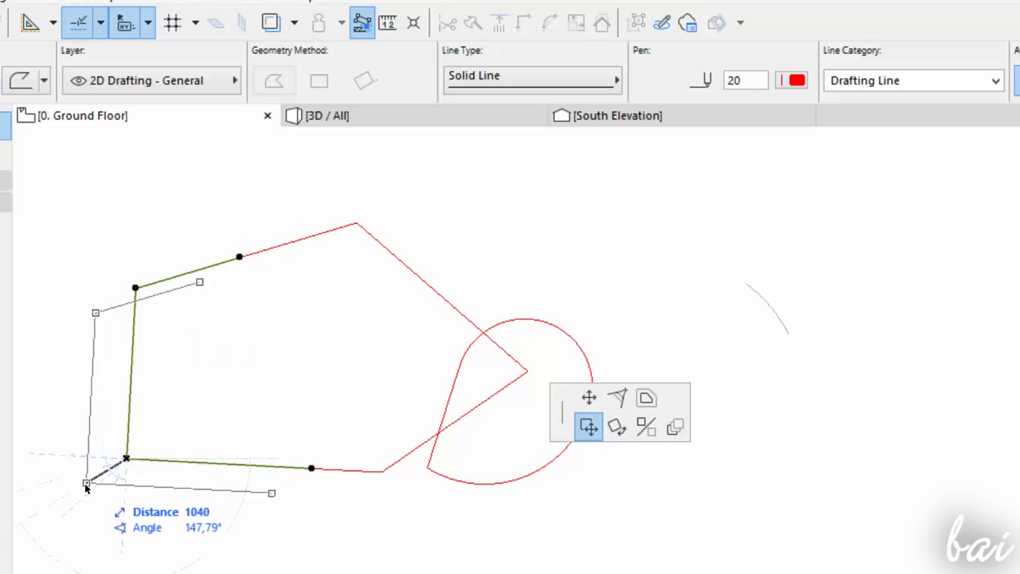
click(72, 542)
key(ctrl+z)
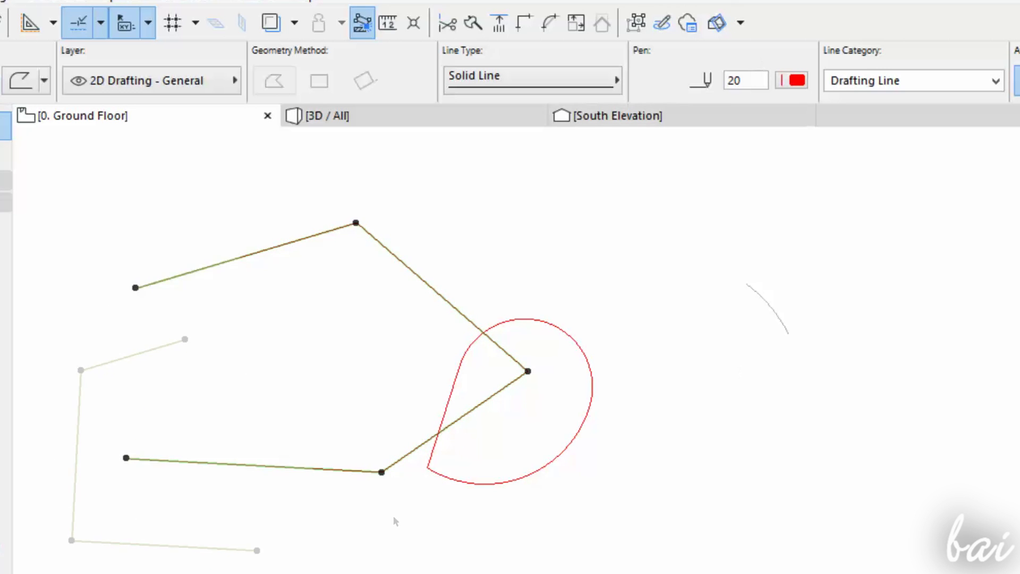
Extend the pentagon's lower edge to a boundary line drawn on its left
click(499, 35)
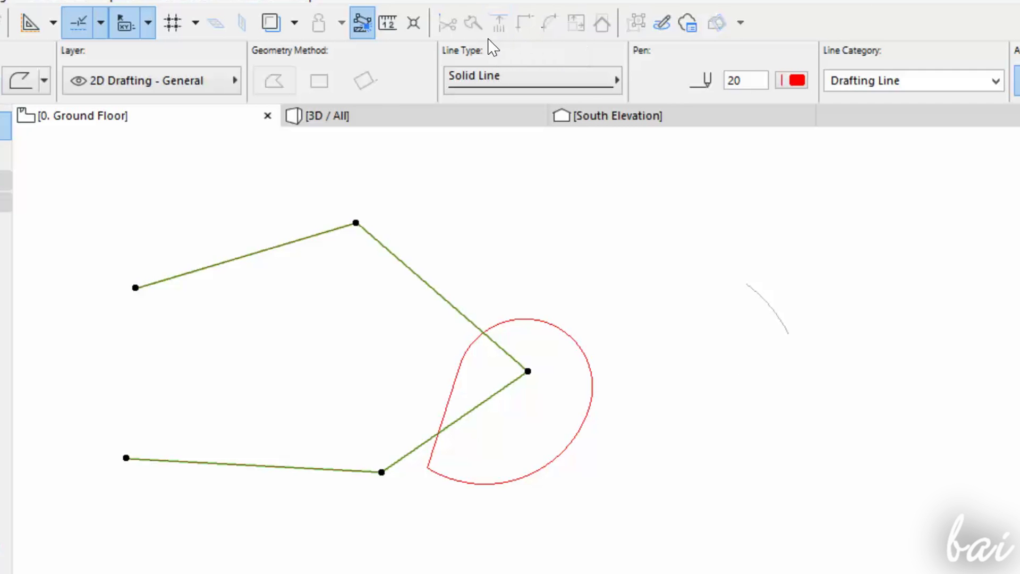
click(123, 222)
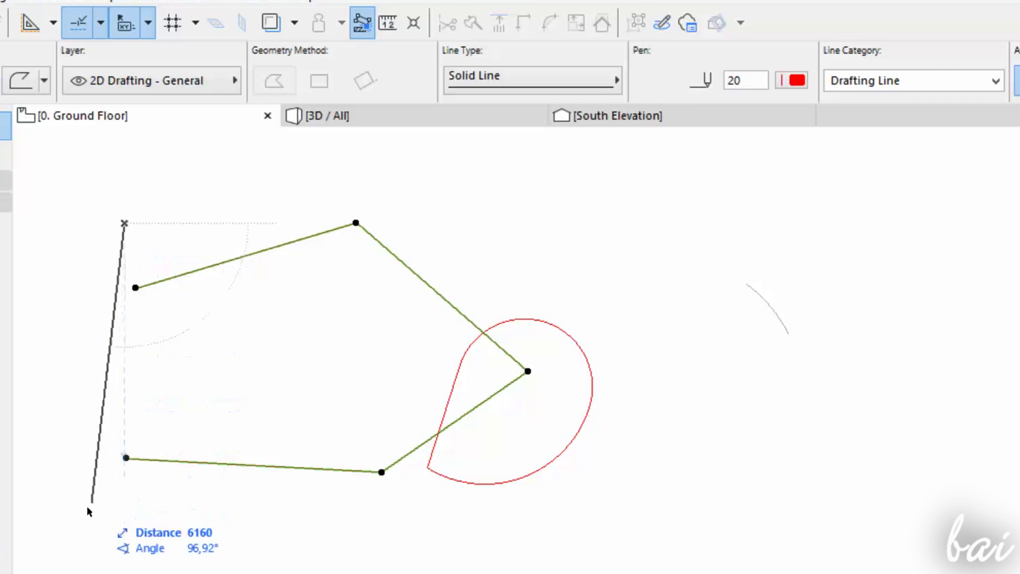
click(34, 535)
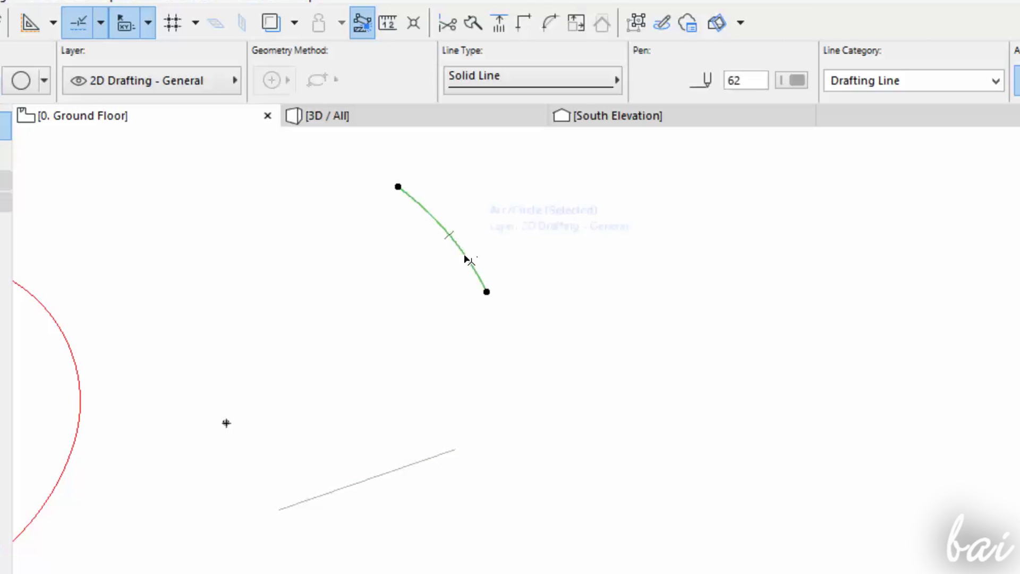
Select the line and arc, then enlarge the teardrop graphically with Resize
click(426, 466)
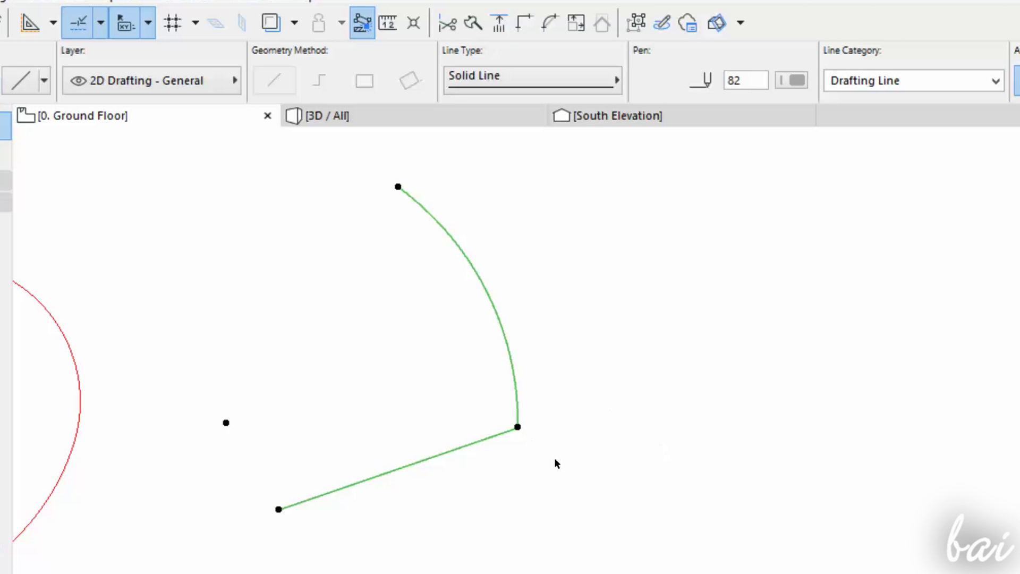
click(501, 312)
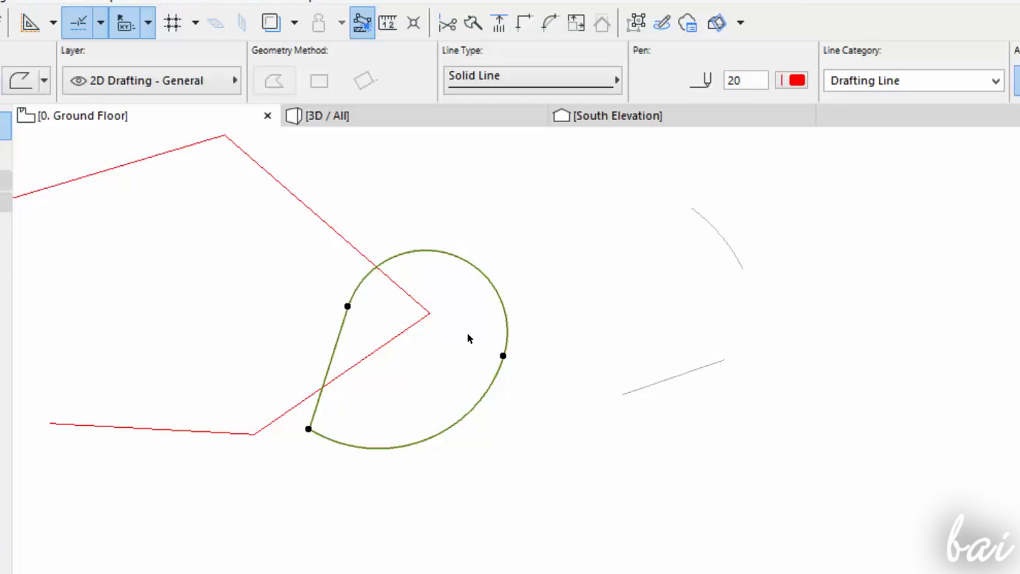
click(576, 24)
key(Return)
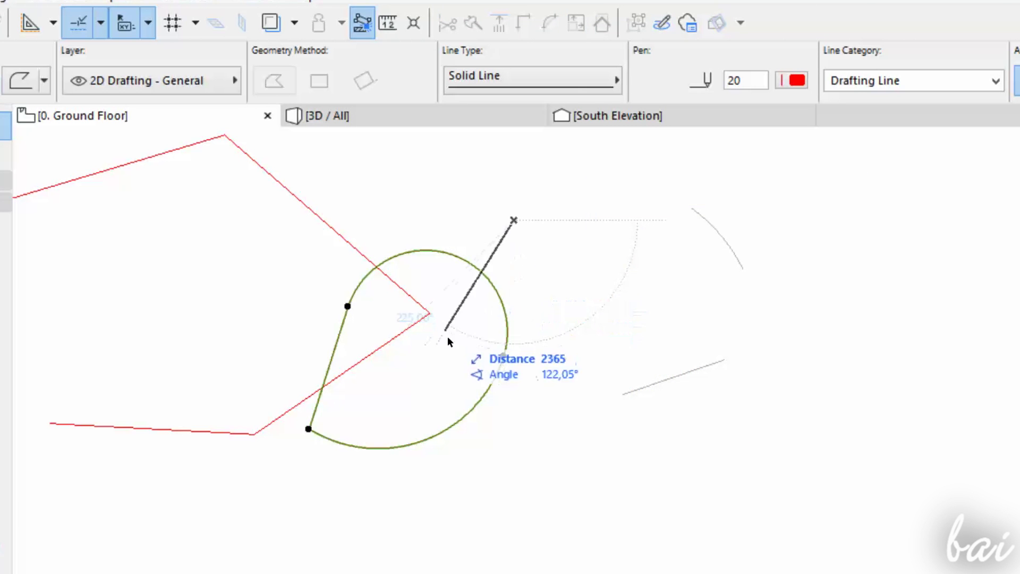
click(447, 335)
click(458, 479)
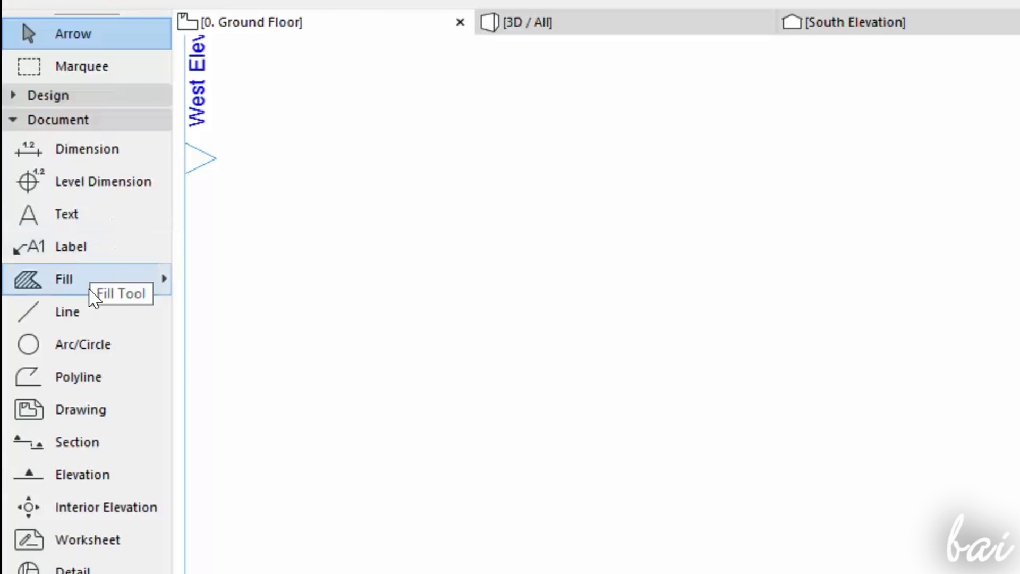
Magic-wand grey fills into the quadrilateral and teardrop overlap regions with the Fill tool
click(88, 288)
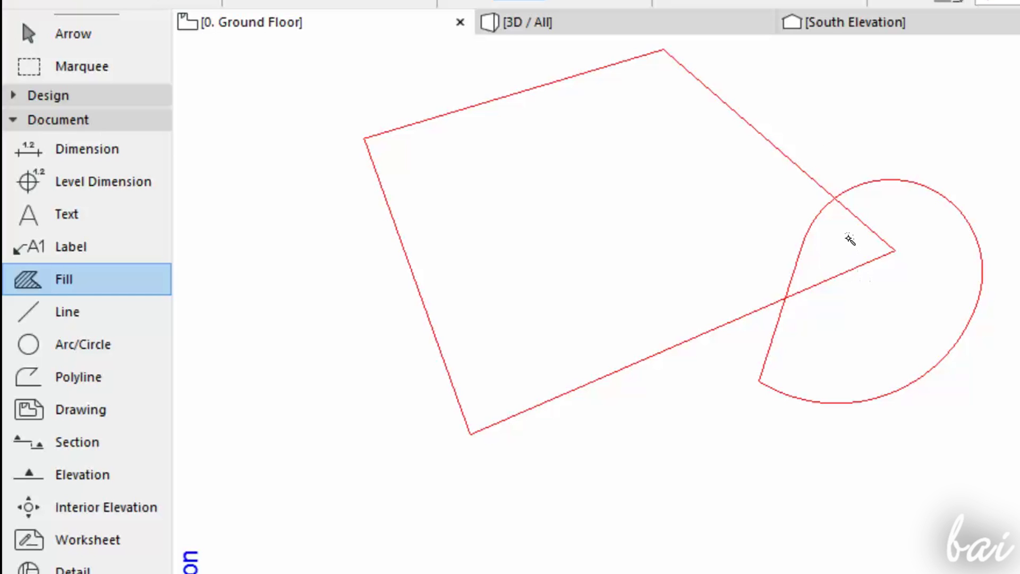
click(850, 239)
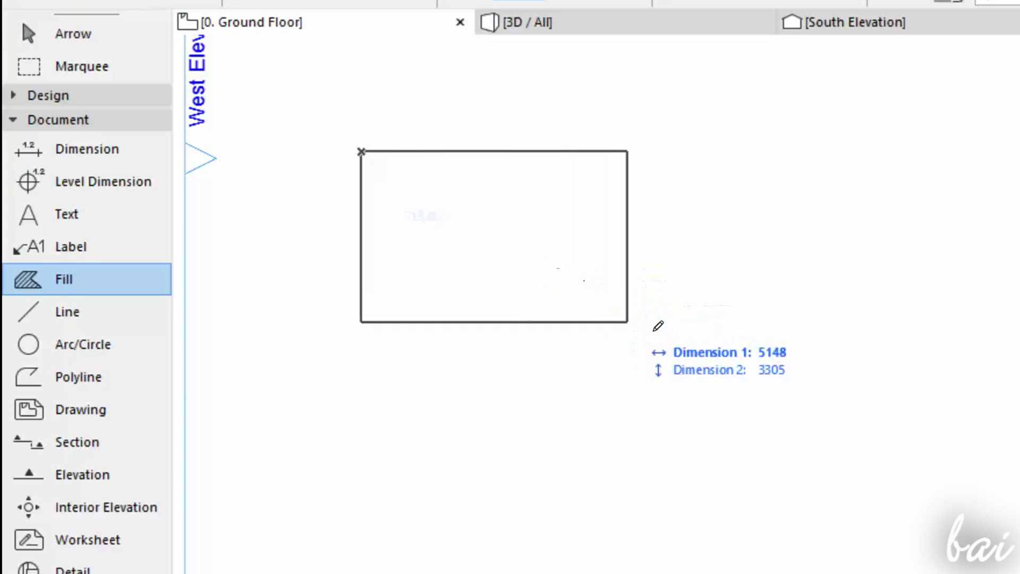
click(748, 360)
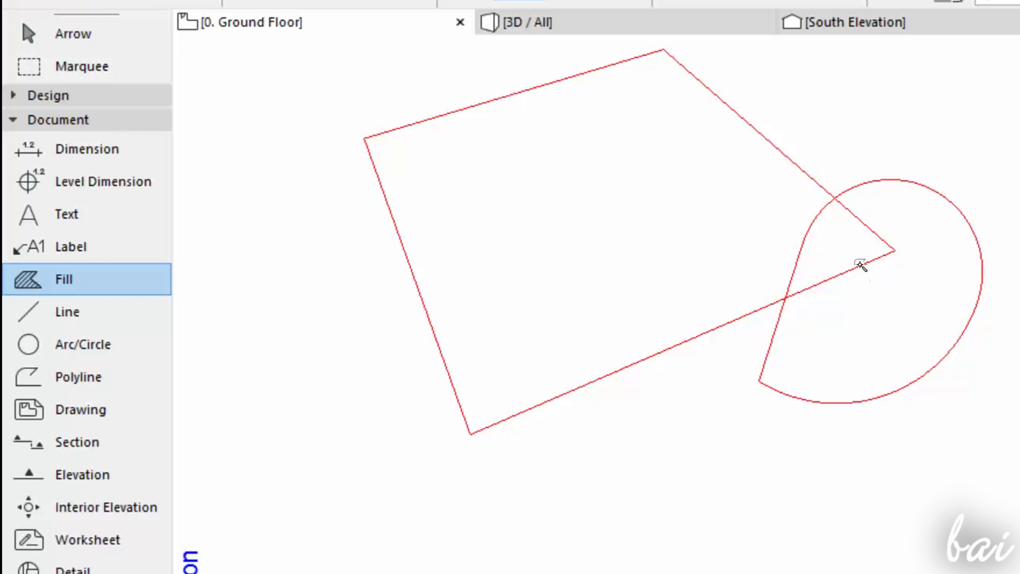
click(850, 239)
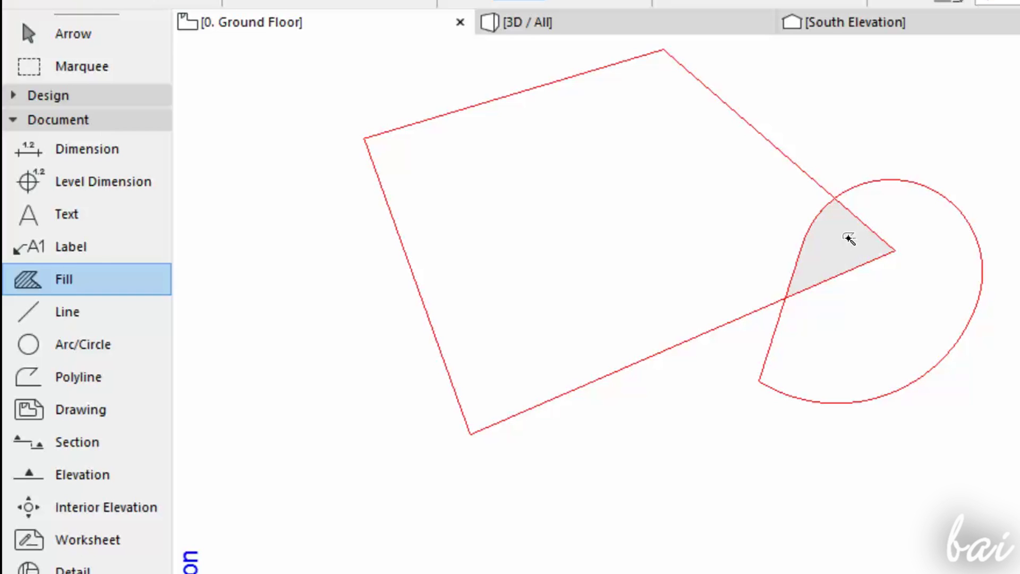
click(699, 271)
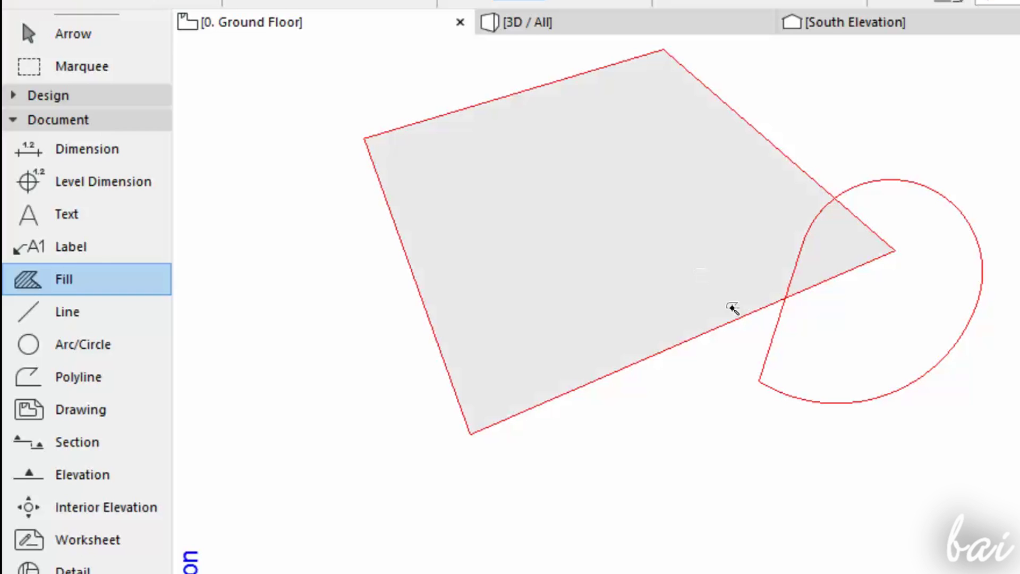
click(922, 312)
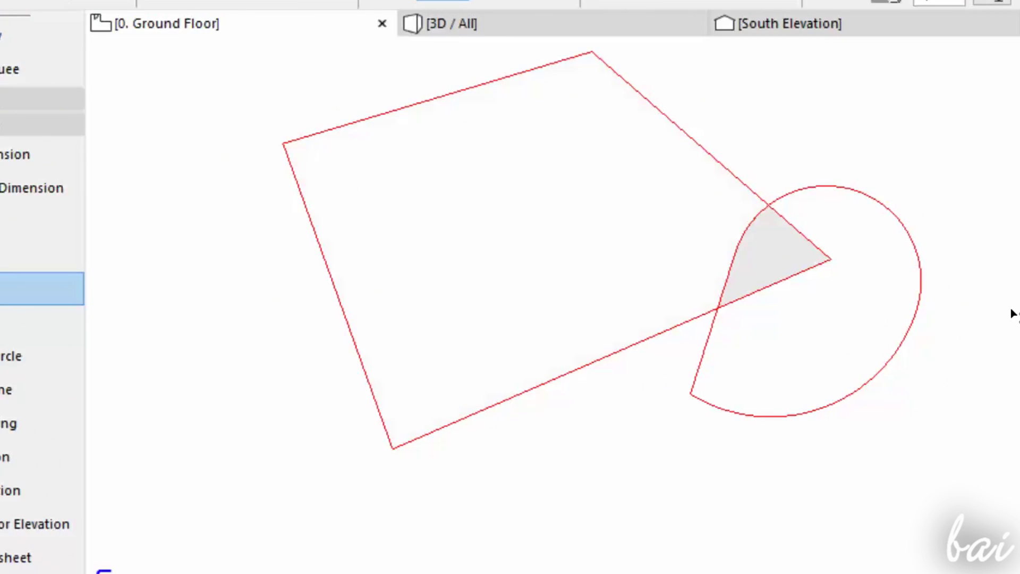
click(488, 288)
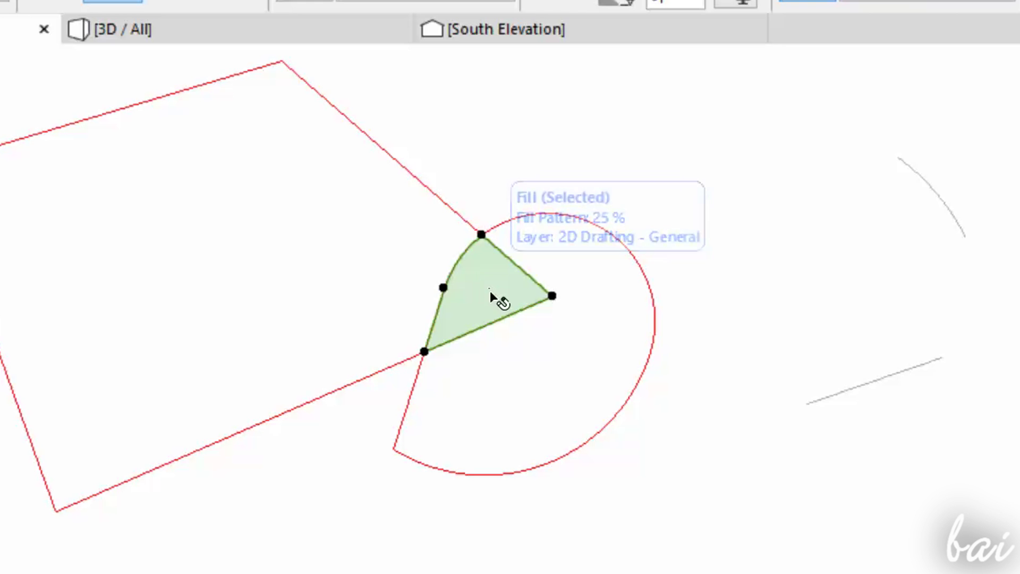
click(470, 296)
click(751, 272)
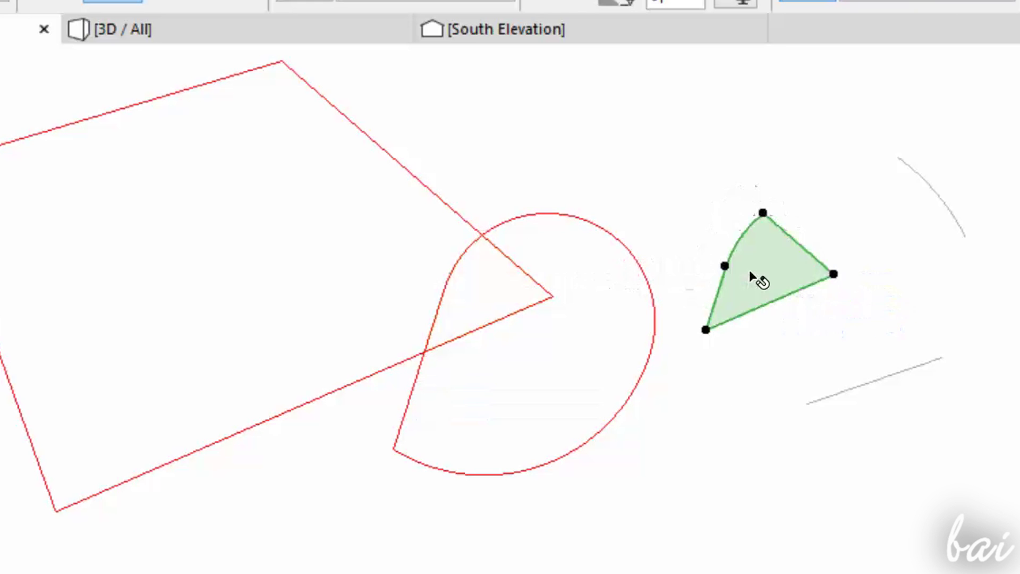
click(764, 212)
click(544, 402)
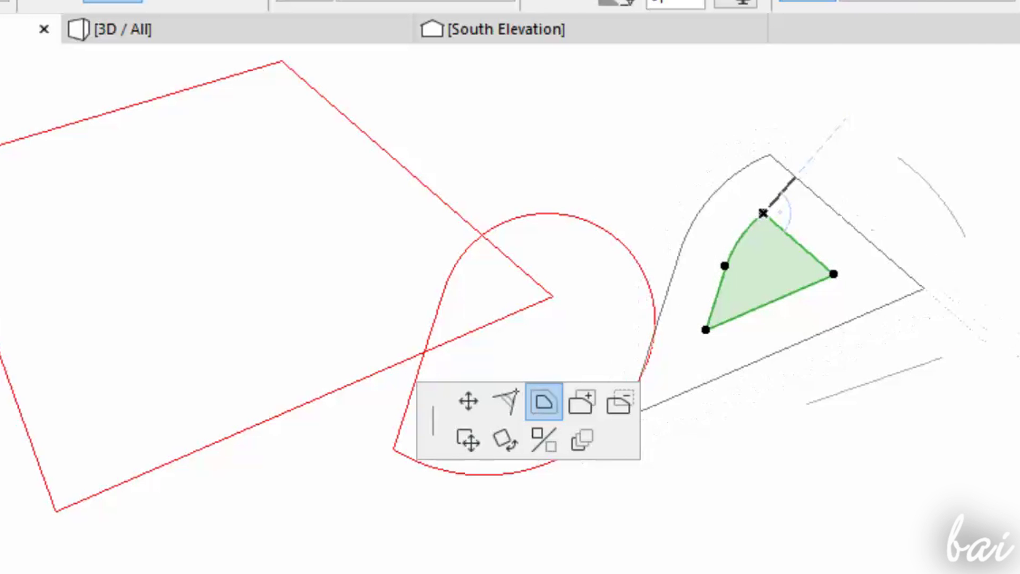
click(789, 191)
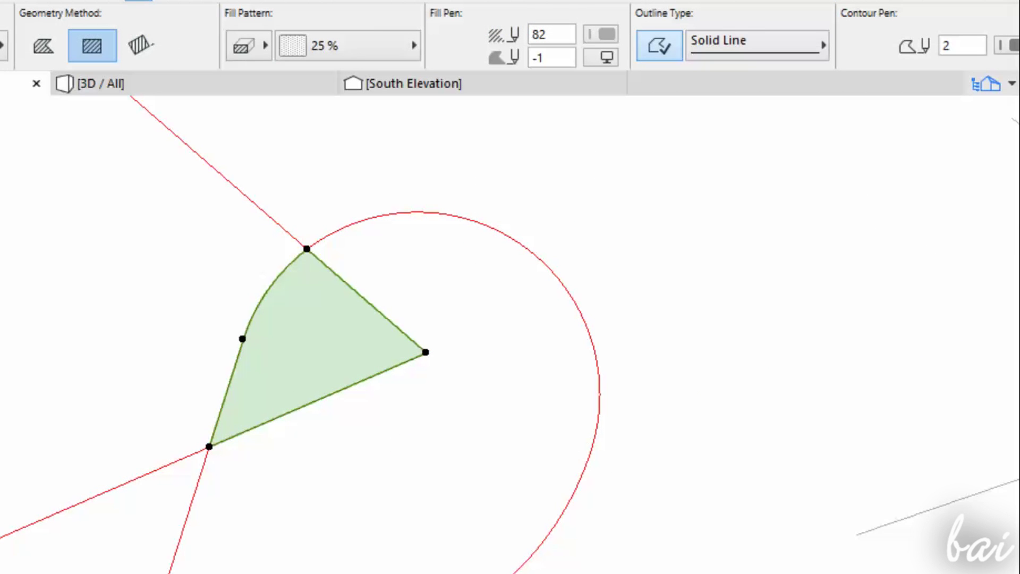
Give the fill a Batt Insulation pattern with red pen 20 hatching on yellow pen 100 background
click(265, 46)
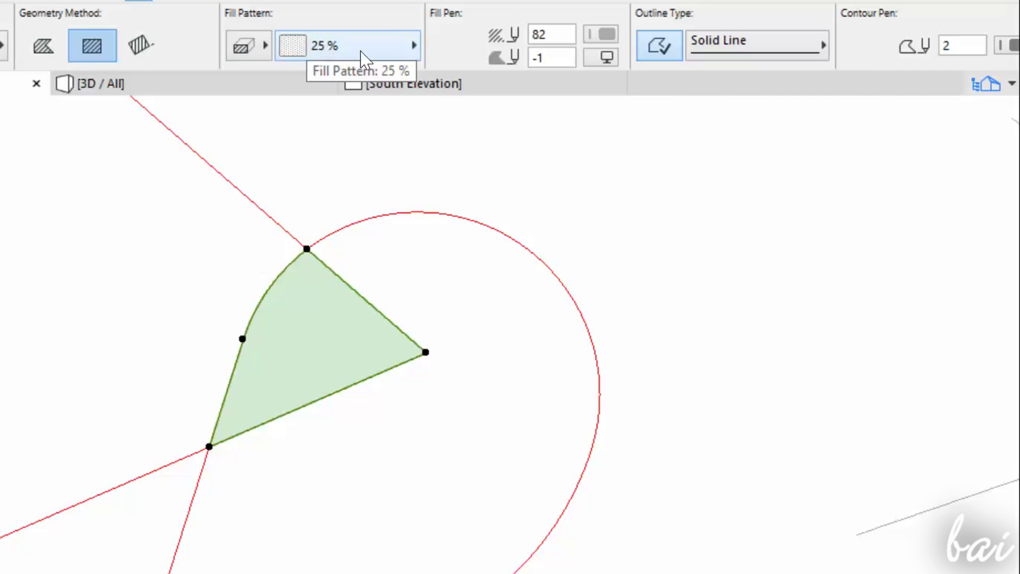
click(367, 54)
click(706, 188)
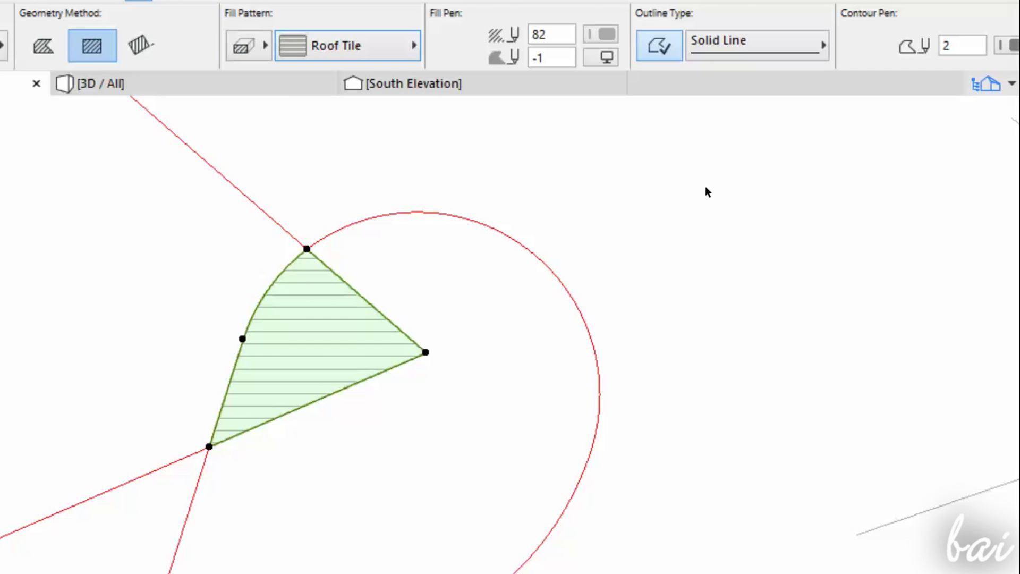
click(606, 35)
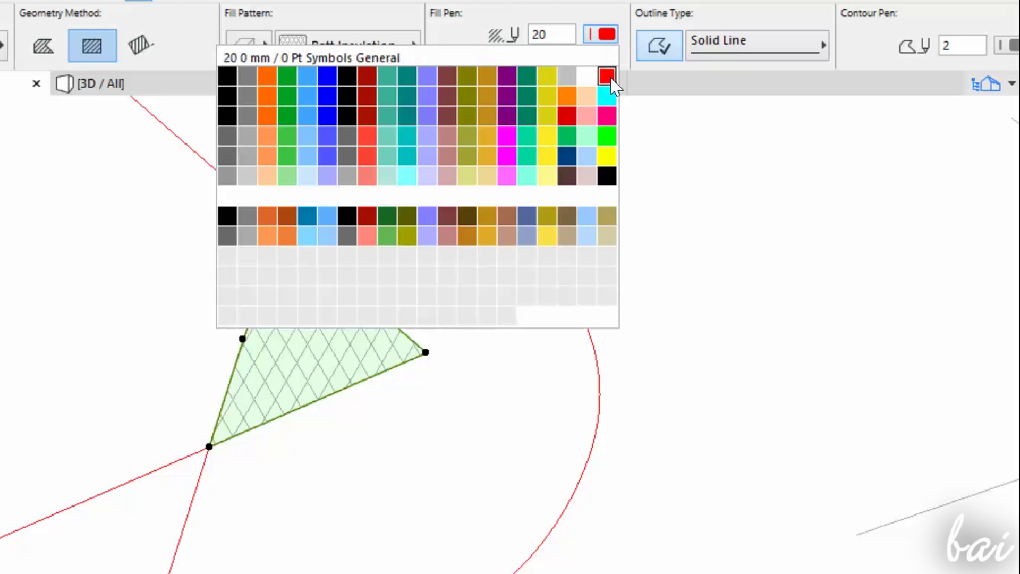
click(607, 77)
click(607, 57)
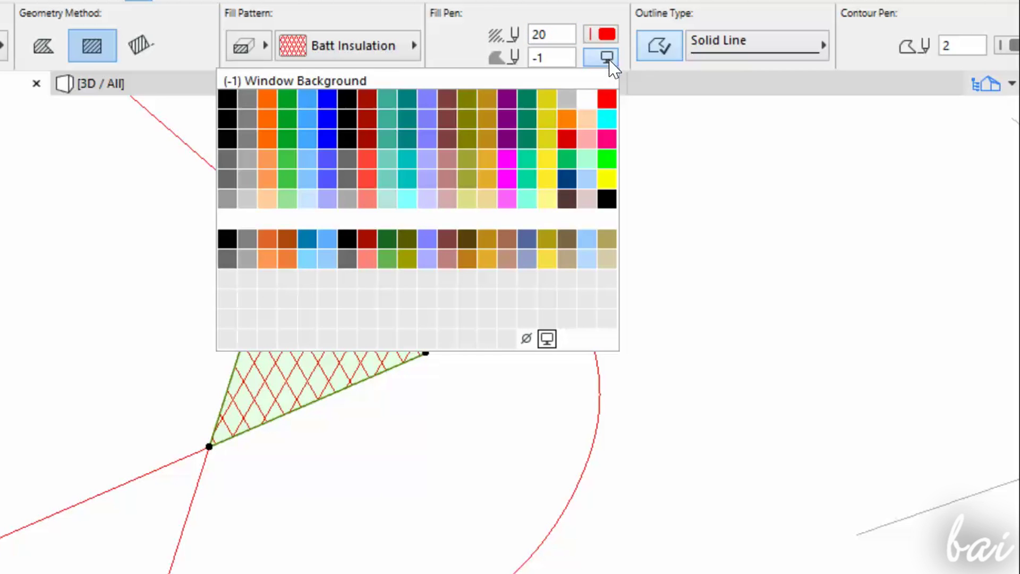
click(608, 186)
Set the fill outline type to Solid Line after briefly trying a zigzag line
click(722, 51)
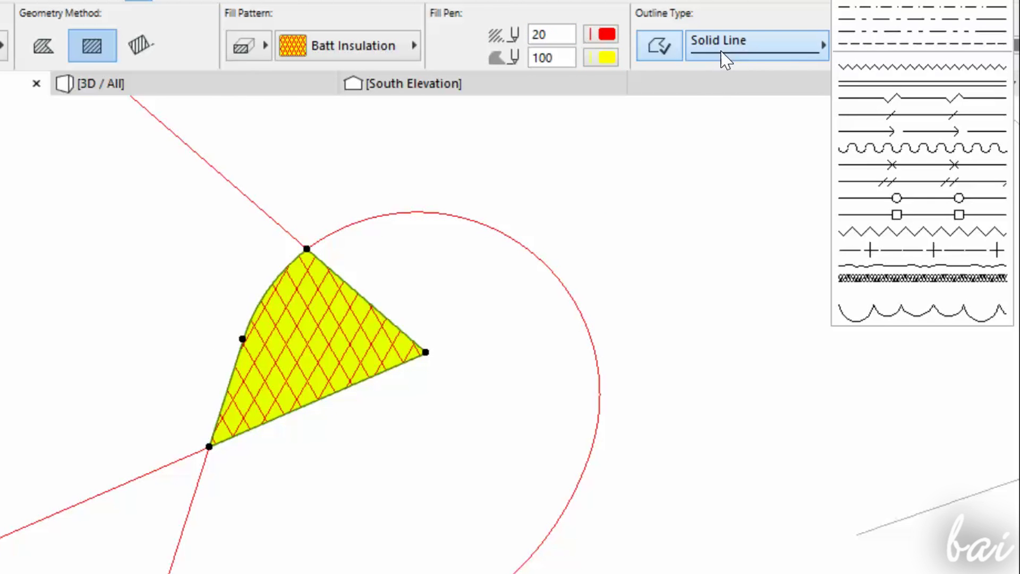
click(885, 74)
click(802, 46)
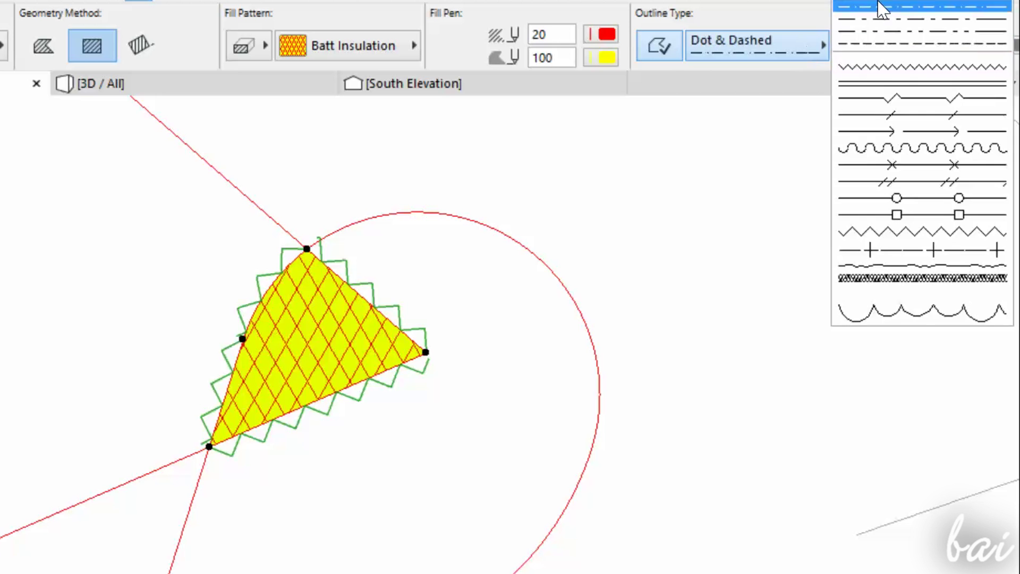
click(922, 9)
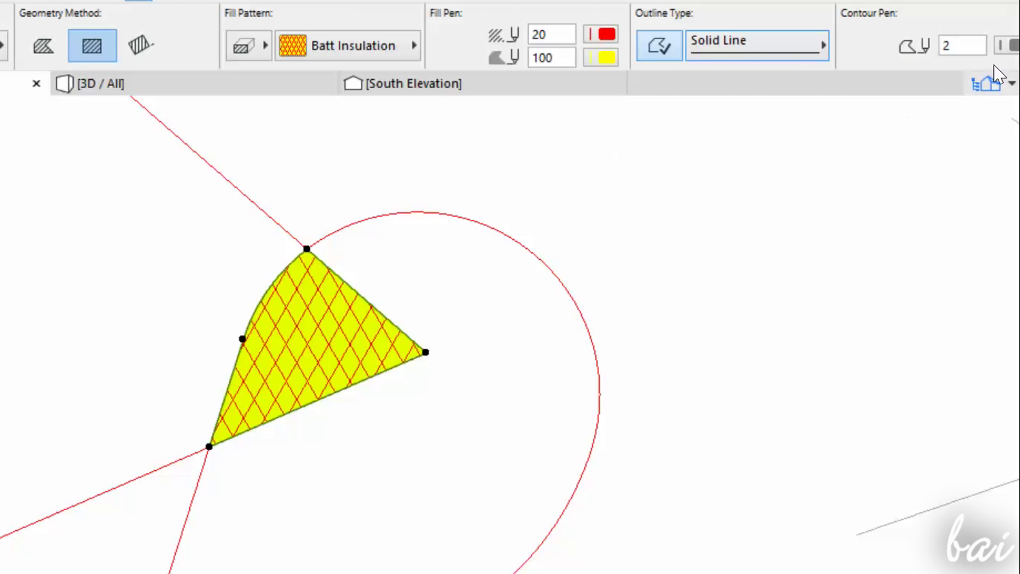
click(1009, 46)
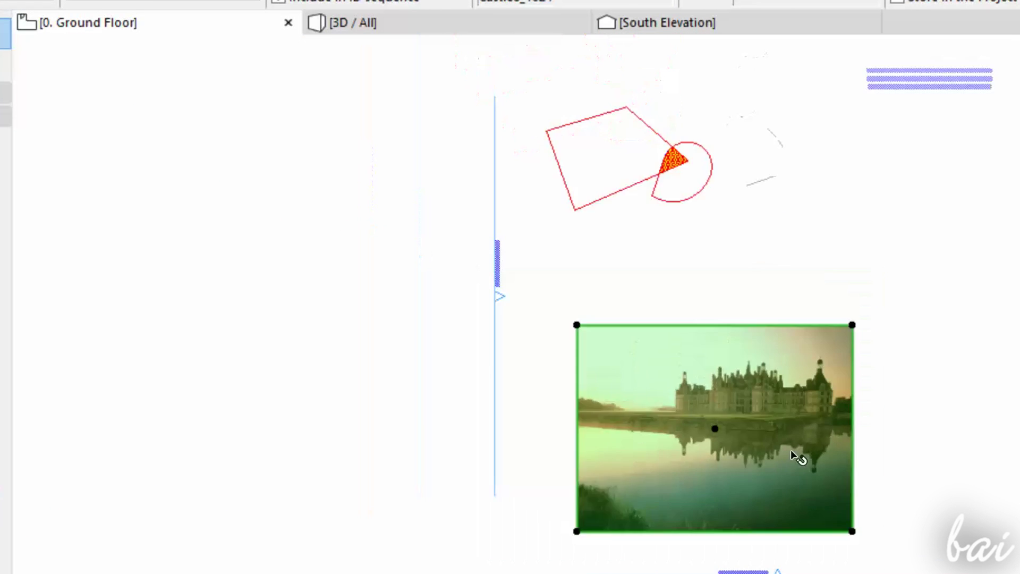
scroll(542, 444, up, 1)
scroll(631, 409, up, 2)
scroll(631, 409, down, 2)
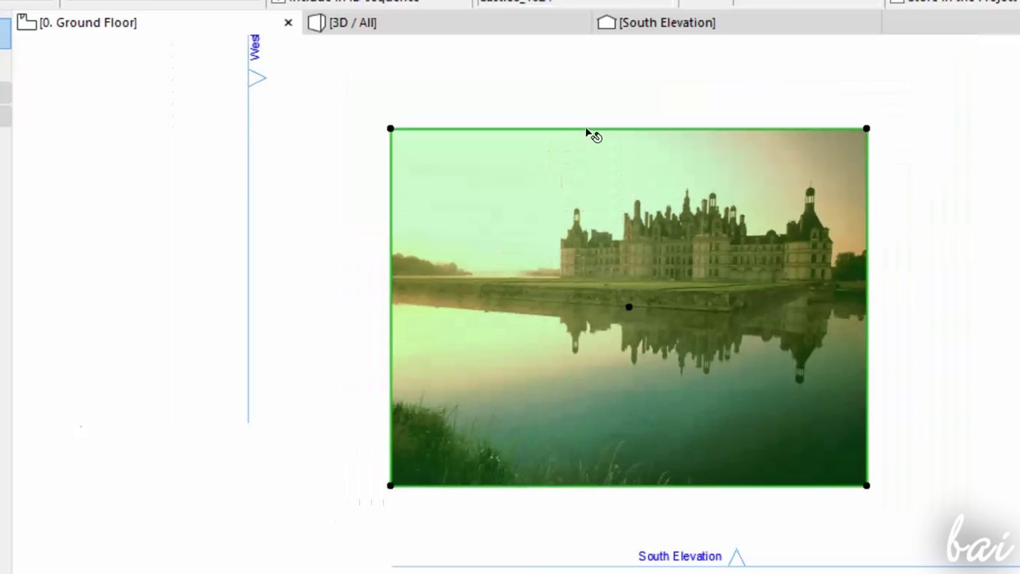
scroll(587, 127, up, 1)
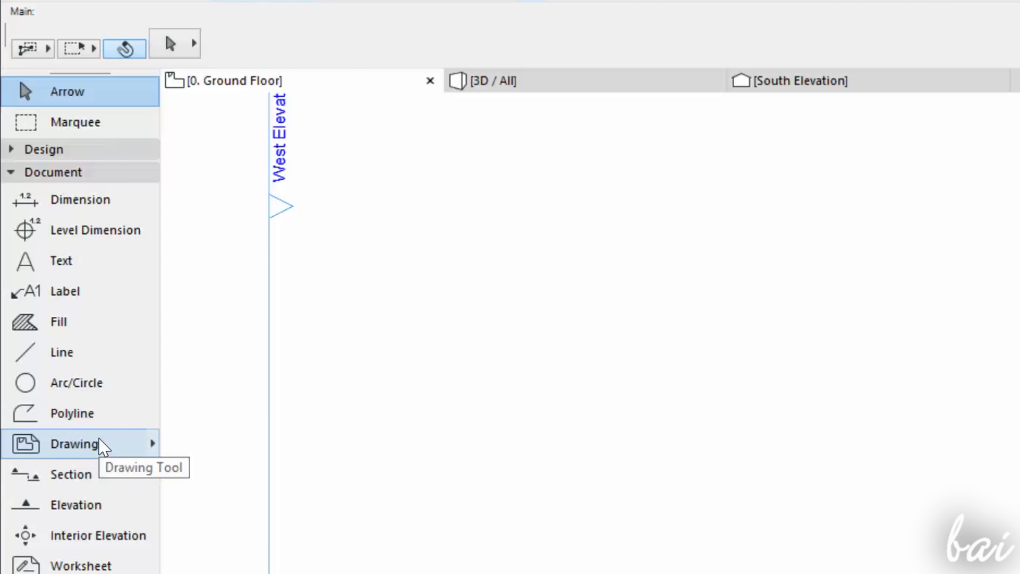
With the Drawing tool, pick a spot on the plan and place the castle image file
click(101, 447)
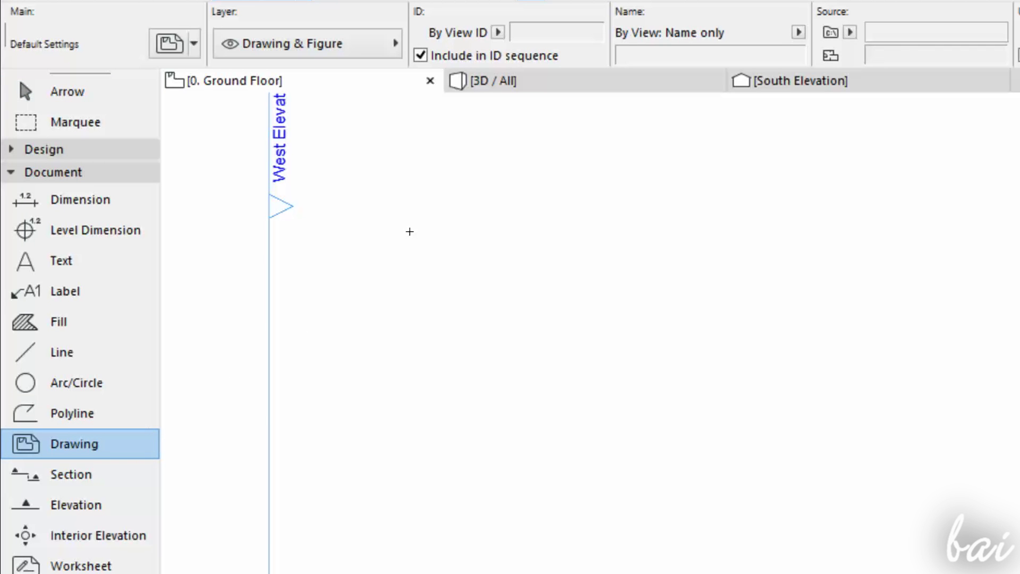
click(410, 232)
click(954, 416)
scroll(627, 370, down, 3)
scroll(627, 371, down, 3)
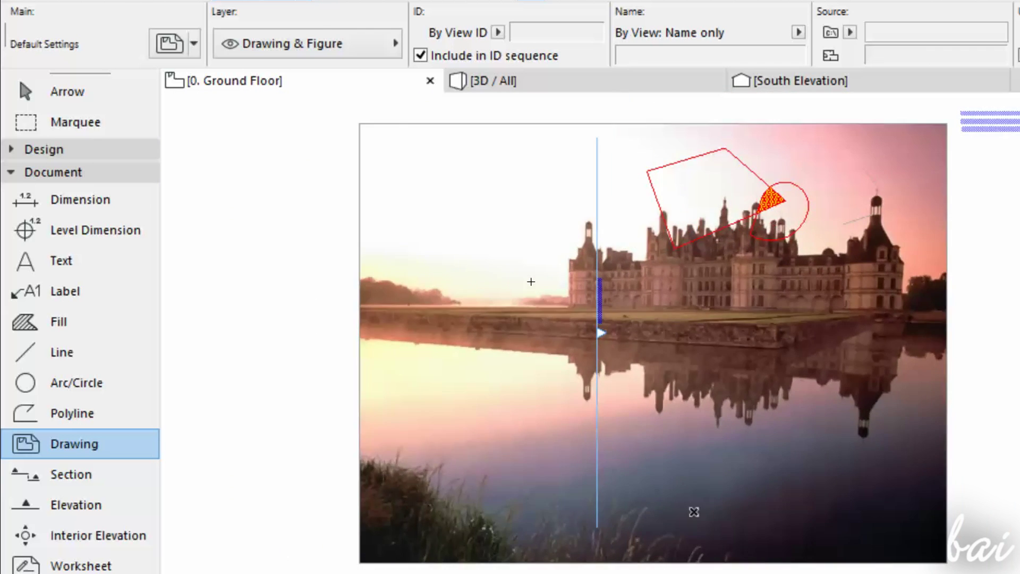
Select the castle picture and drag it to a new position
click(584, 130)
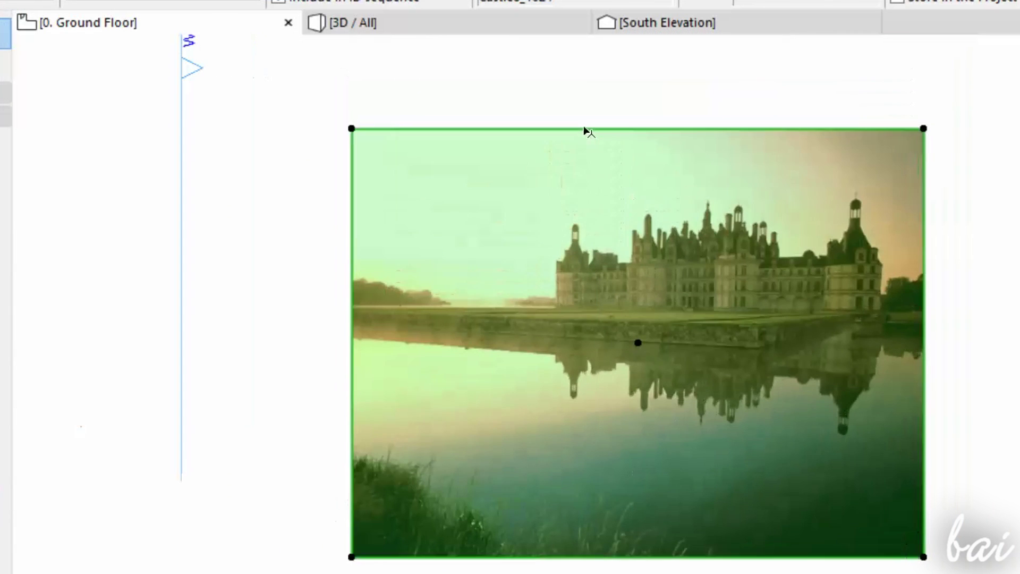
click(352, 130)
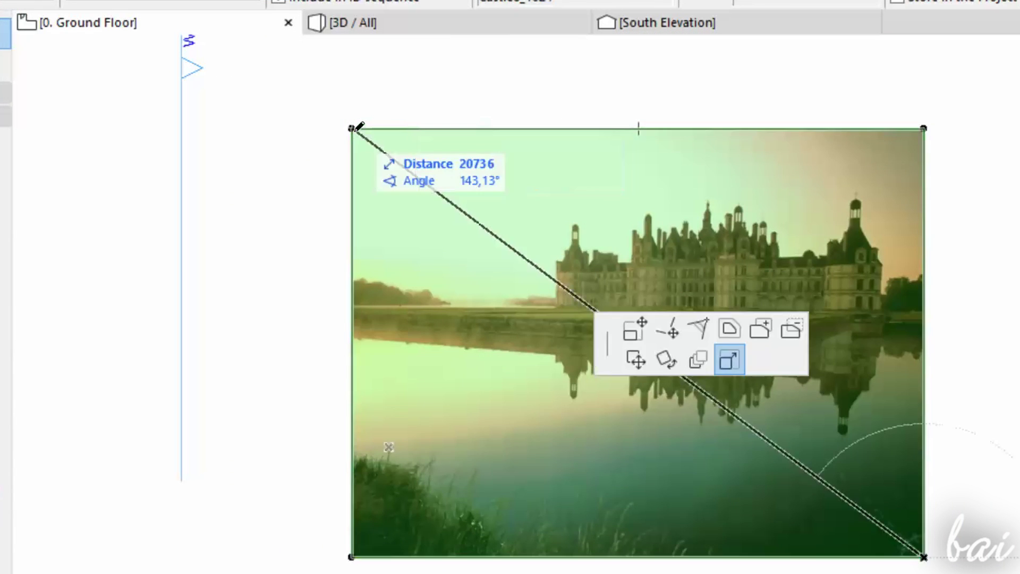
click(636, 329)
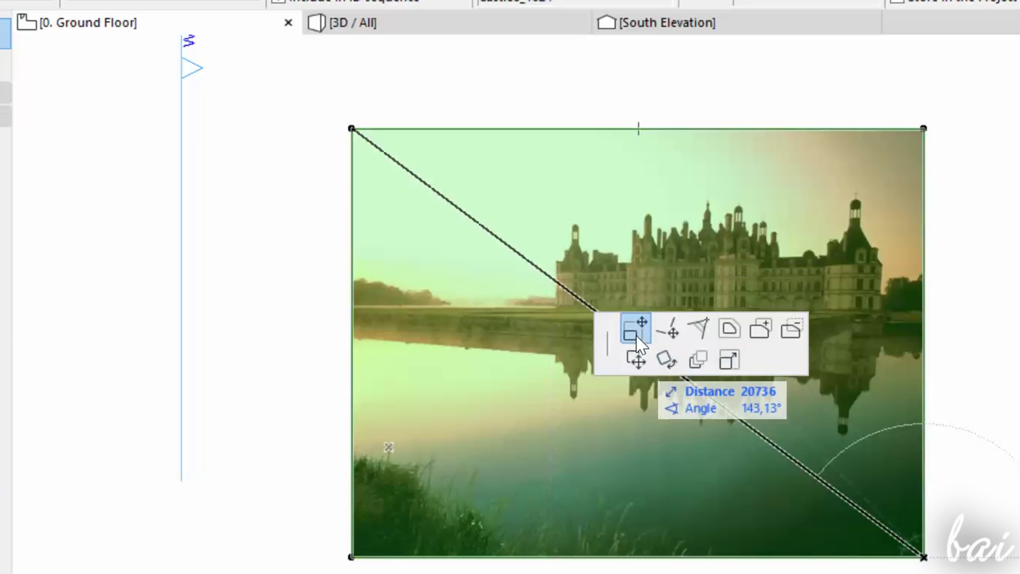
click(389, 145)
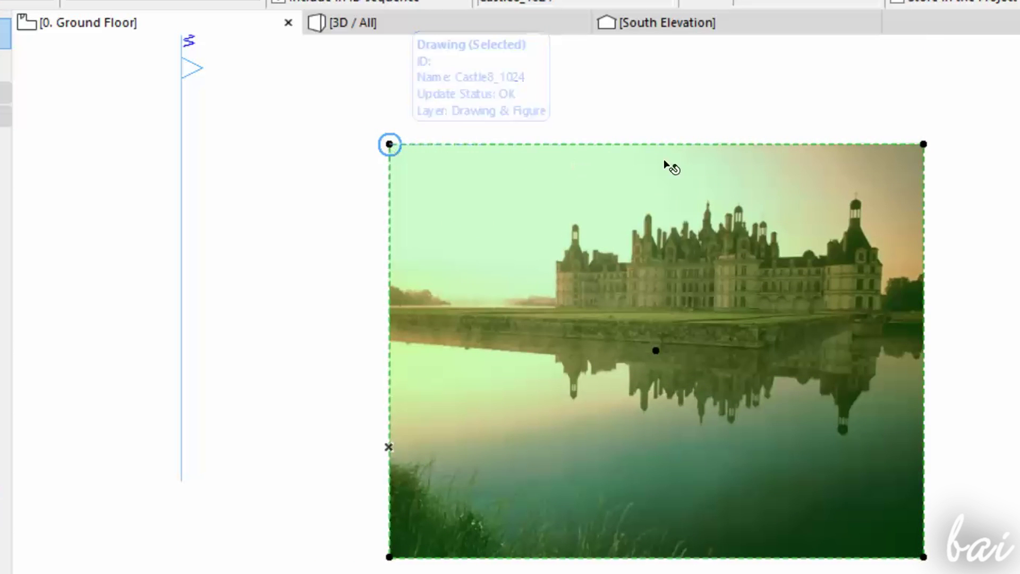
Bend the picture's top edge into an arc
click(675, 145)
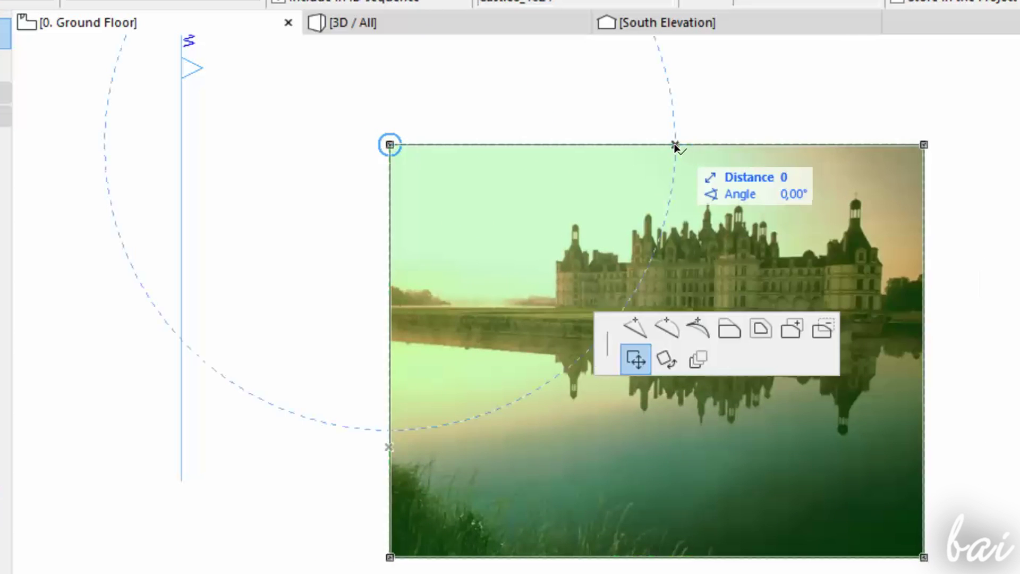
click(698, 329)
click(593, 265)
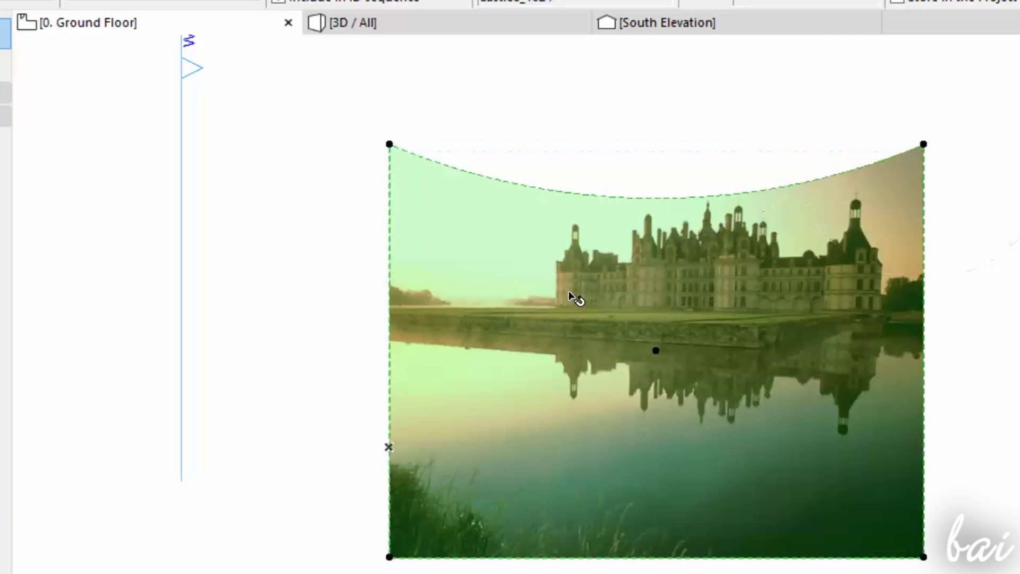
Stretch the picture down to a smaller rectangle
click(388, 359)
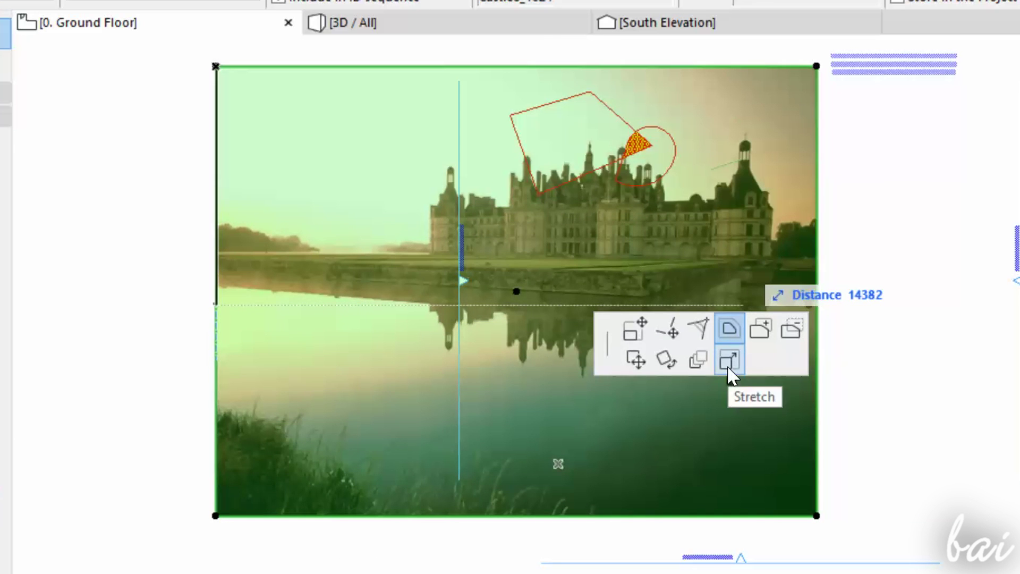
click(728, 367)
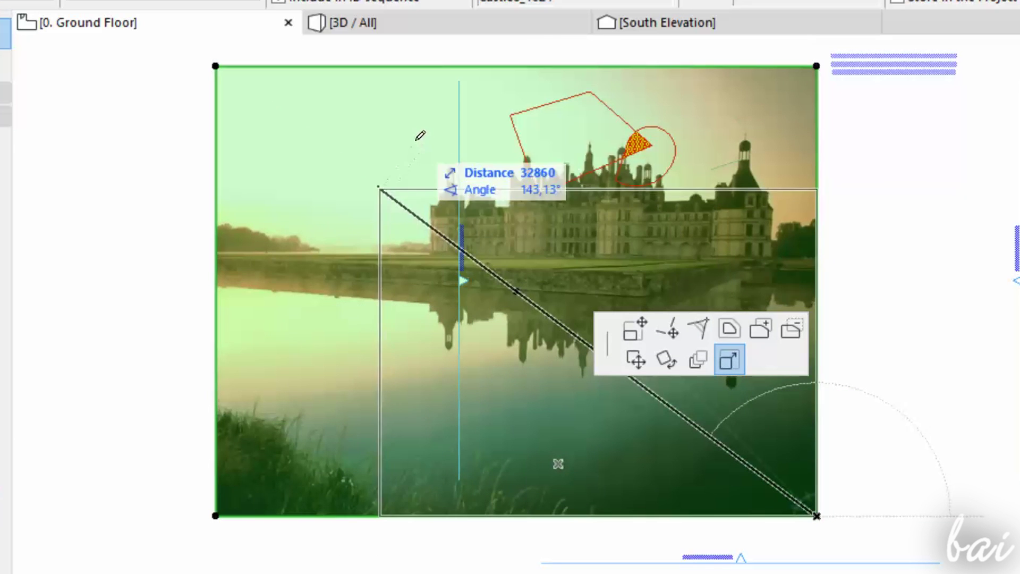
click(579, 255)
scroll(734, 417, up, 2)
scroll(808, 455, down, 3)
scroll(808, 455, up, 3)
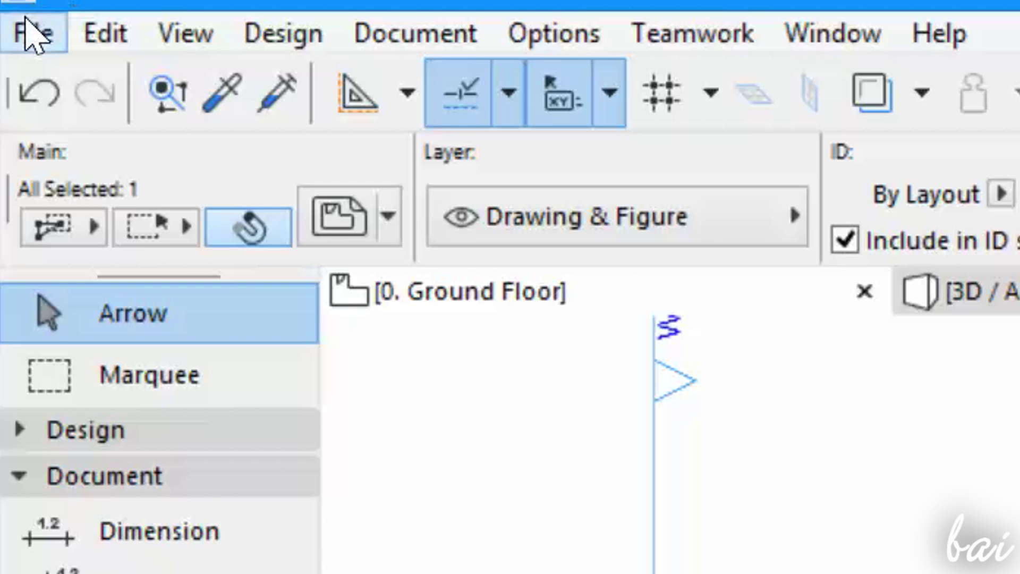
Start a Save As of the plan and select the 'Untitled' part of the file name
click(32, 35)
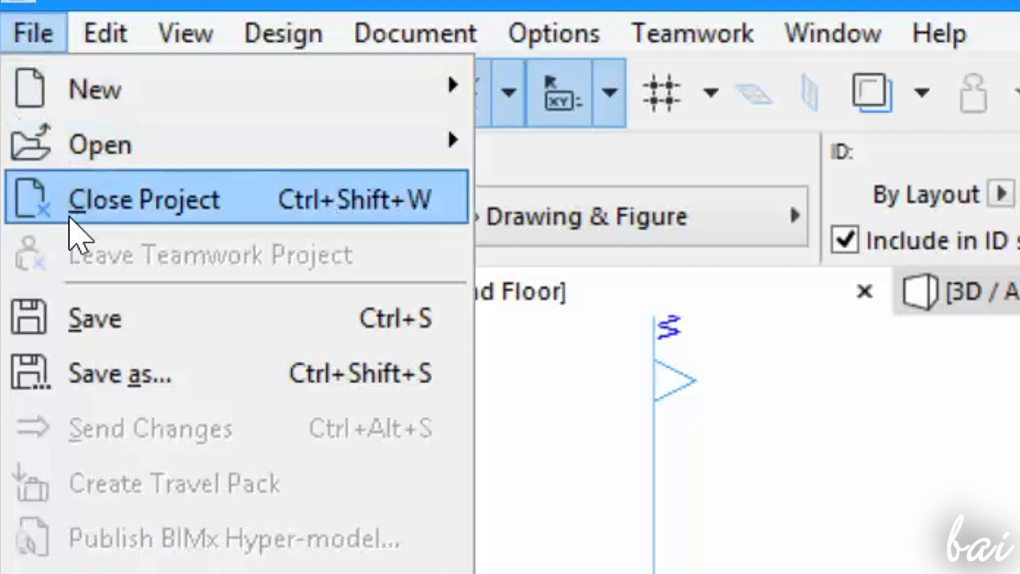
click(121, 365)
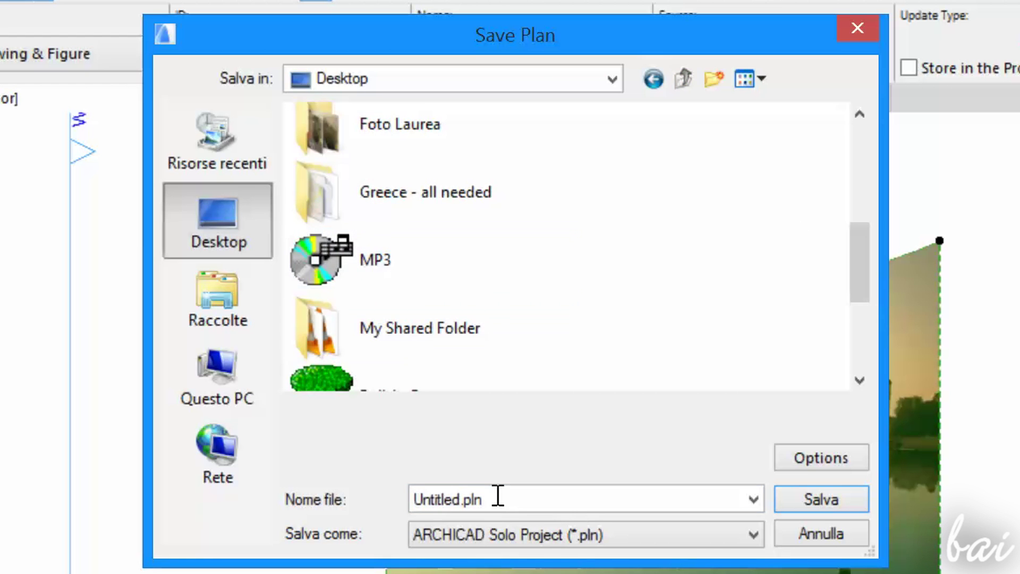
double_click(490, 500)
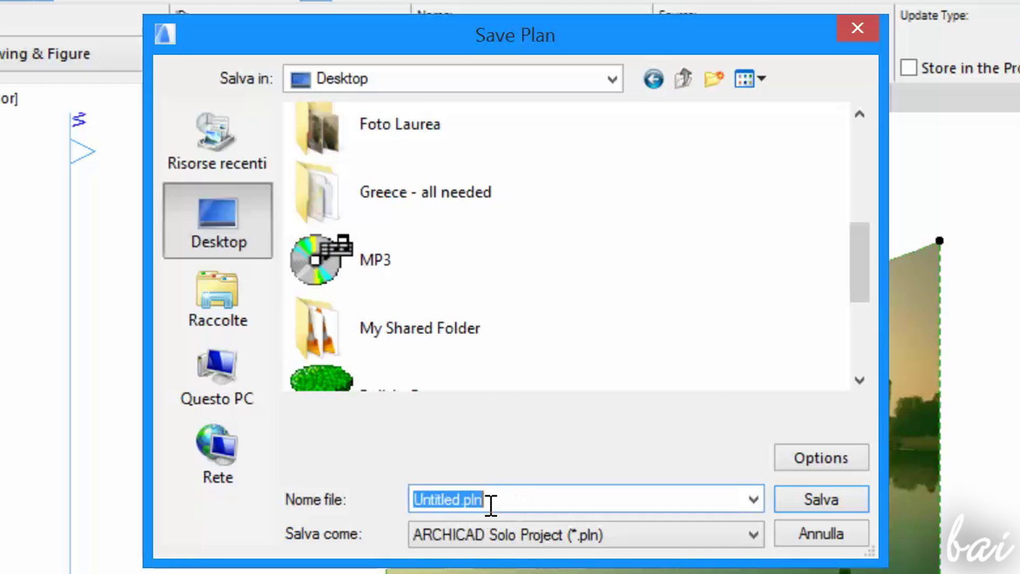
click(467, 500)
drag(468, 500, 304, 483)
text(M)
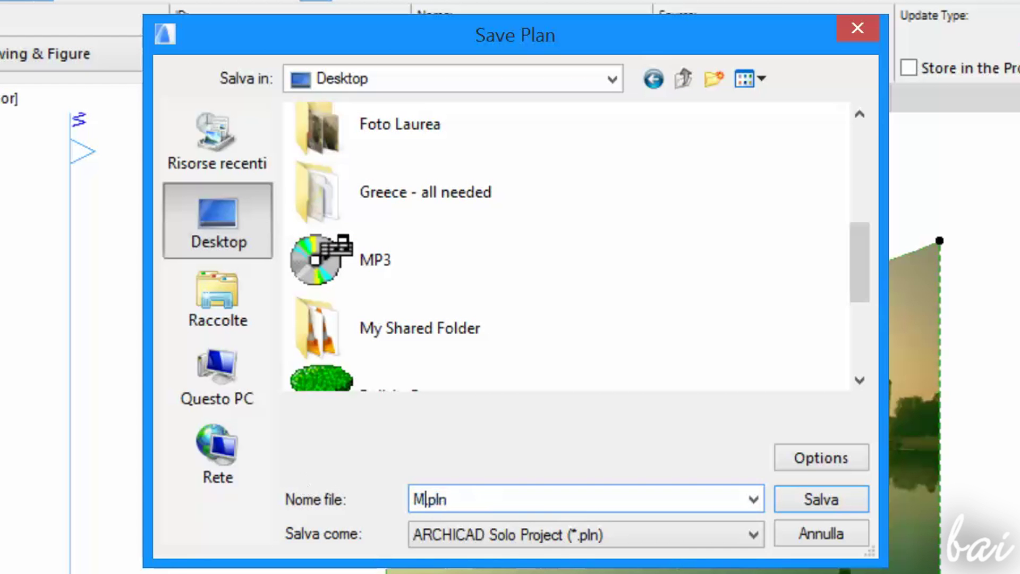
text(yProject)
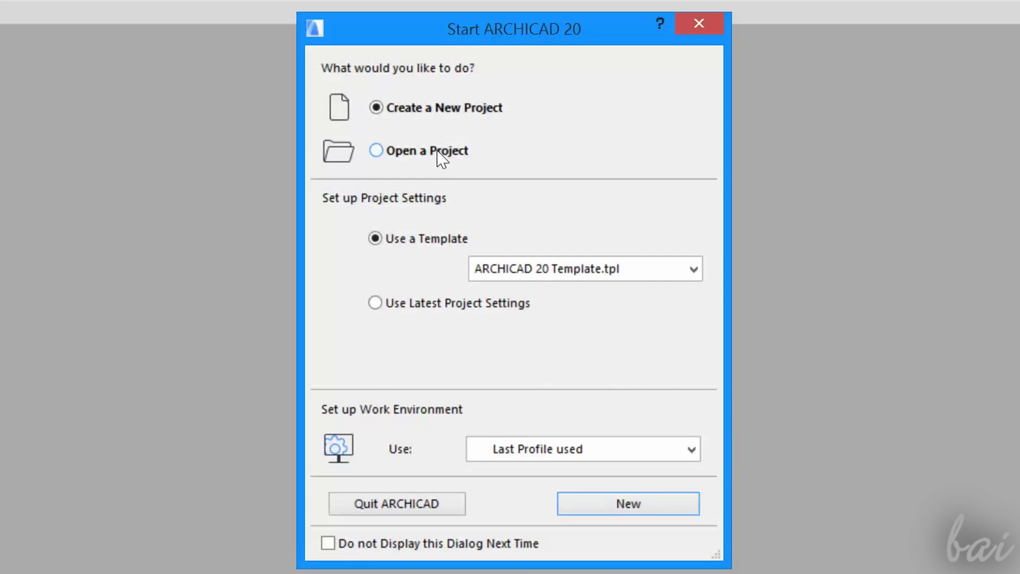
Change the save type to PDF File (*.pdf) and bring up its A4 landscape, 8 mm margin page settings
click(441, 157)
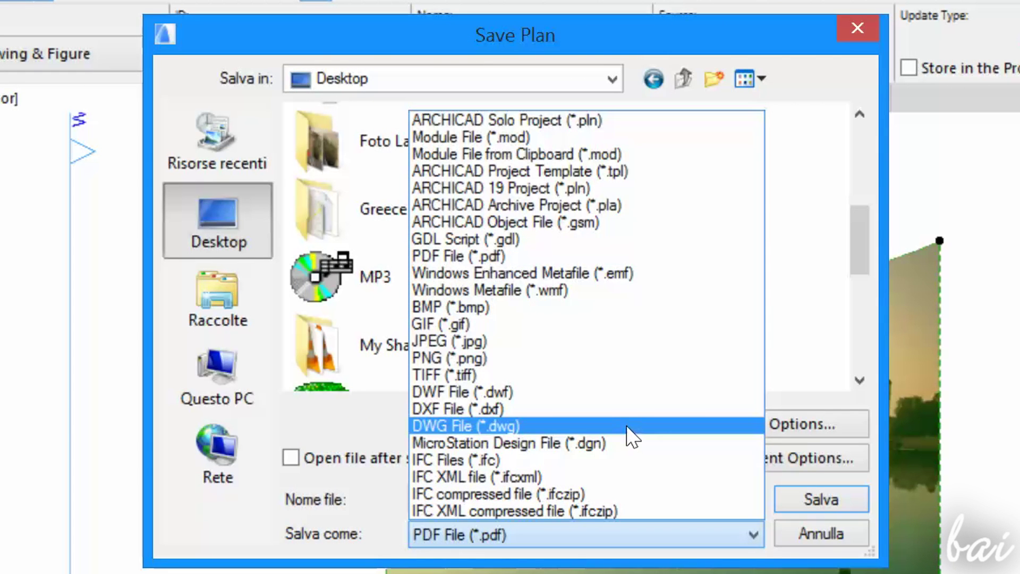
click(630, 425)
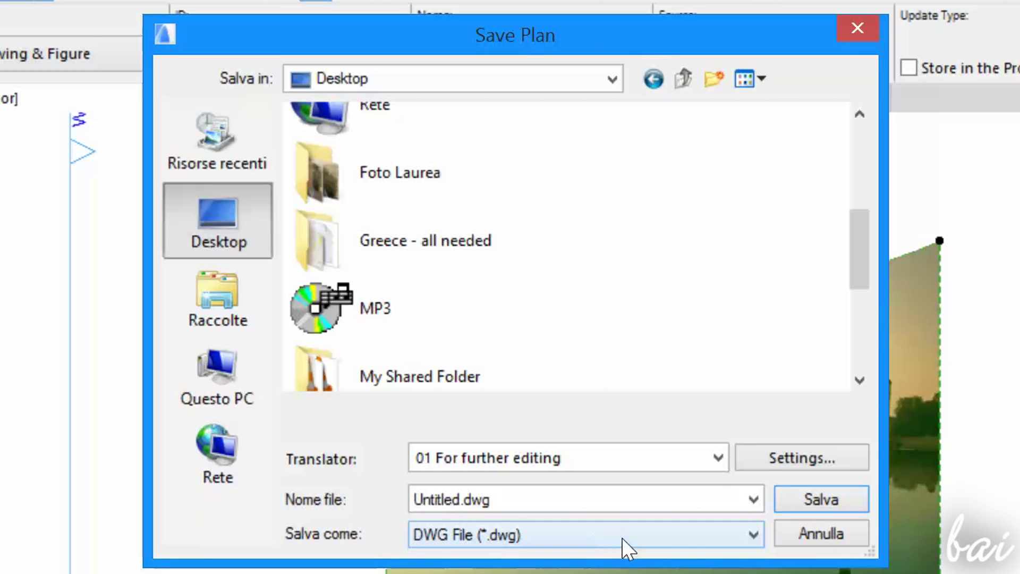
click(756, 535)
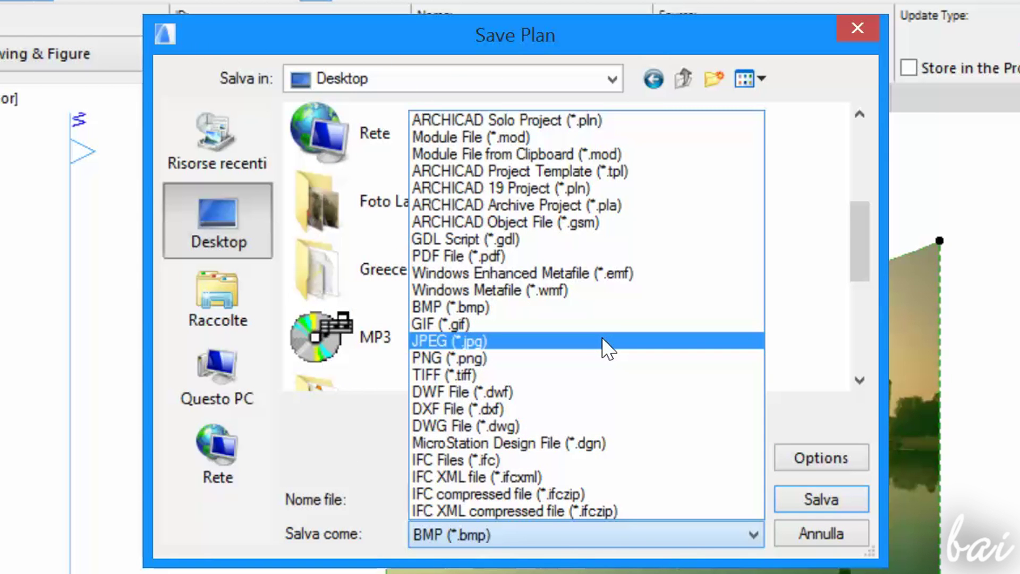
click(593, 255)
click(785, 422)
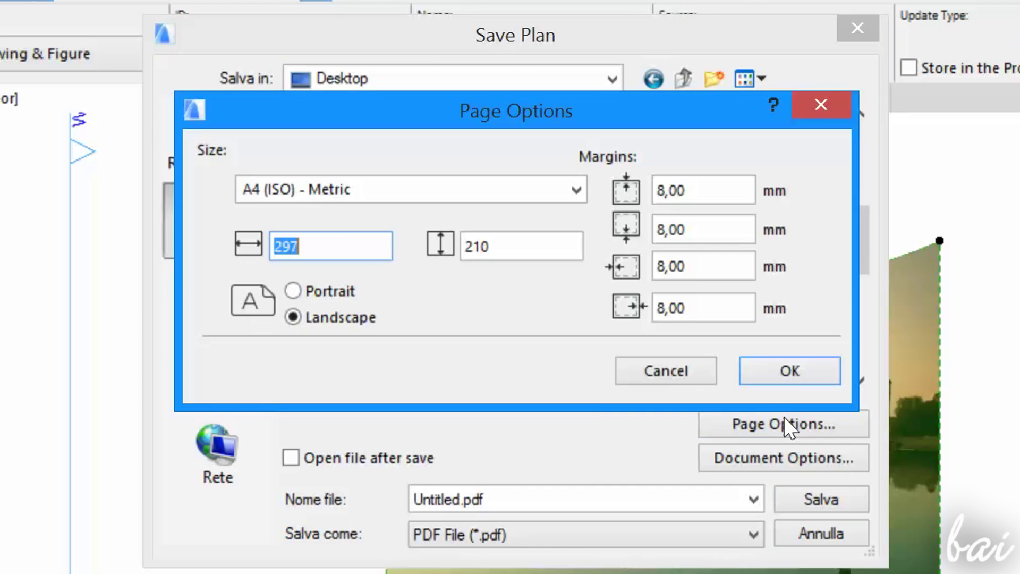